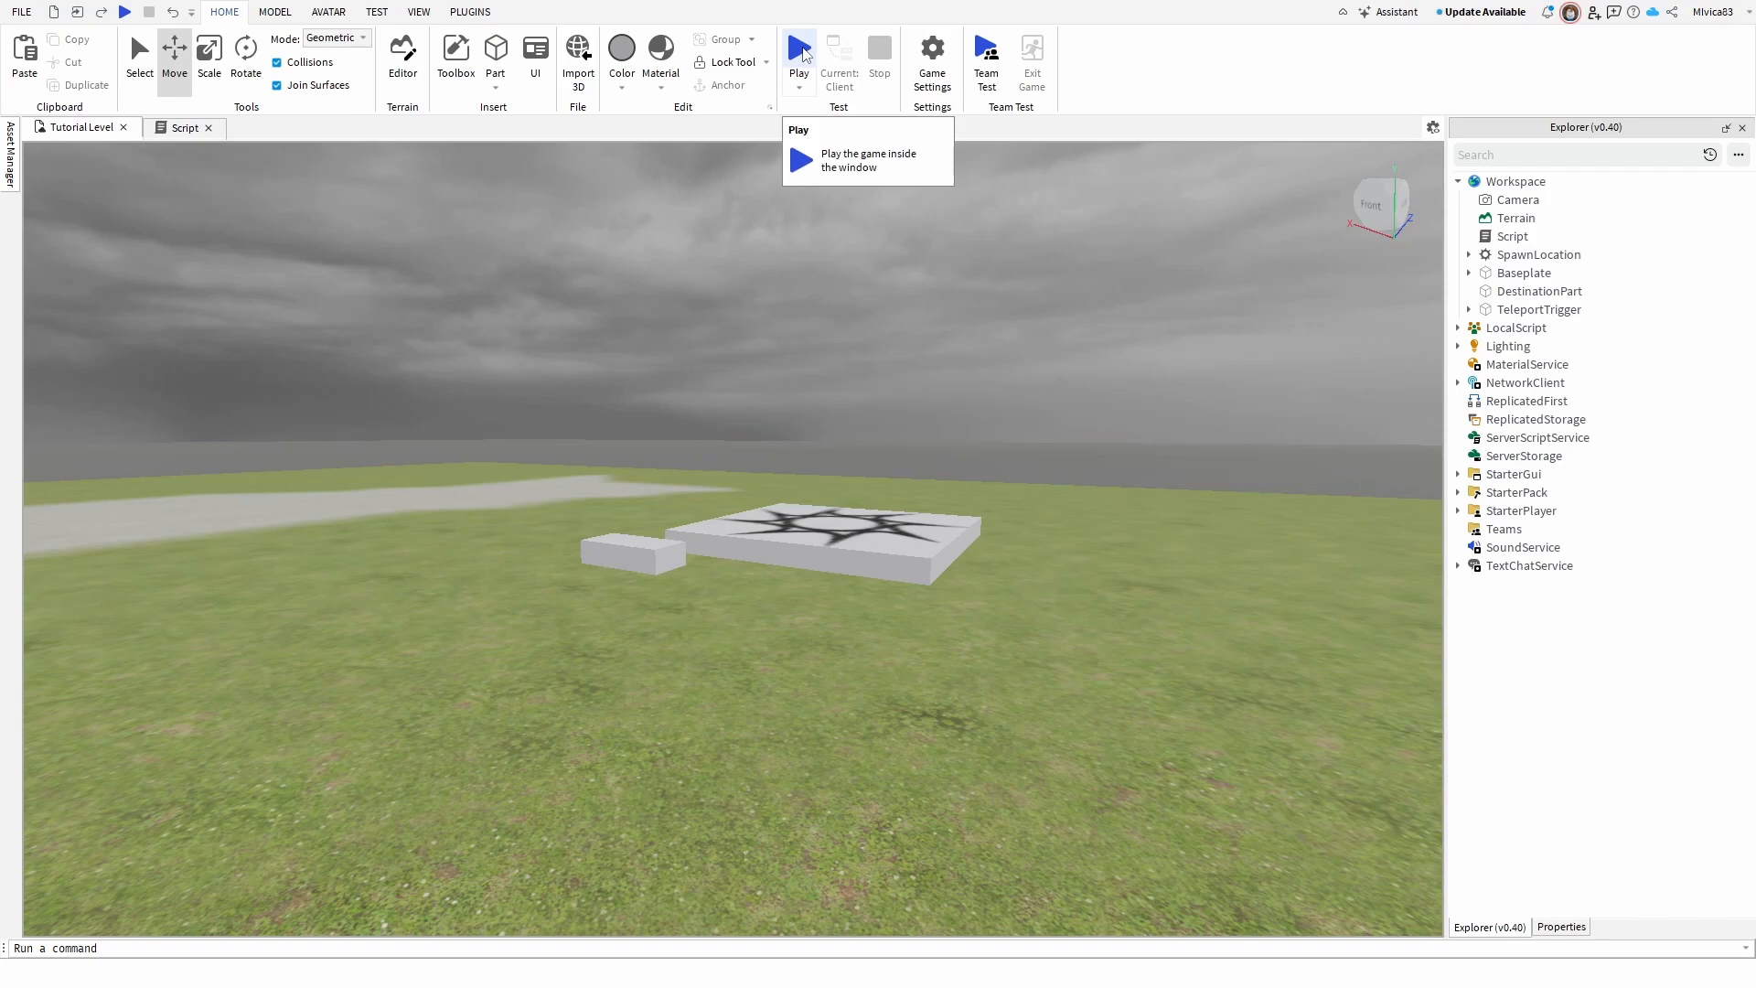
- Start a playtest, equip the Sword, and walk the character off the spawn pad onto the grass
click(801, 53)
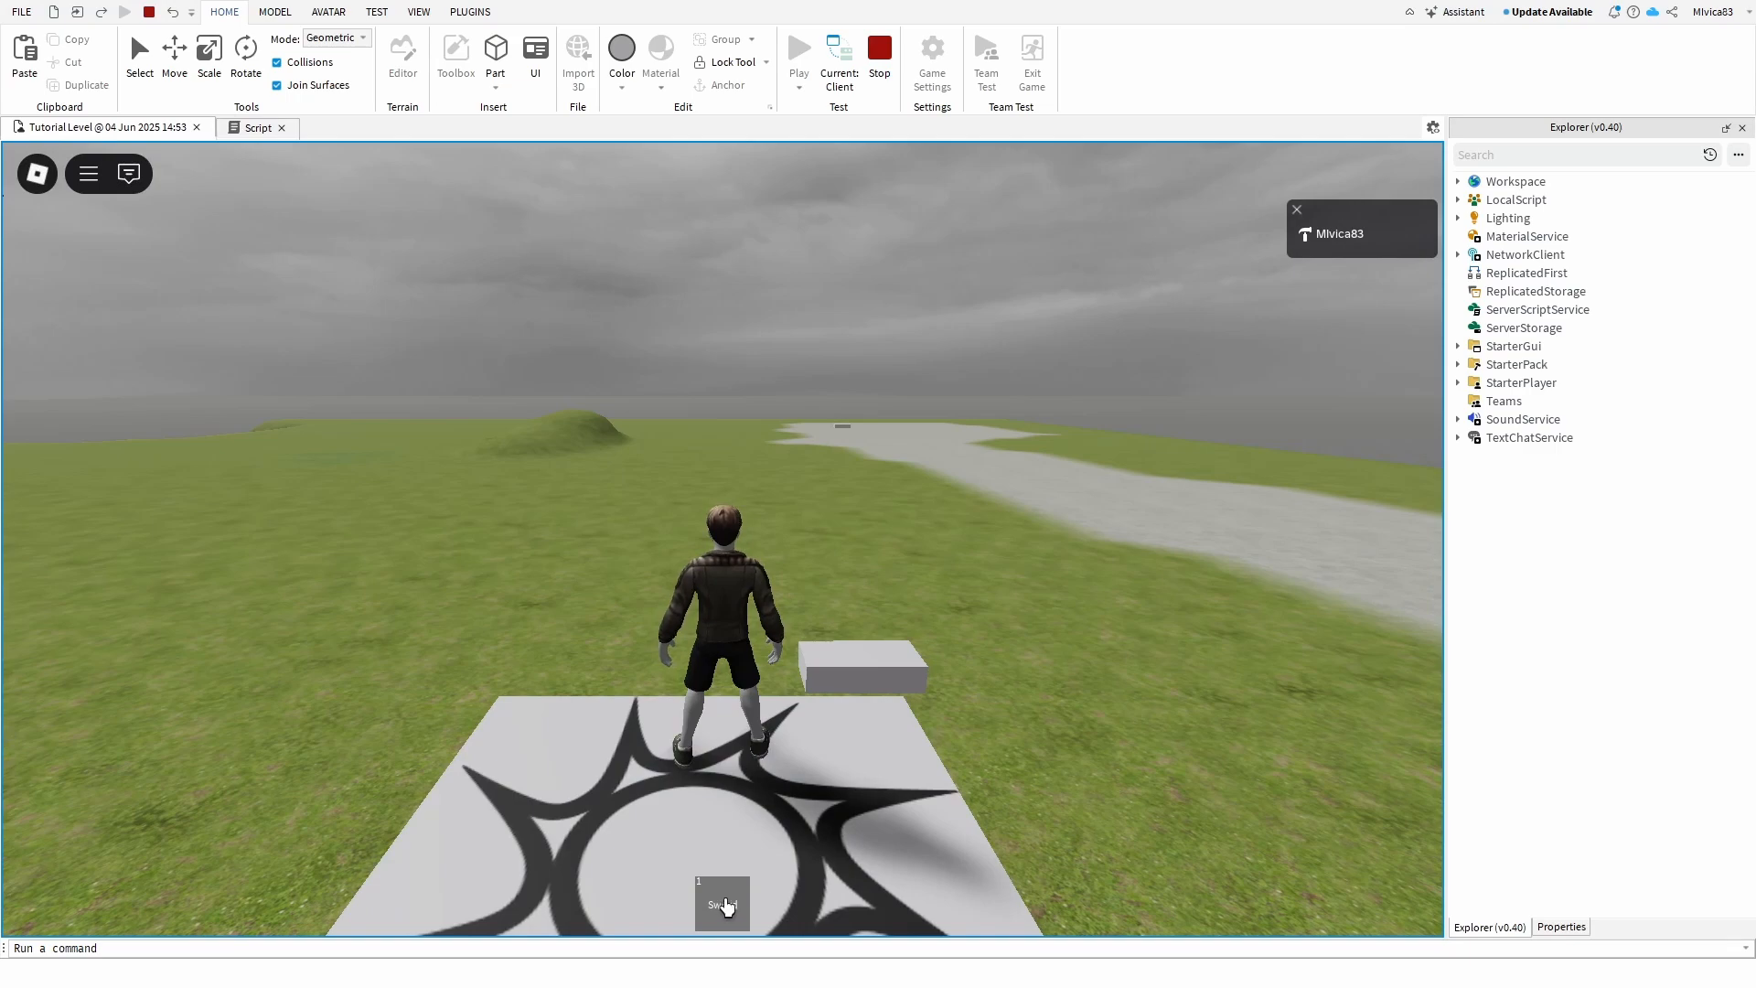
click(727, 905)
right_drag(823, 705, 822, 705)
key(w)
key(a)
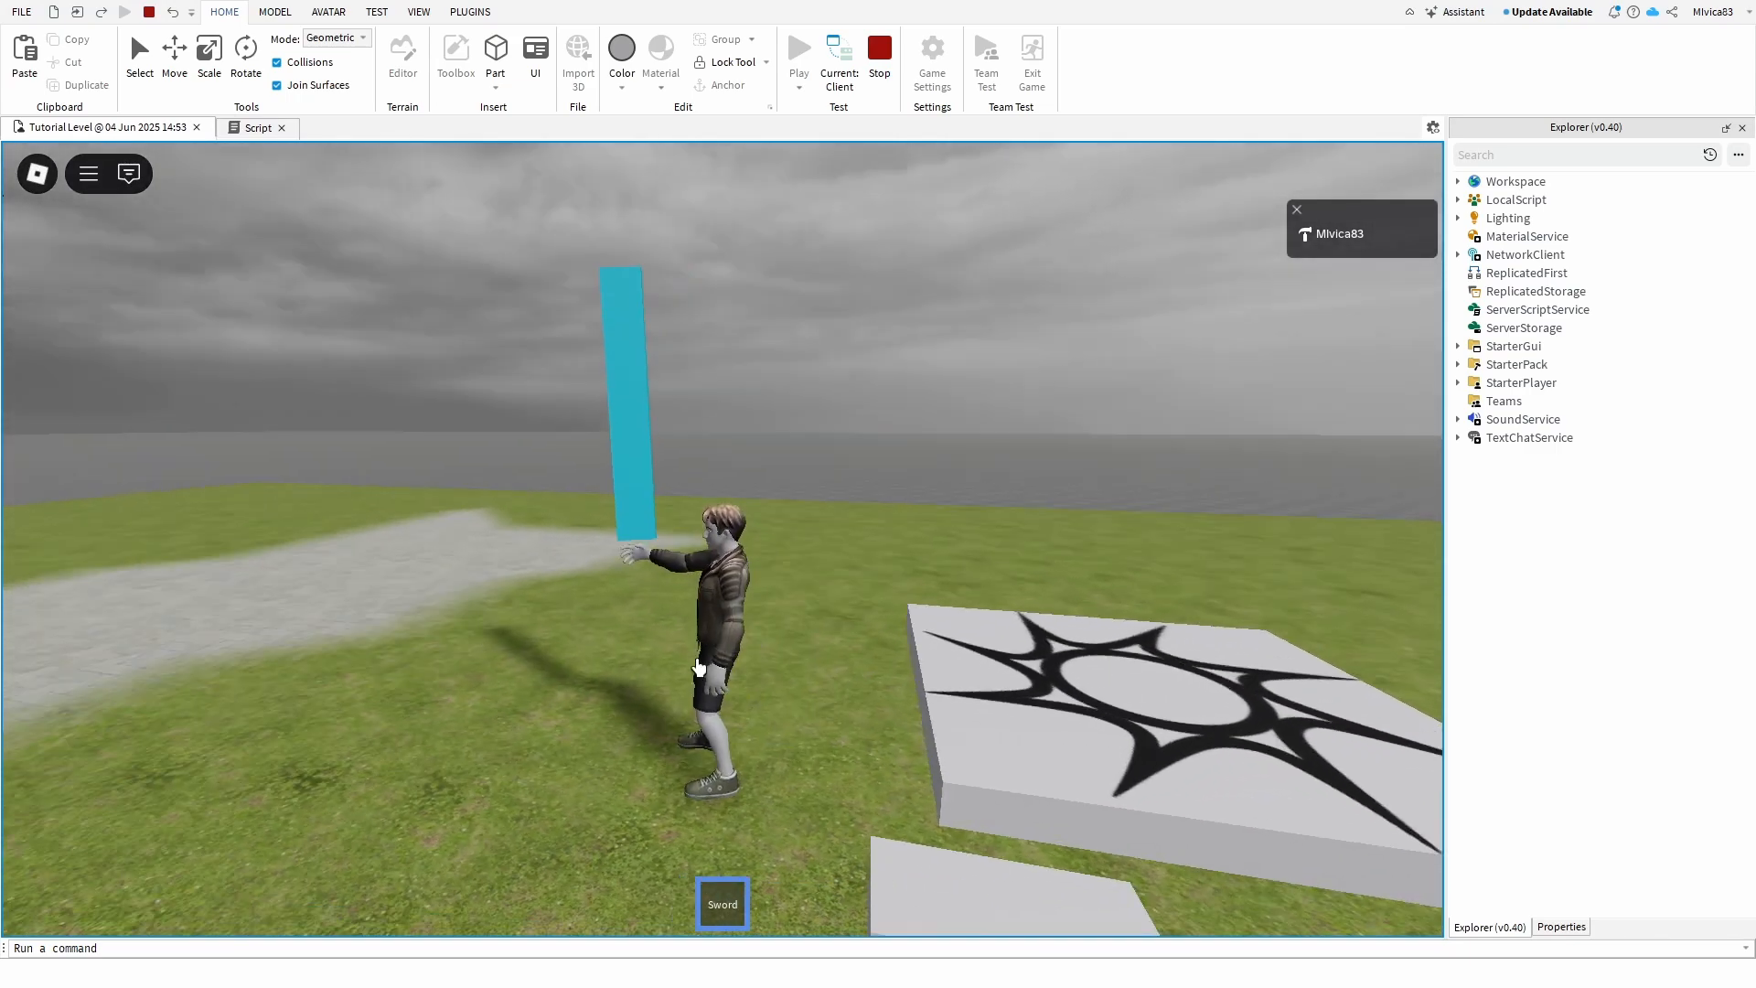
- Examine the equipped sword in the character's hand from different distances and angles
scroll(689, 660, up, 2)
scroll(688, 664, down, 2)
scroll(688, 660, down, 2)
scroll(689, 658, up, 3)
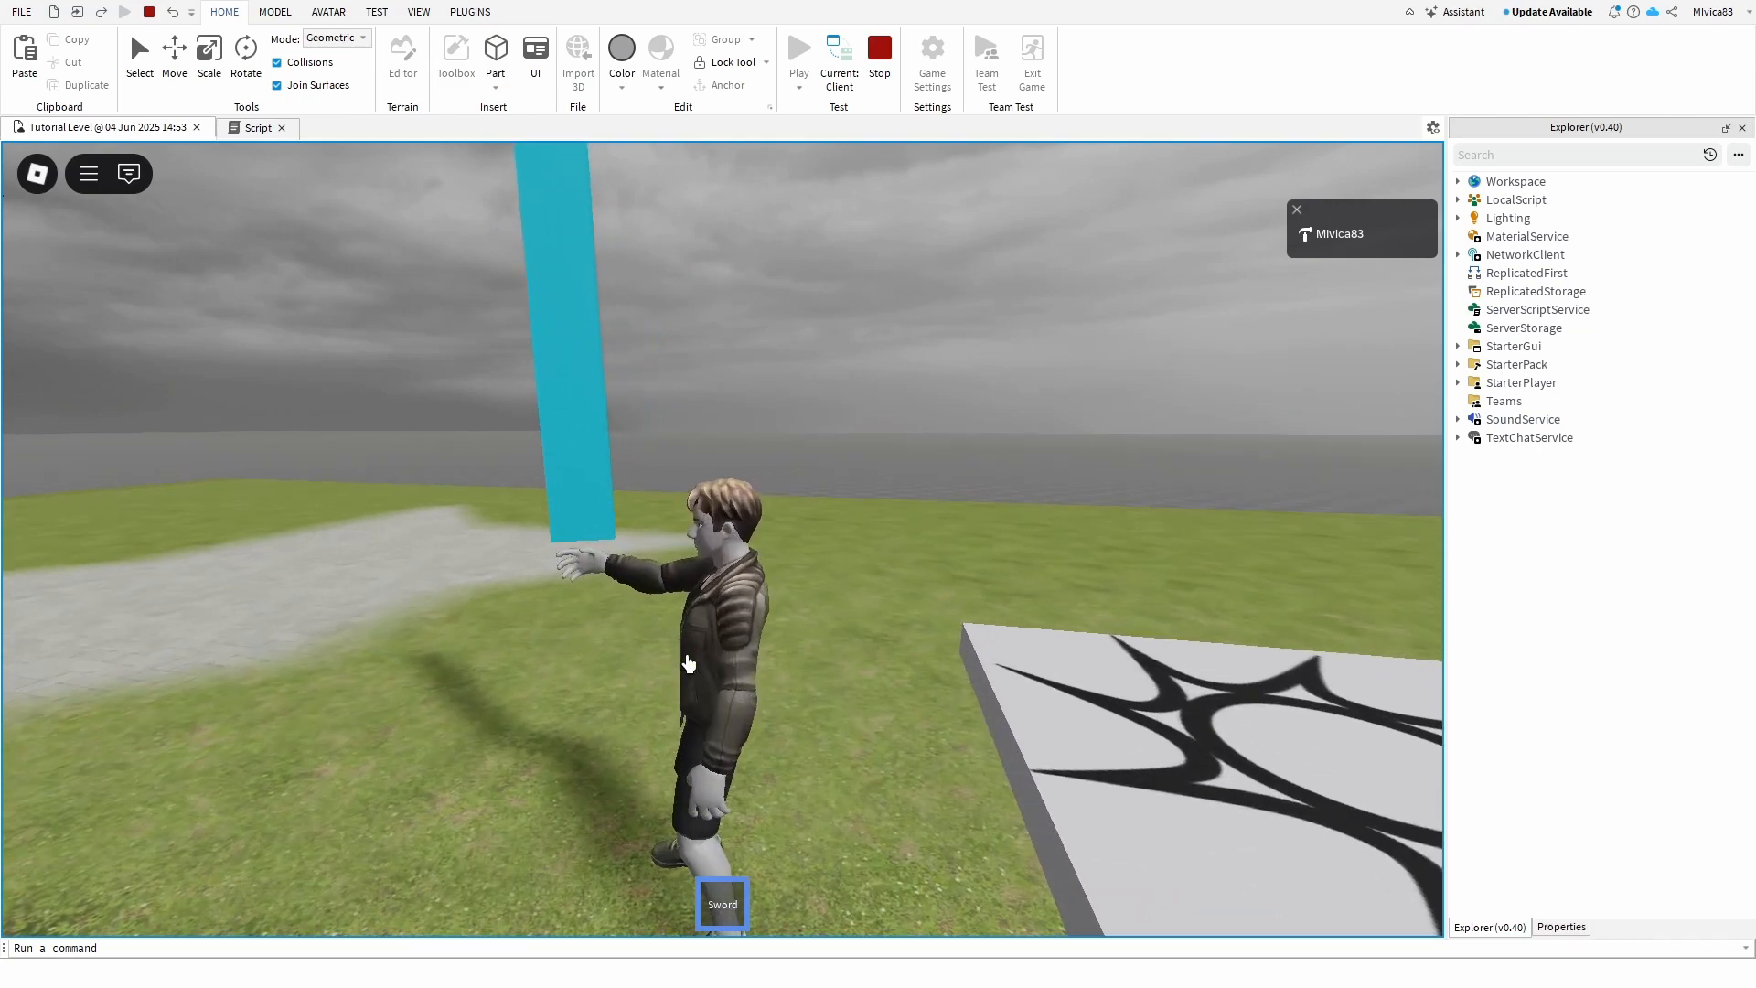
scroll(687, 661, down, 1)
scroll(685, 665, up, 2)
scroll(685, 665, down, 3)
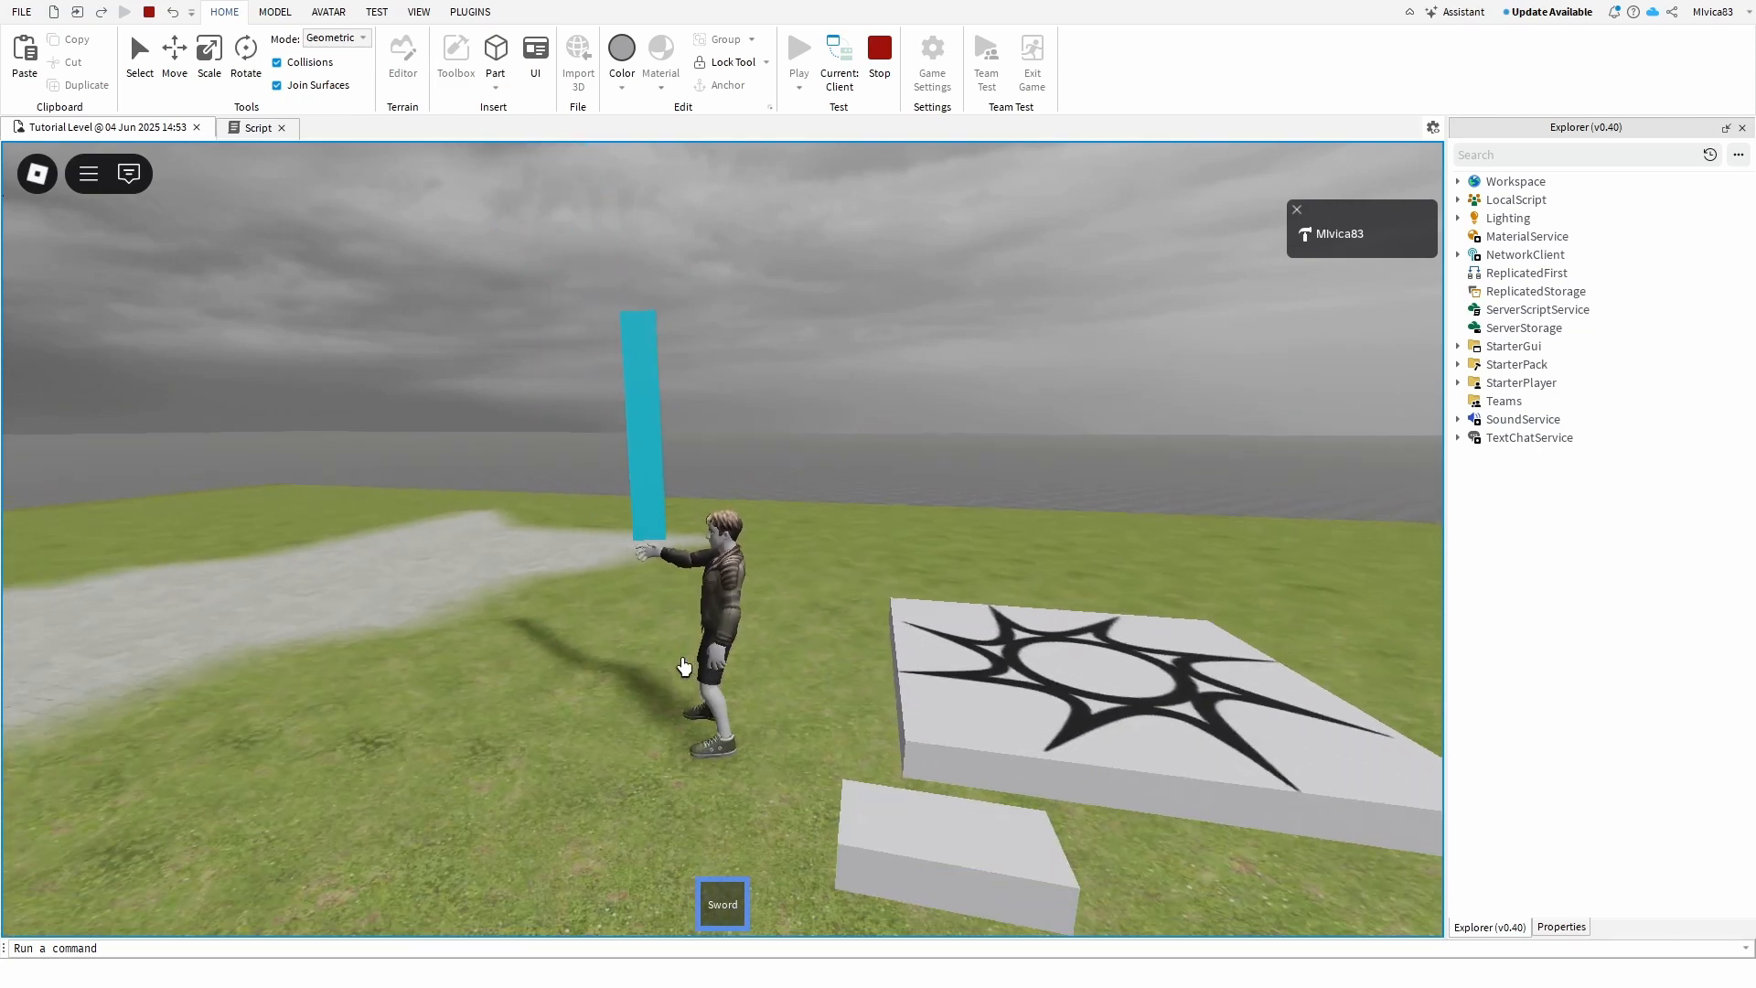
right_drag(747, 685, 746, 685)
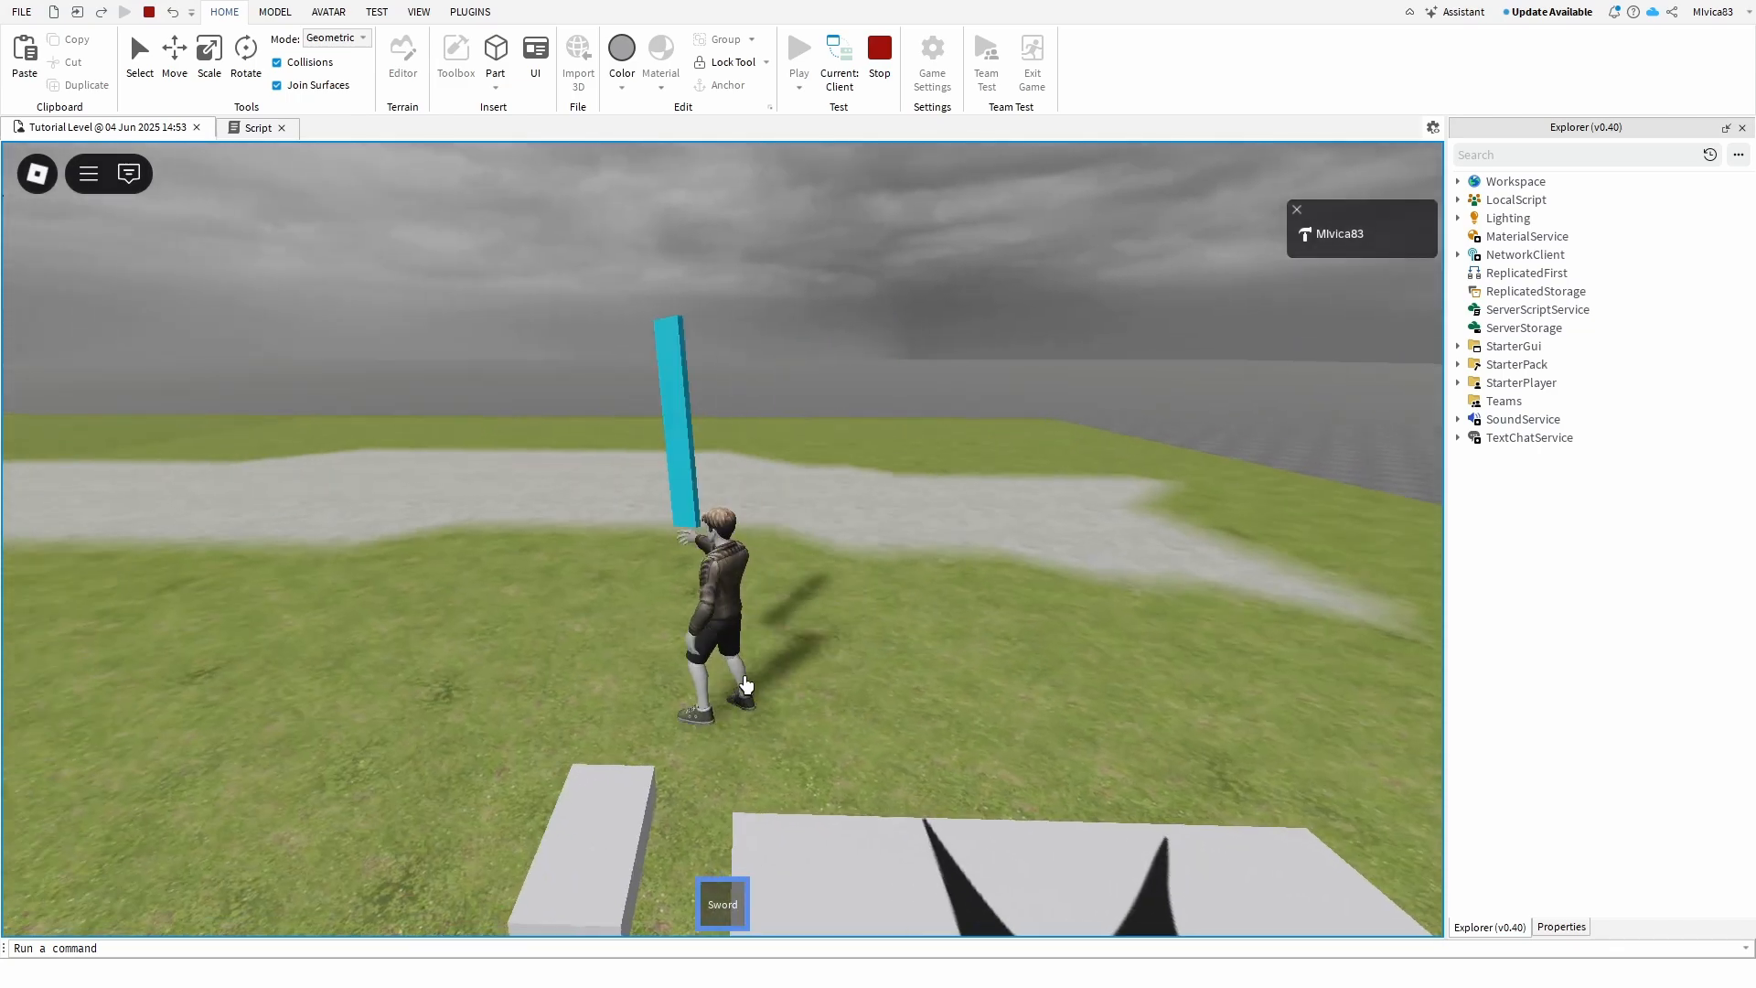
- Walk the character a little, toggle the Sword between equipped and unequipped, and stop the playtest
key(a)
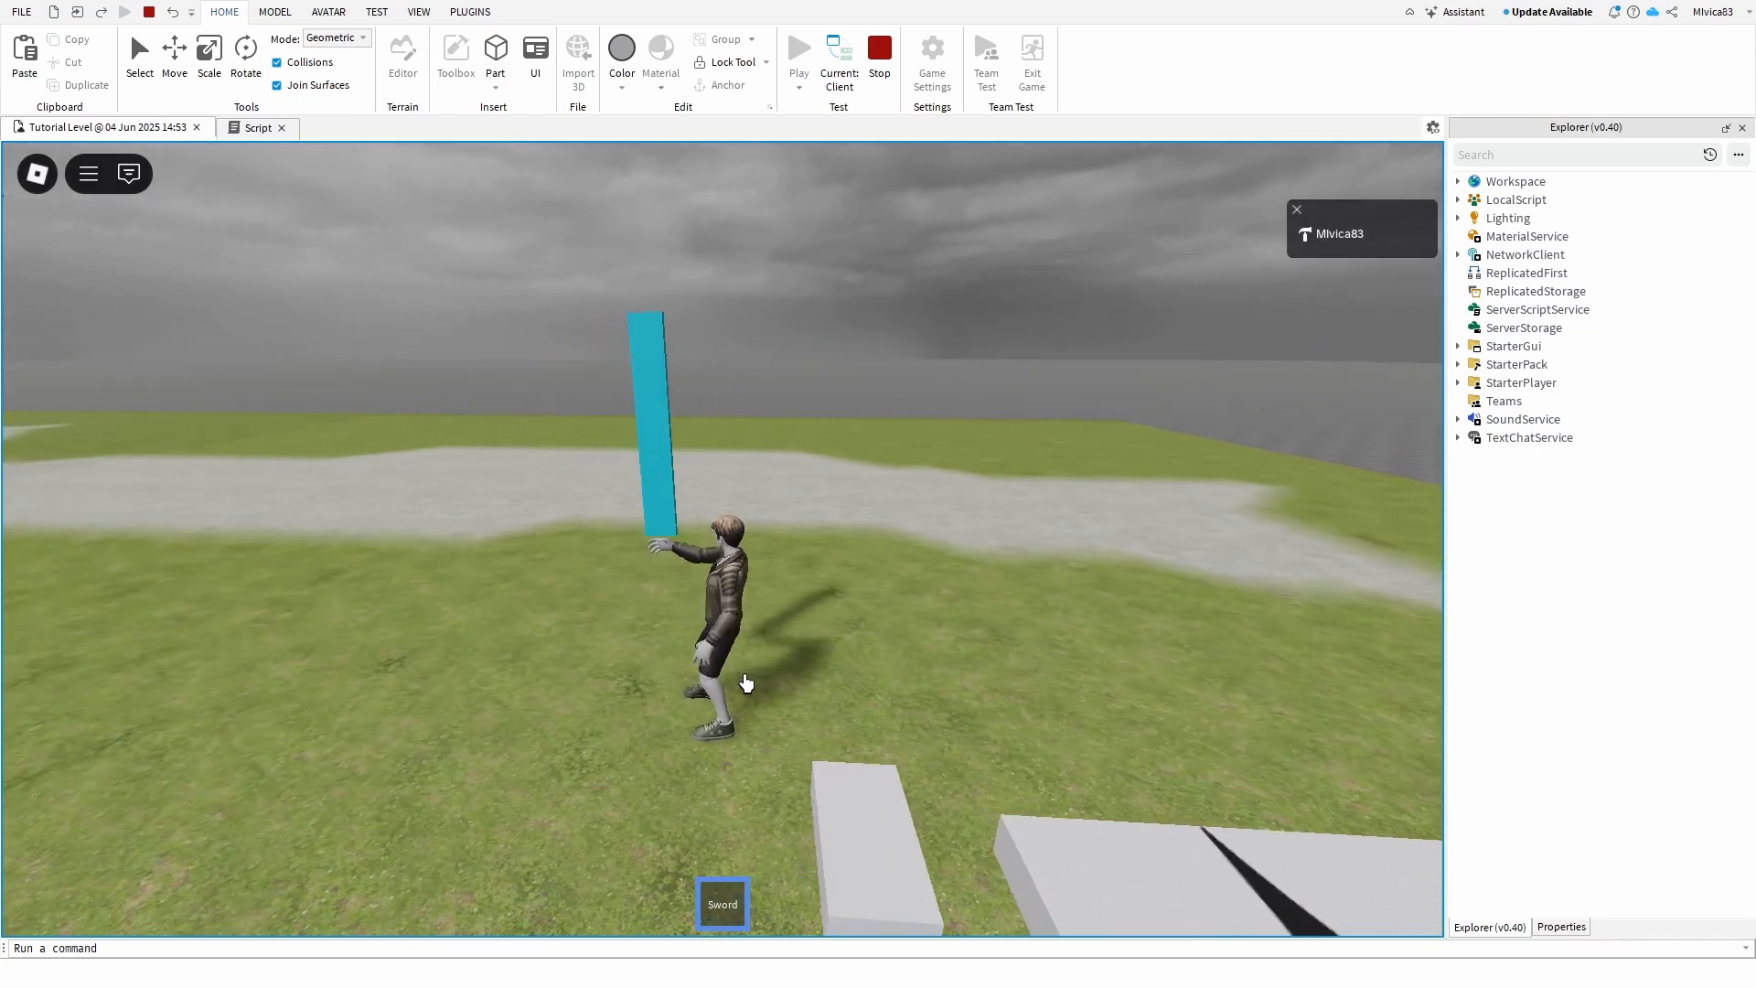
key(1)
key(1)
key(1)
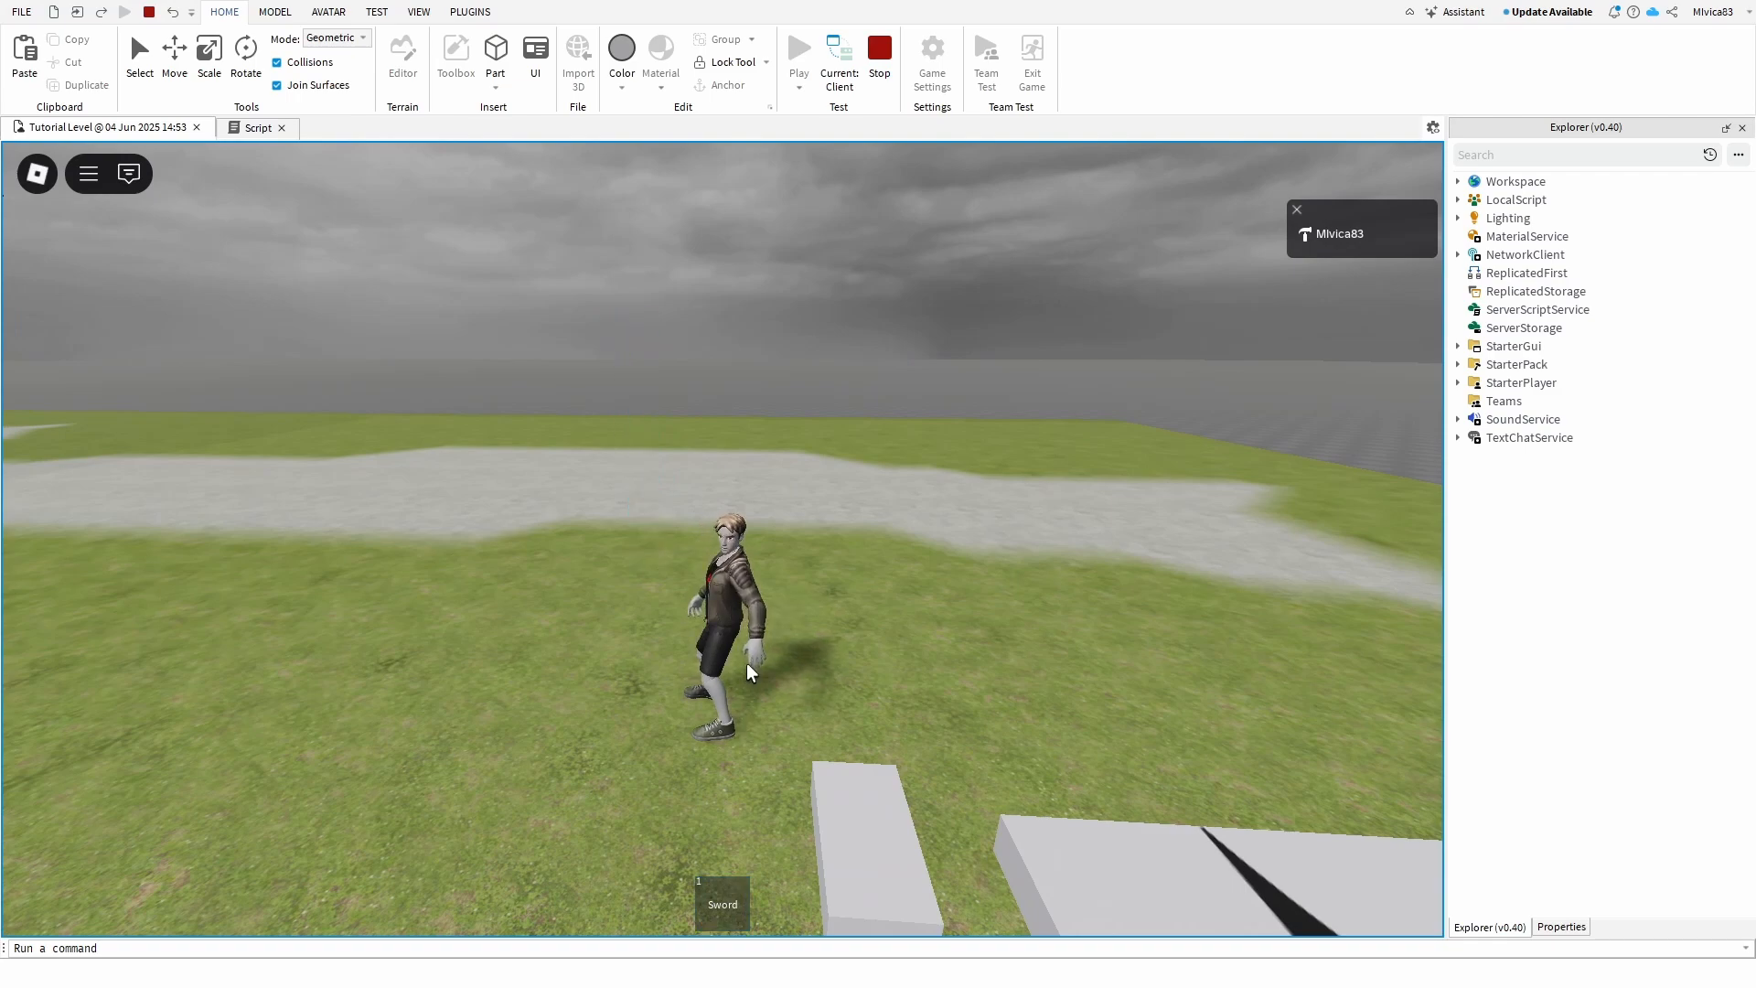
right_drag(810, 670, 806, 660)
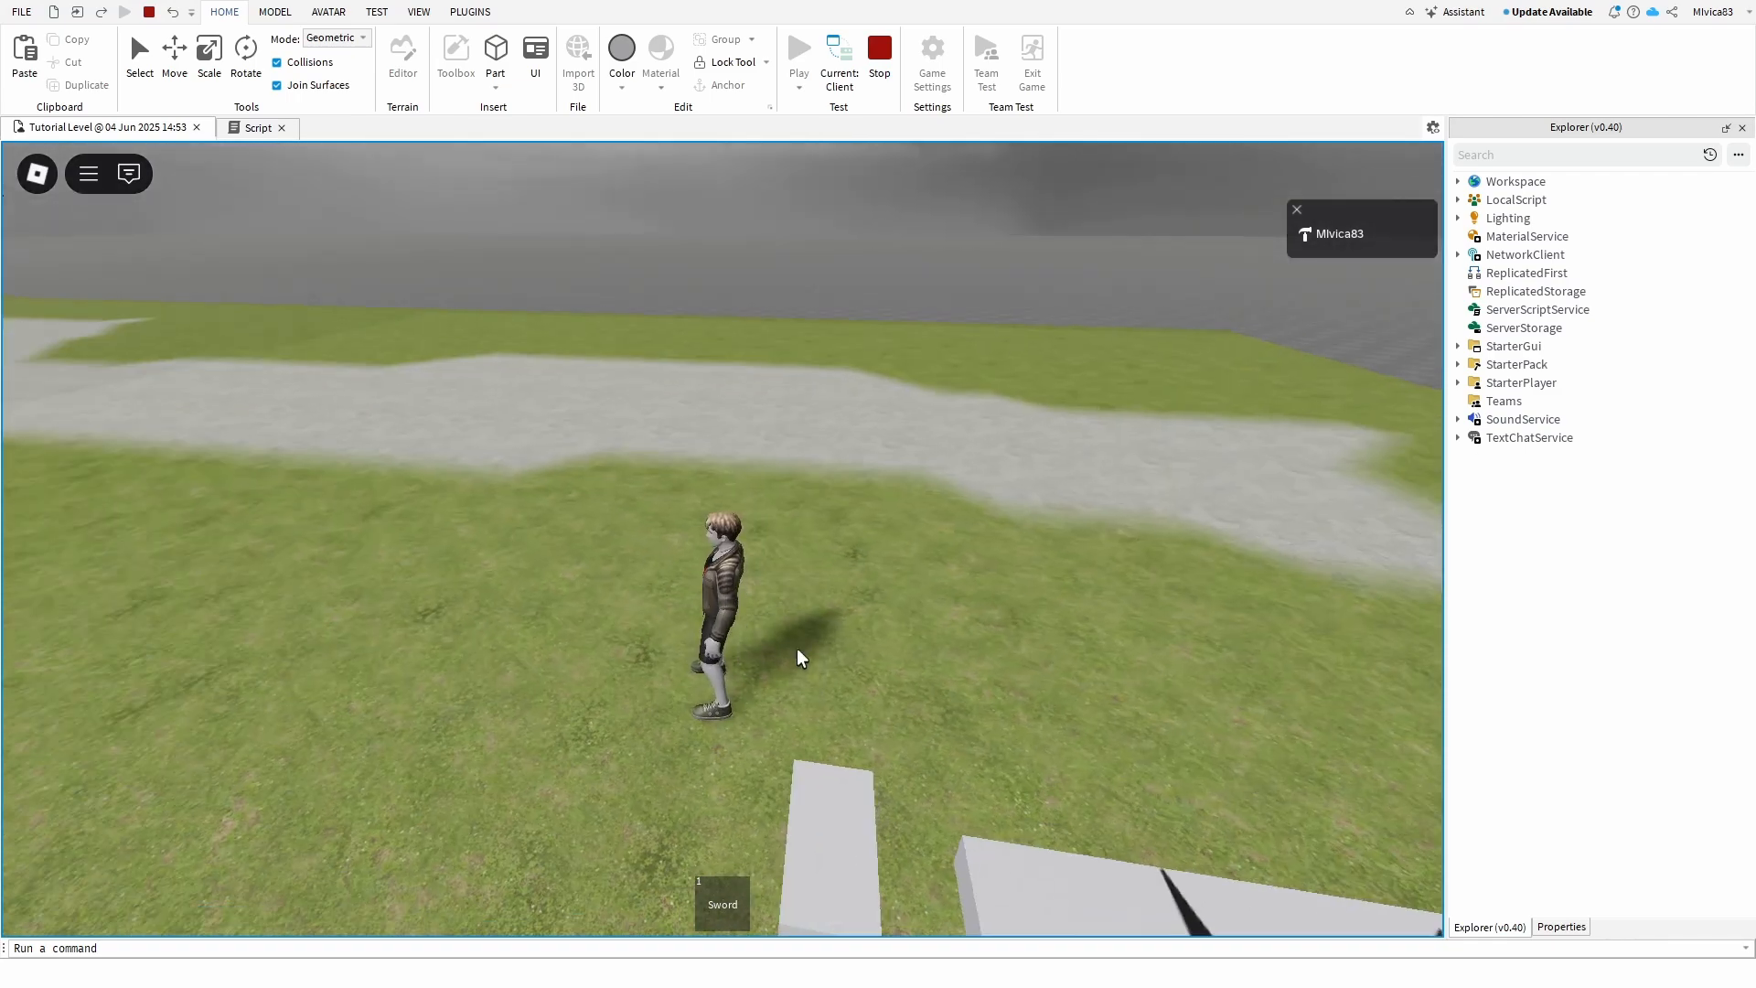
click(879, 53)
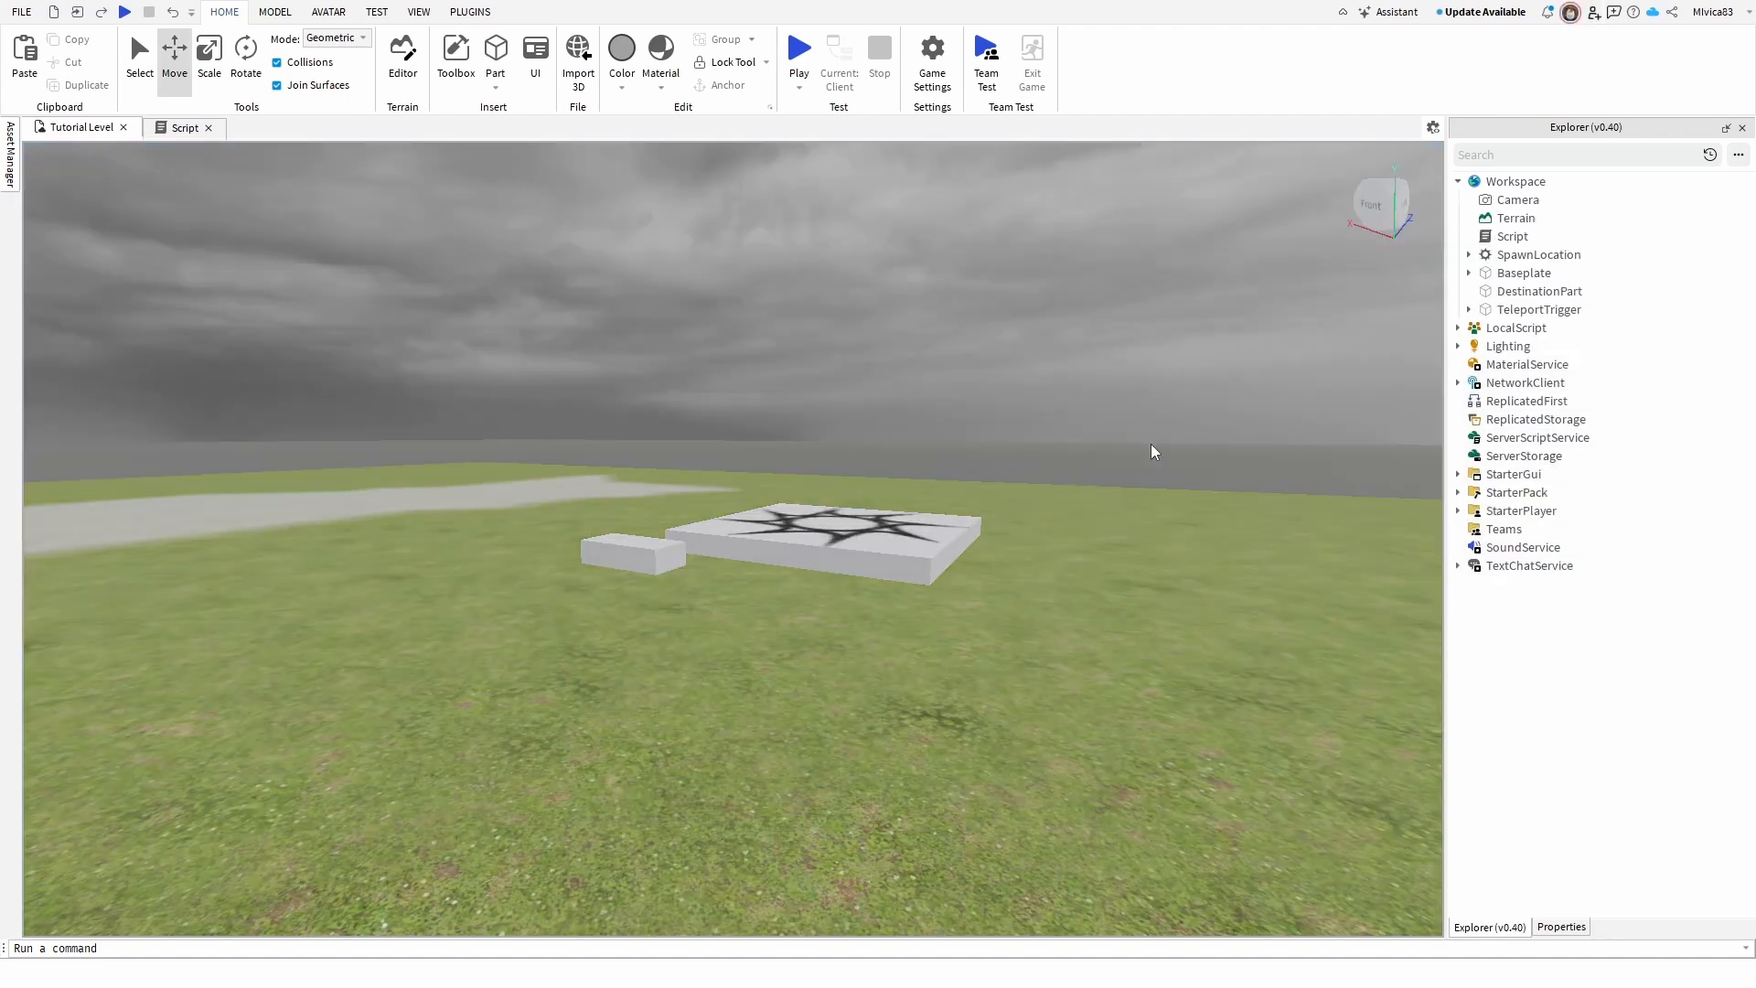
- Delete the existing Sword tool from StarterPack
click(1500, 494)
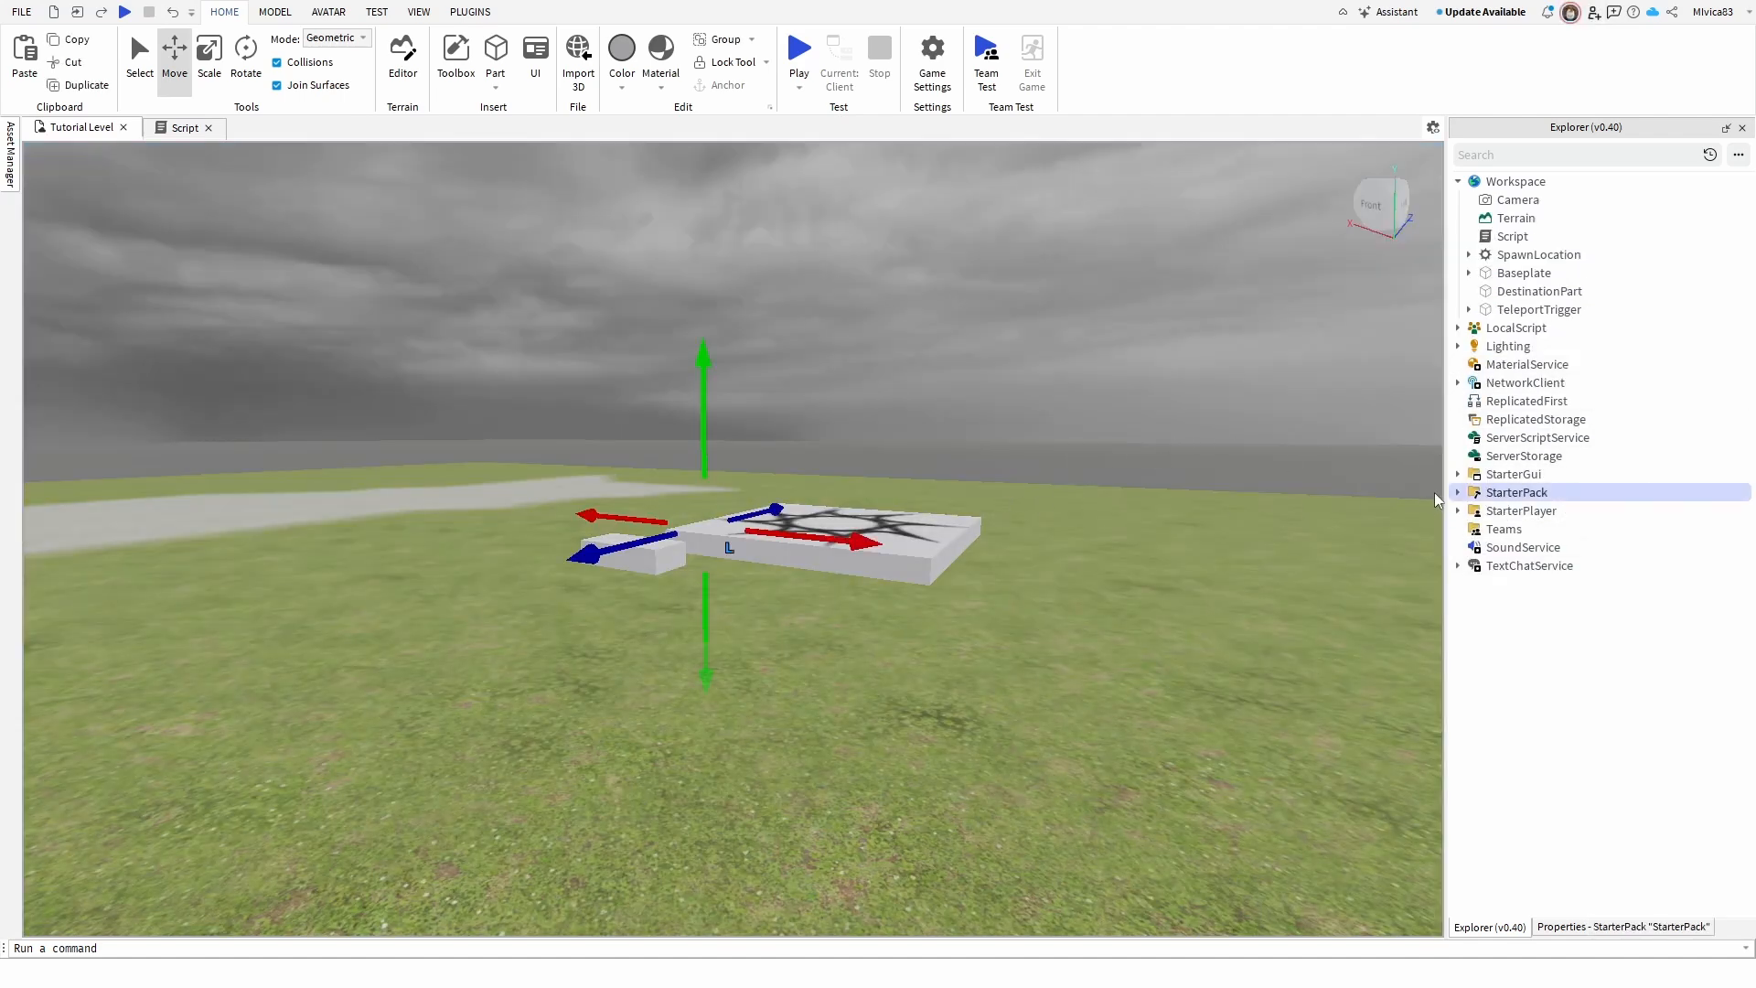
click(1458, 493)
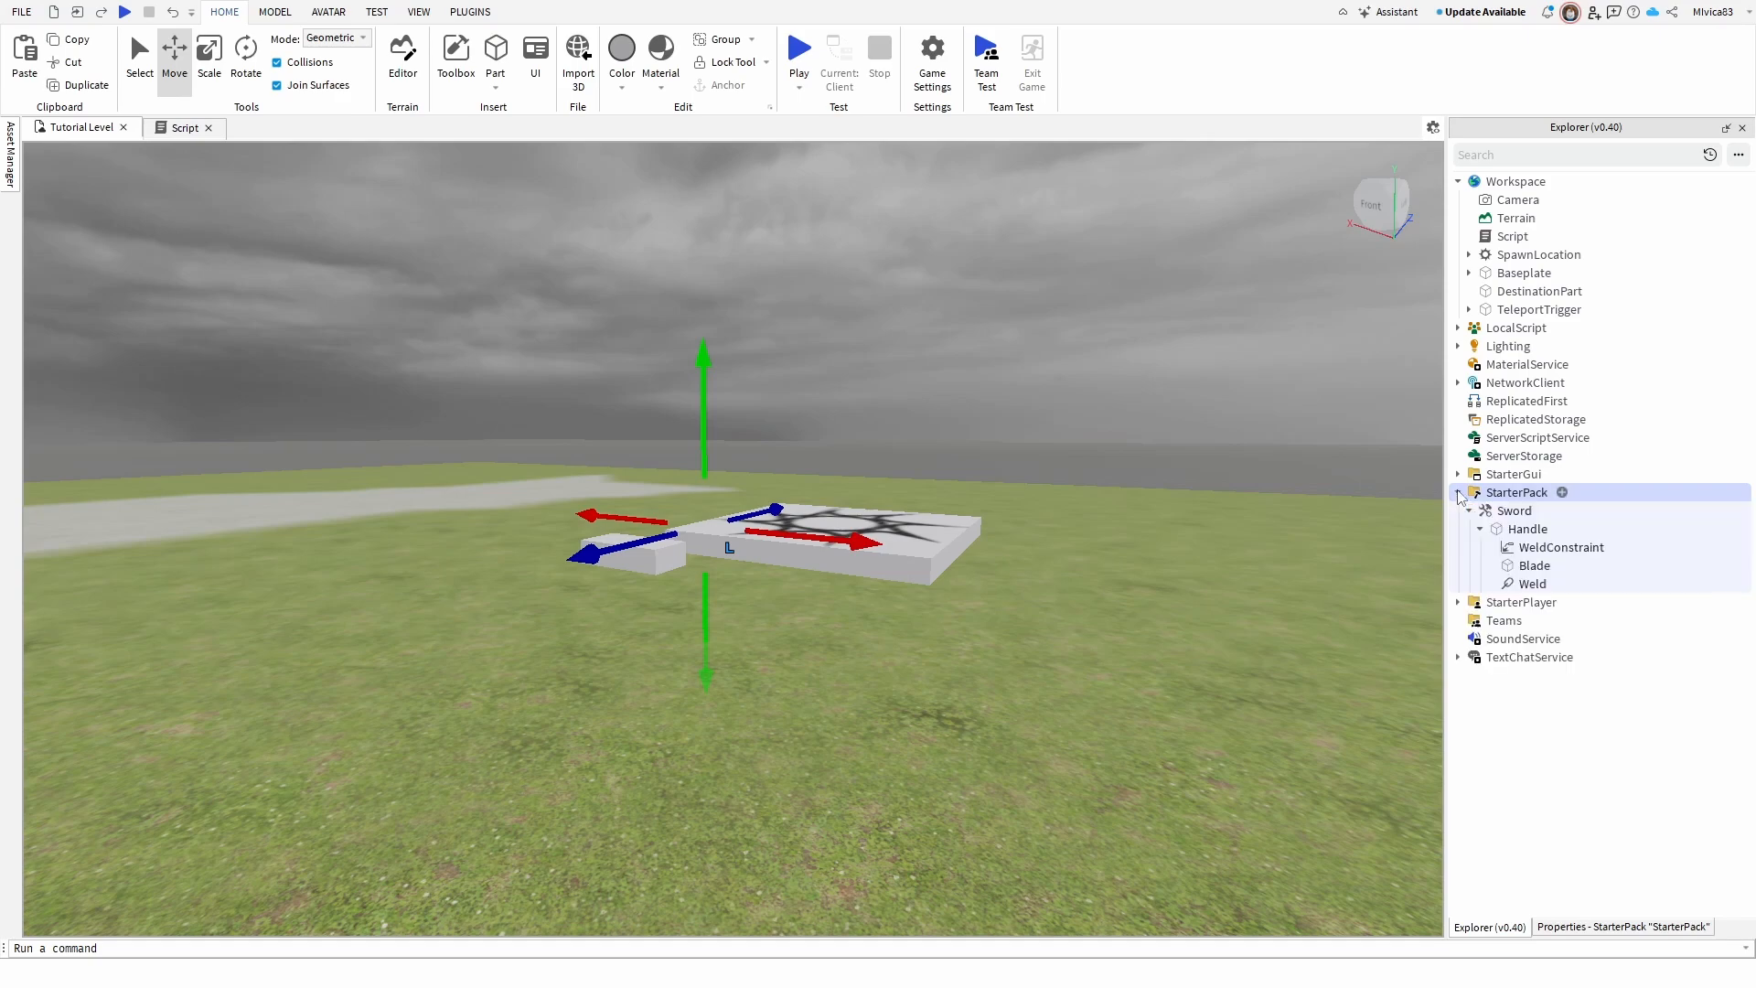
click(1524, 517)
key(Delete)
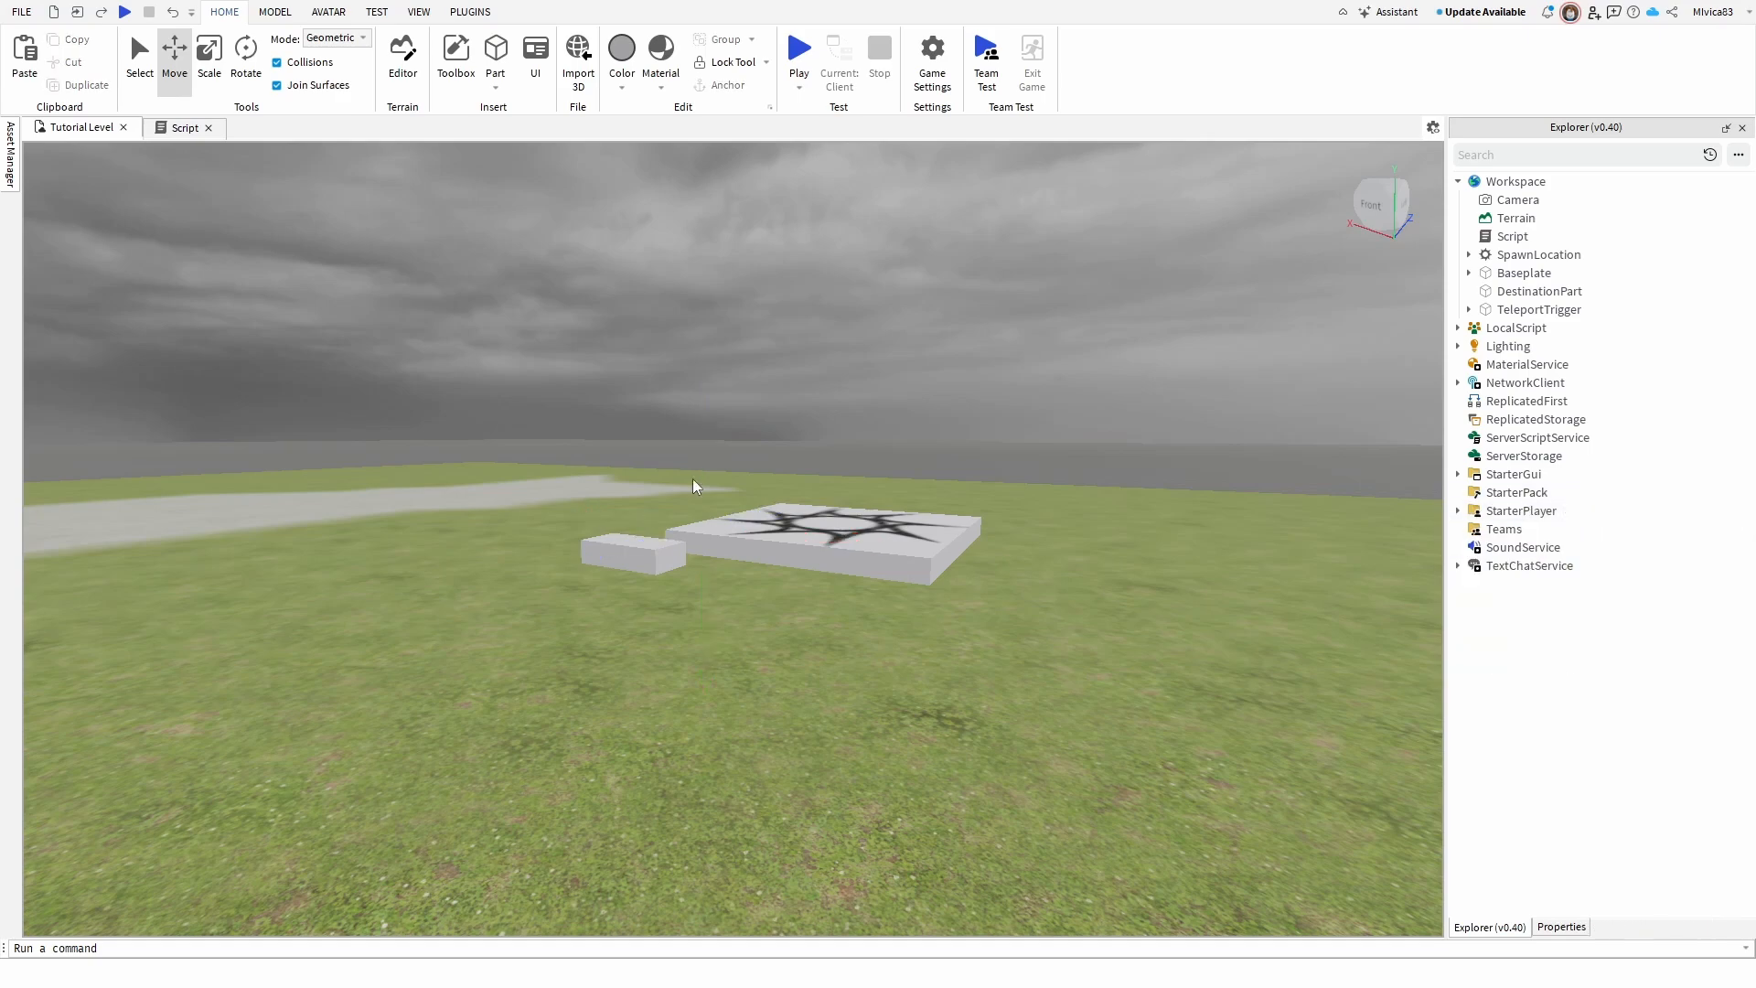
key(w)
right_drag(699, 610, 699, 611)
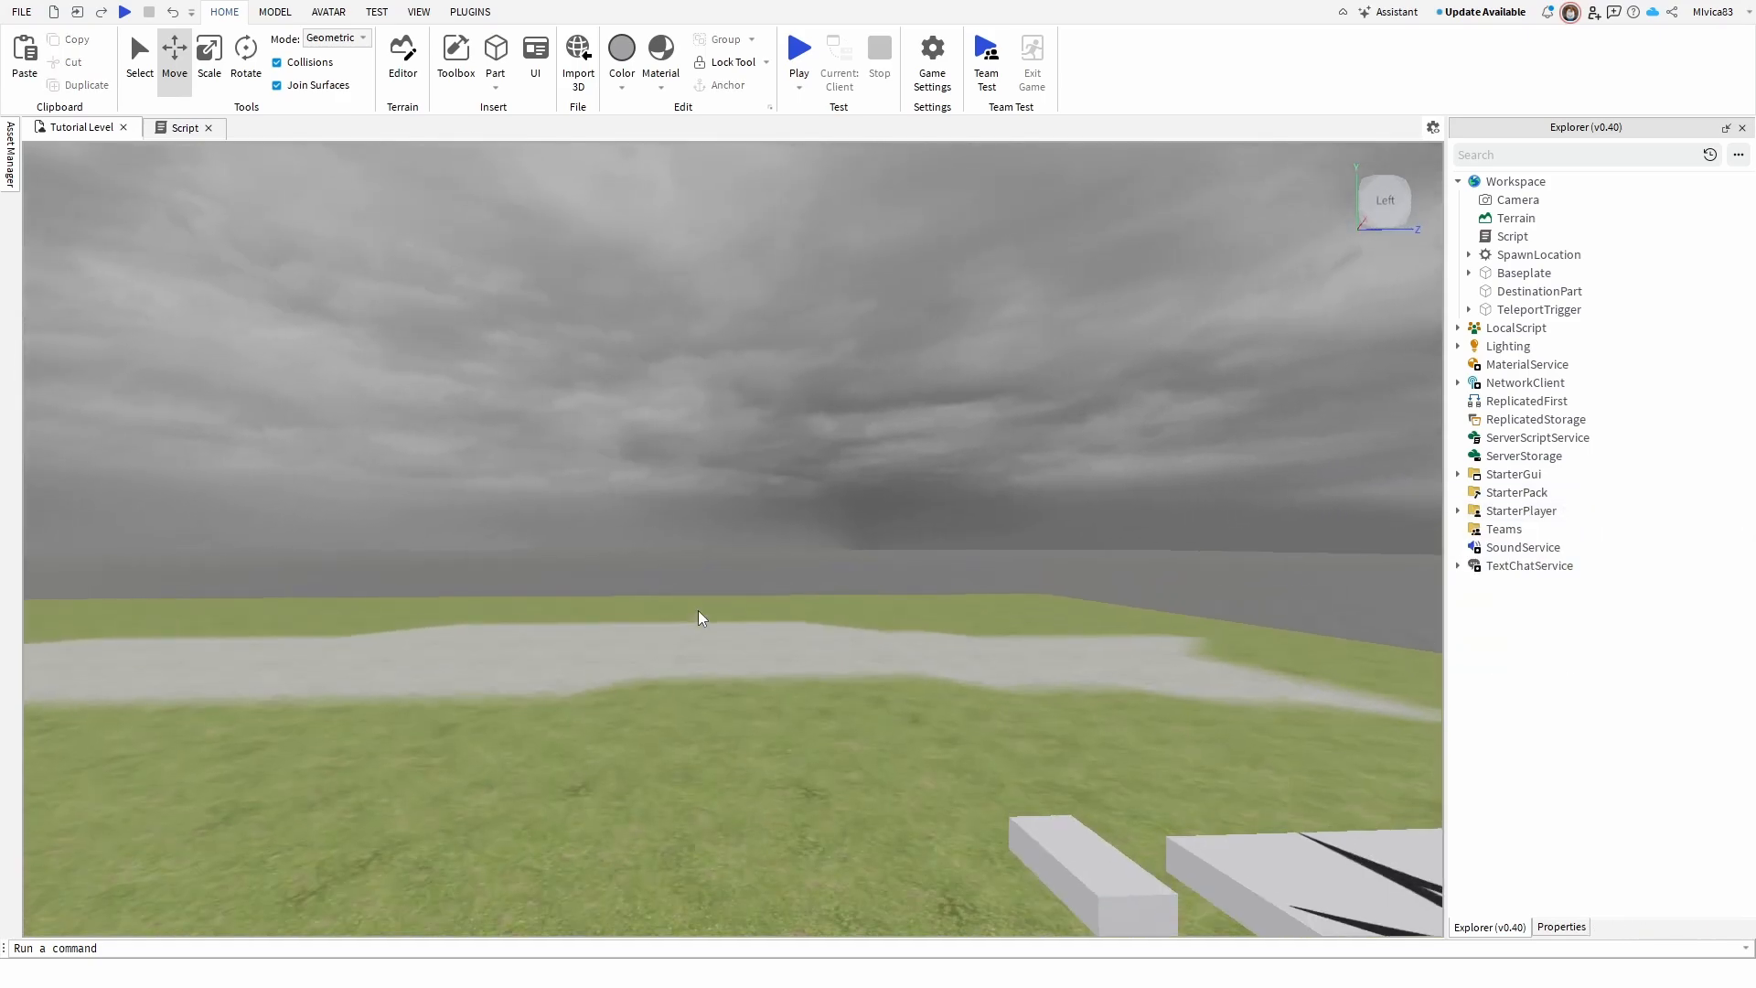
click(495, 53)
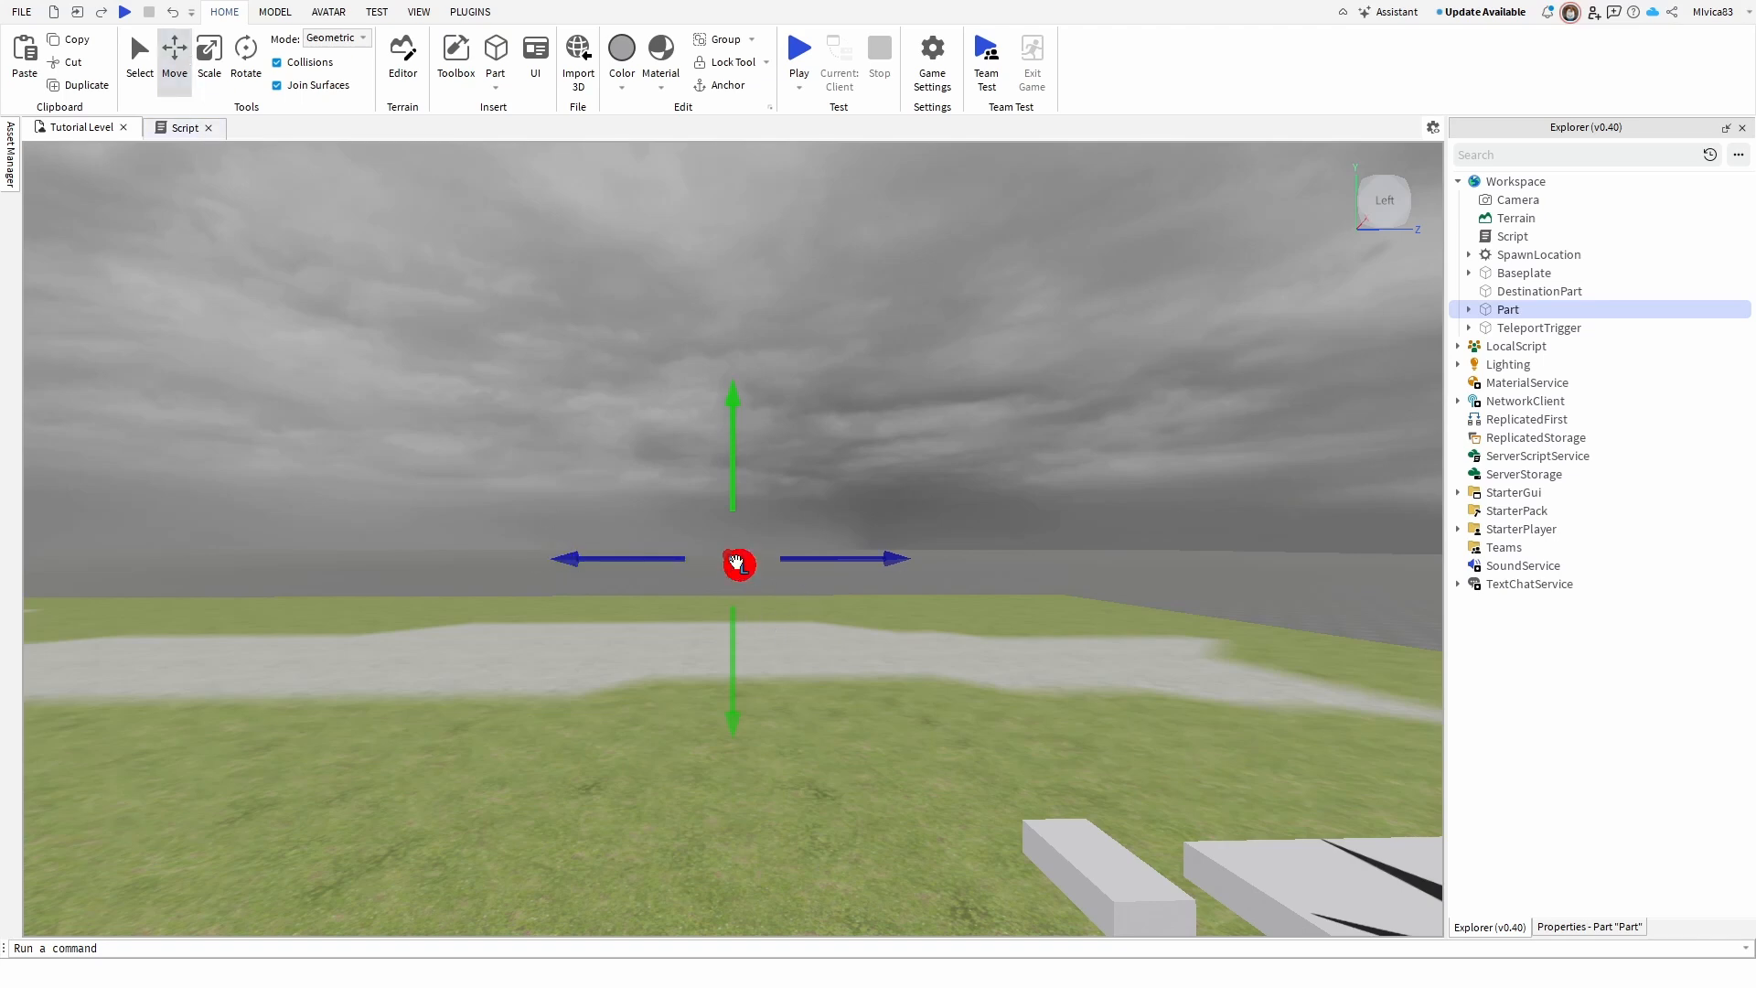
right_drag(737, 607, 748, 610)
key(f)
right_drag(830, 656, 837, 660)
key(s)
key(e)
drag(968, 582, 969, 582)
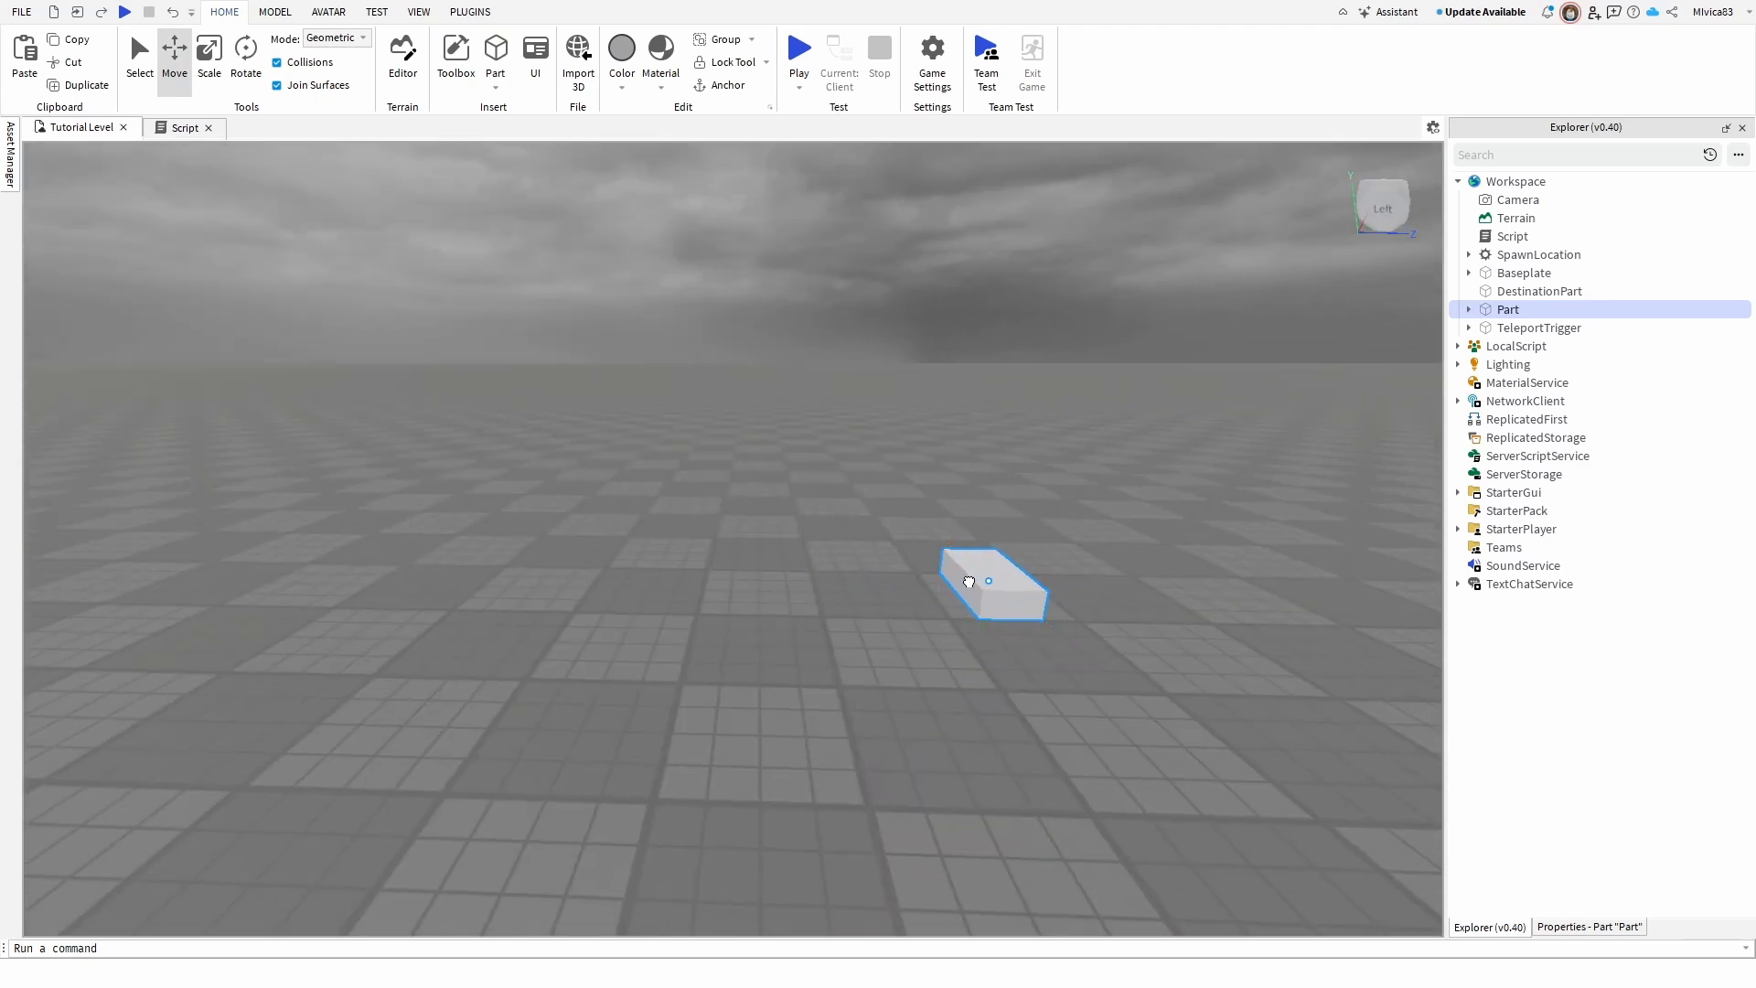
key(Delete)
- Insert a new block part on the grass terrain near the spawn location
right_drag(1046, 621, 1048, 629)
key(w)
key(e)
key(w)
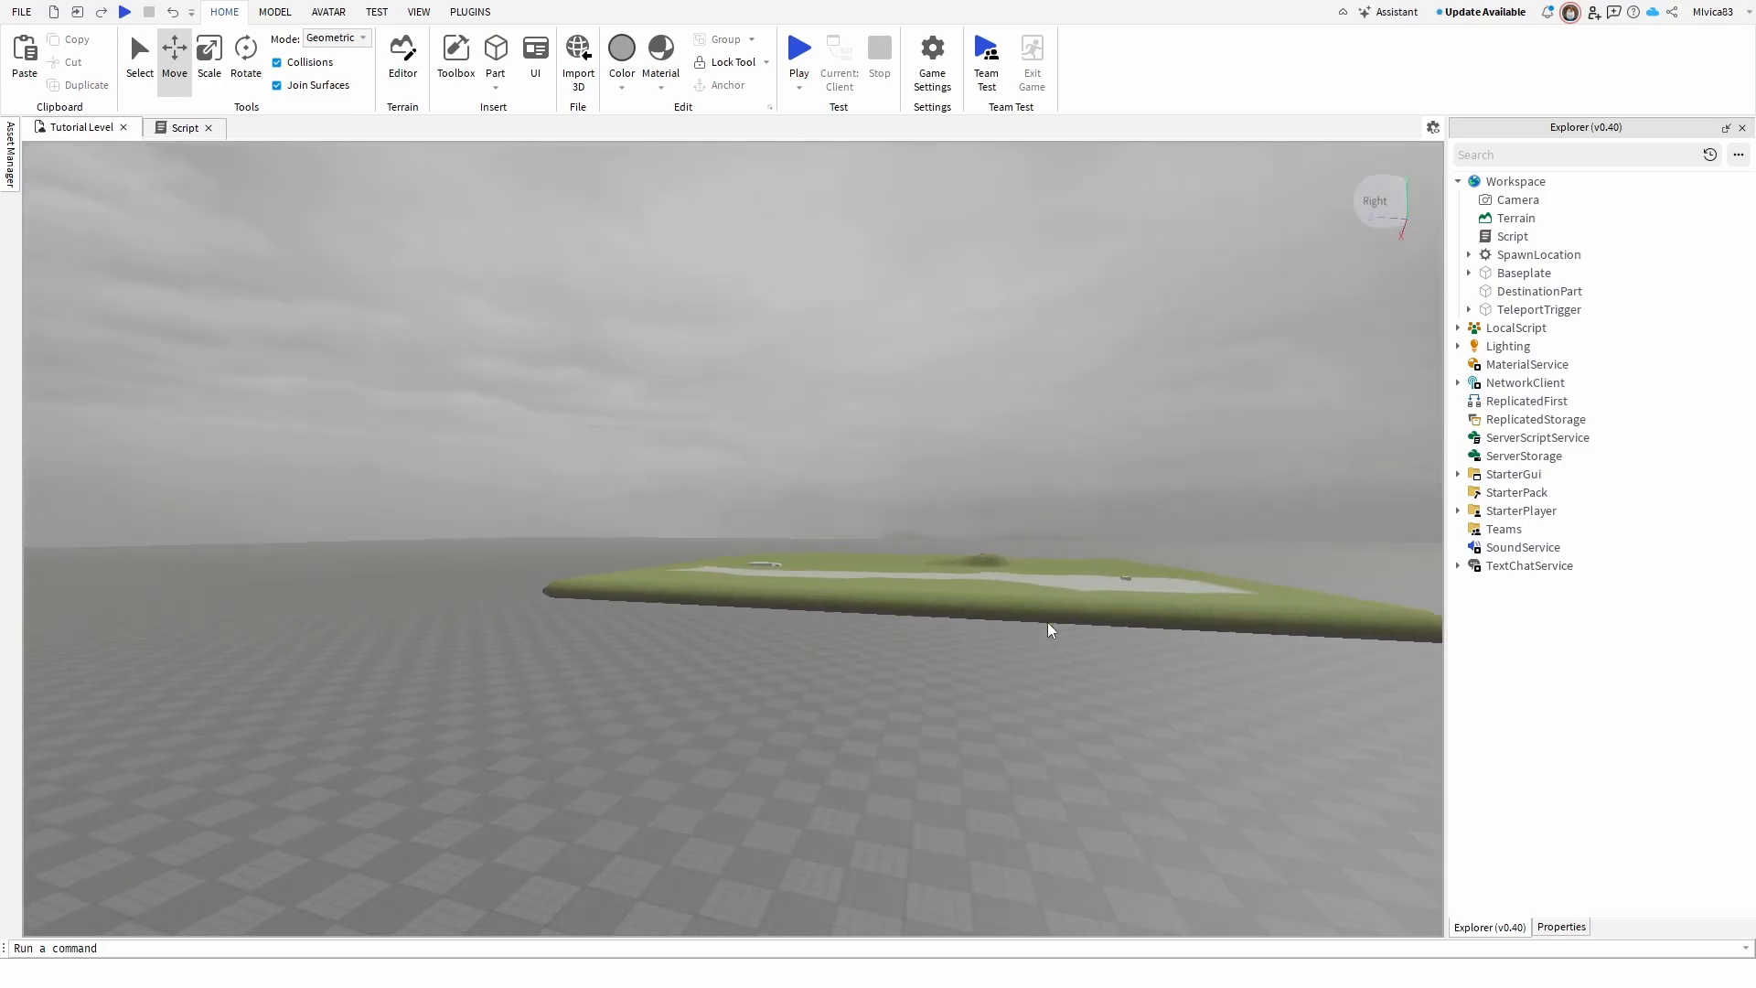
key(w)
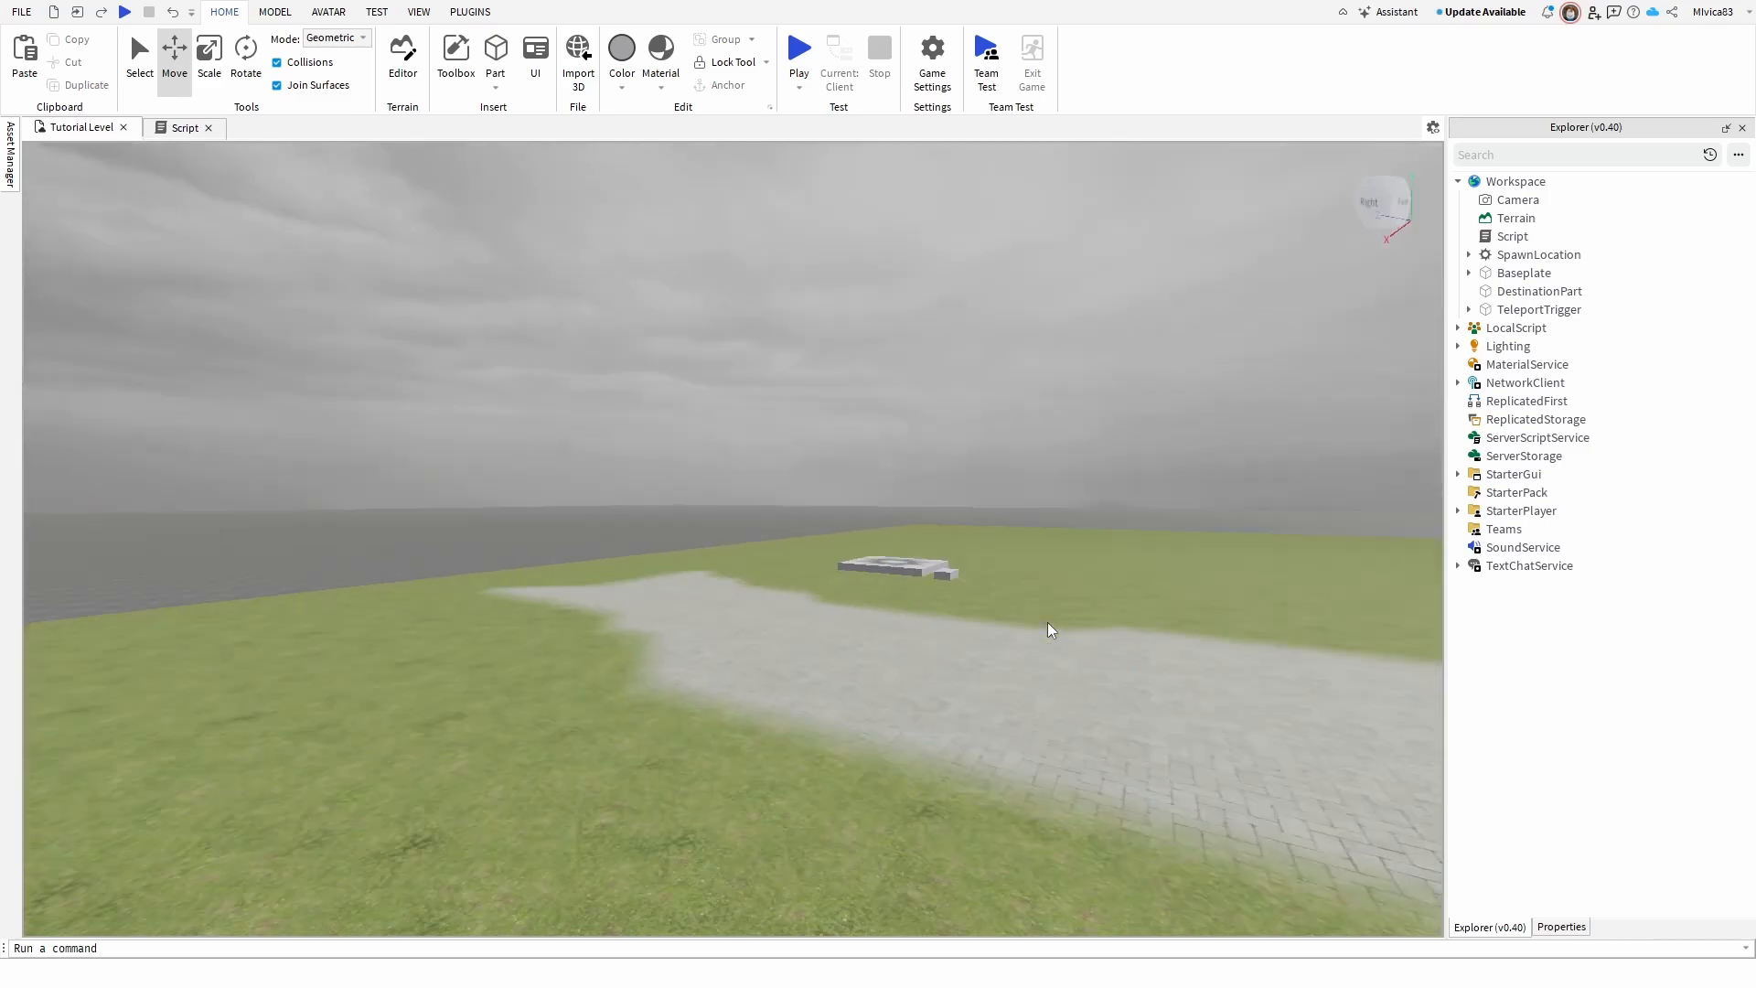
key(w)
right_drag(1048, 629, 1048, 629)
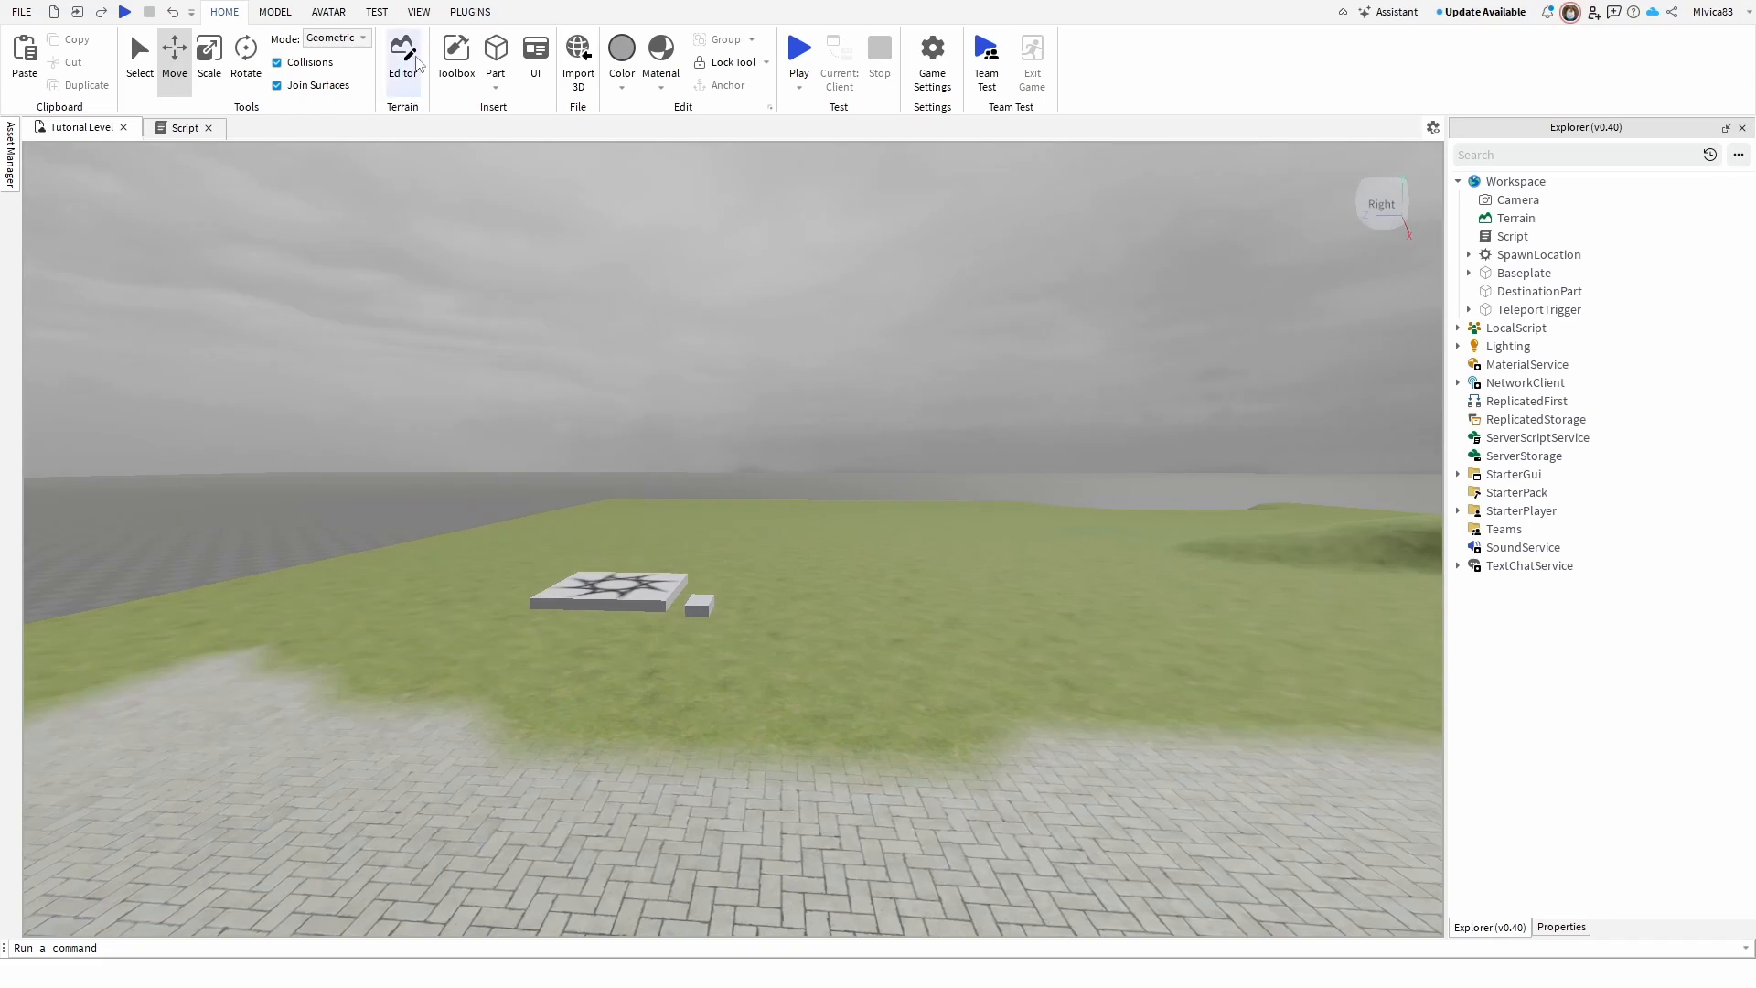
click(489, 55)
key(w)
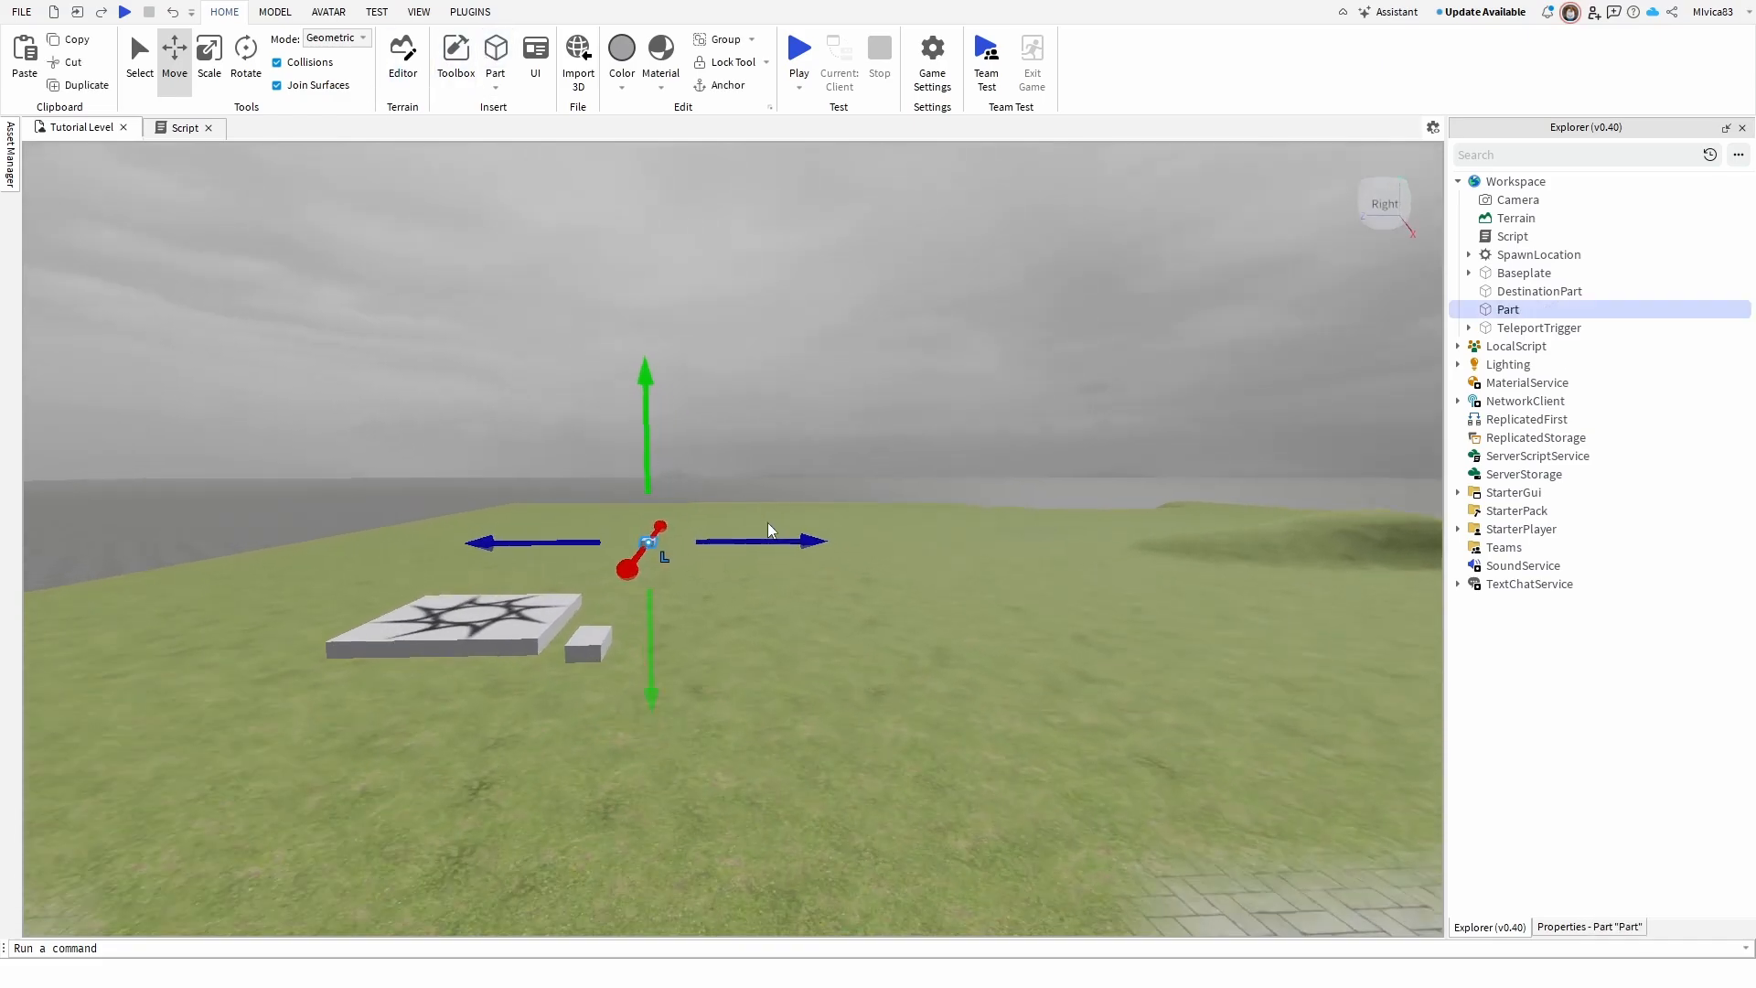
key(d)
key(w)
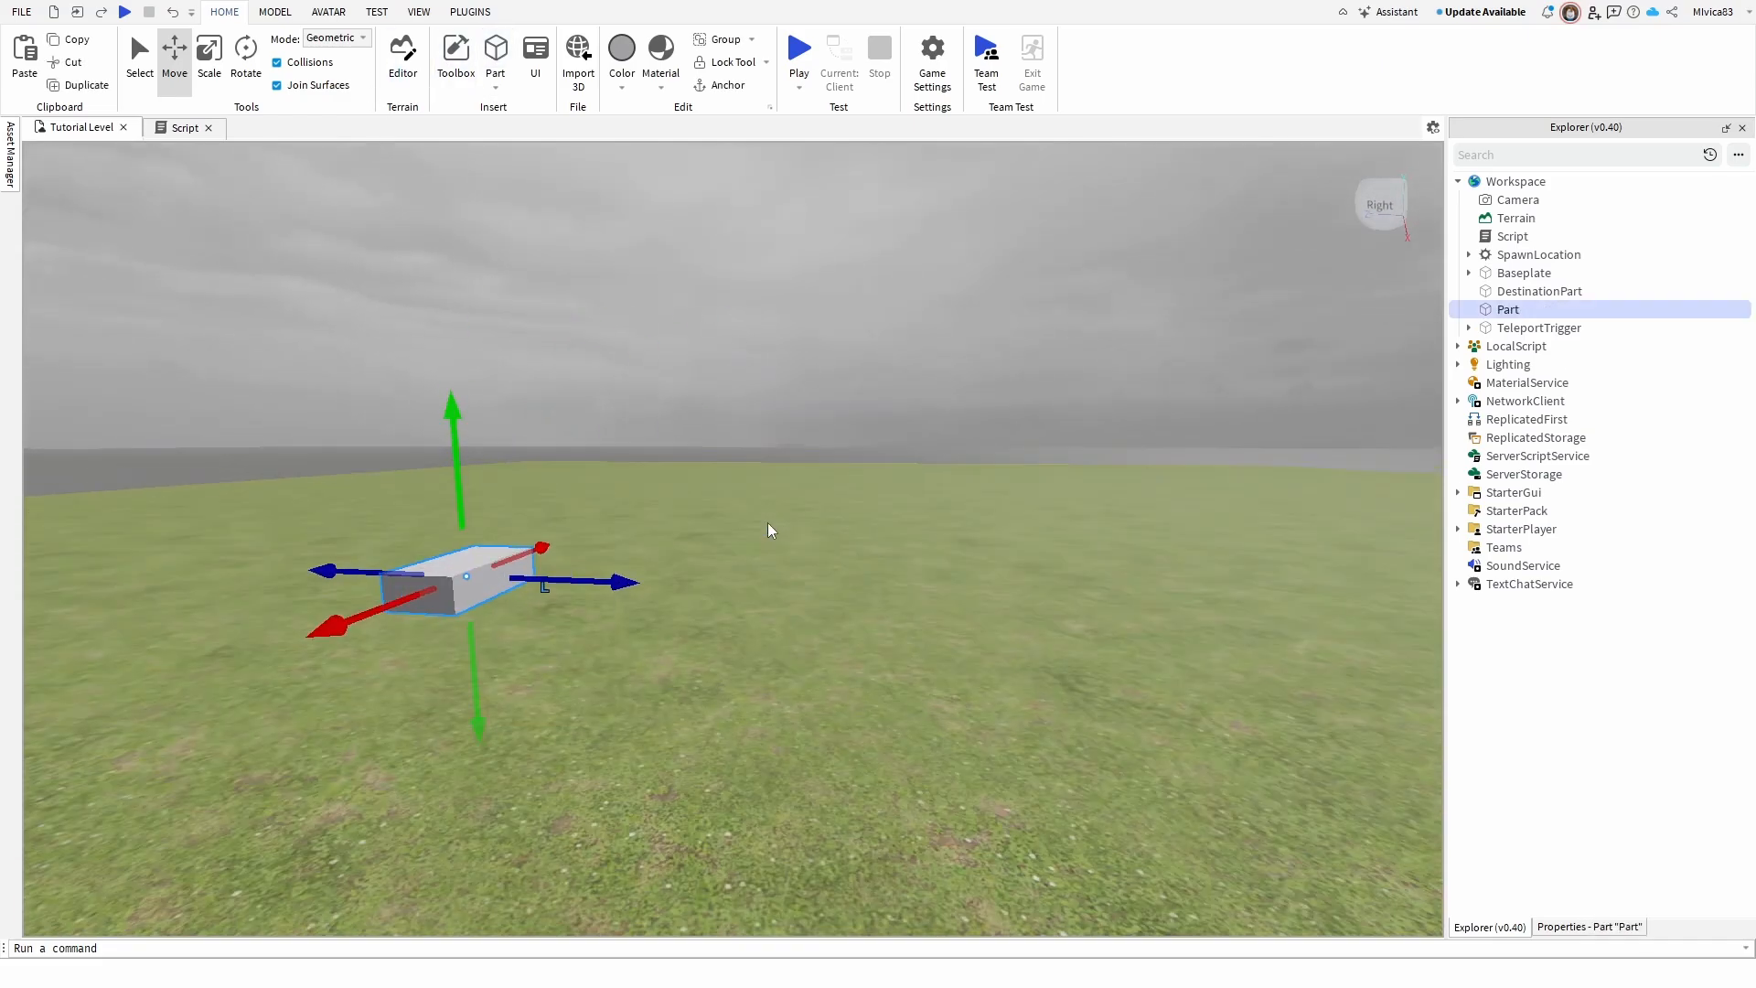
key(q)
right_drag(767, 523, 766, 523)
key(e)
key(a)
key(e)
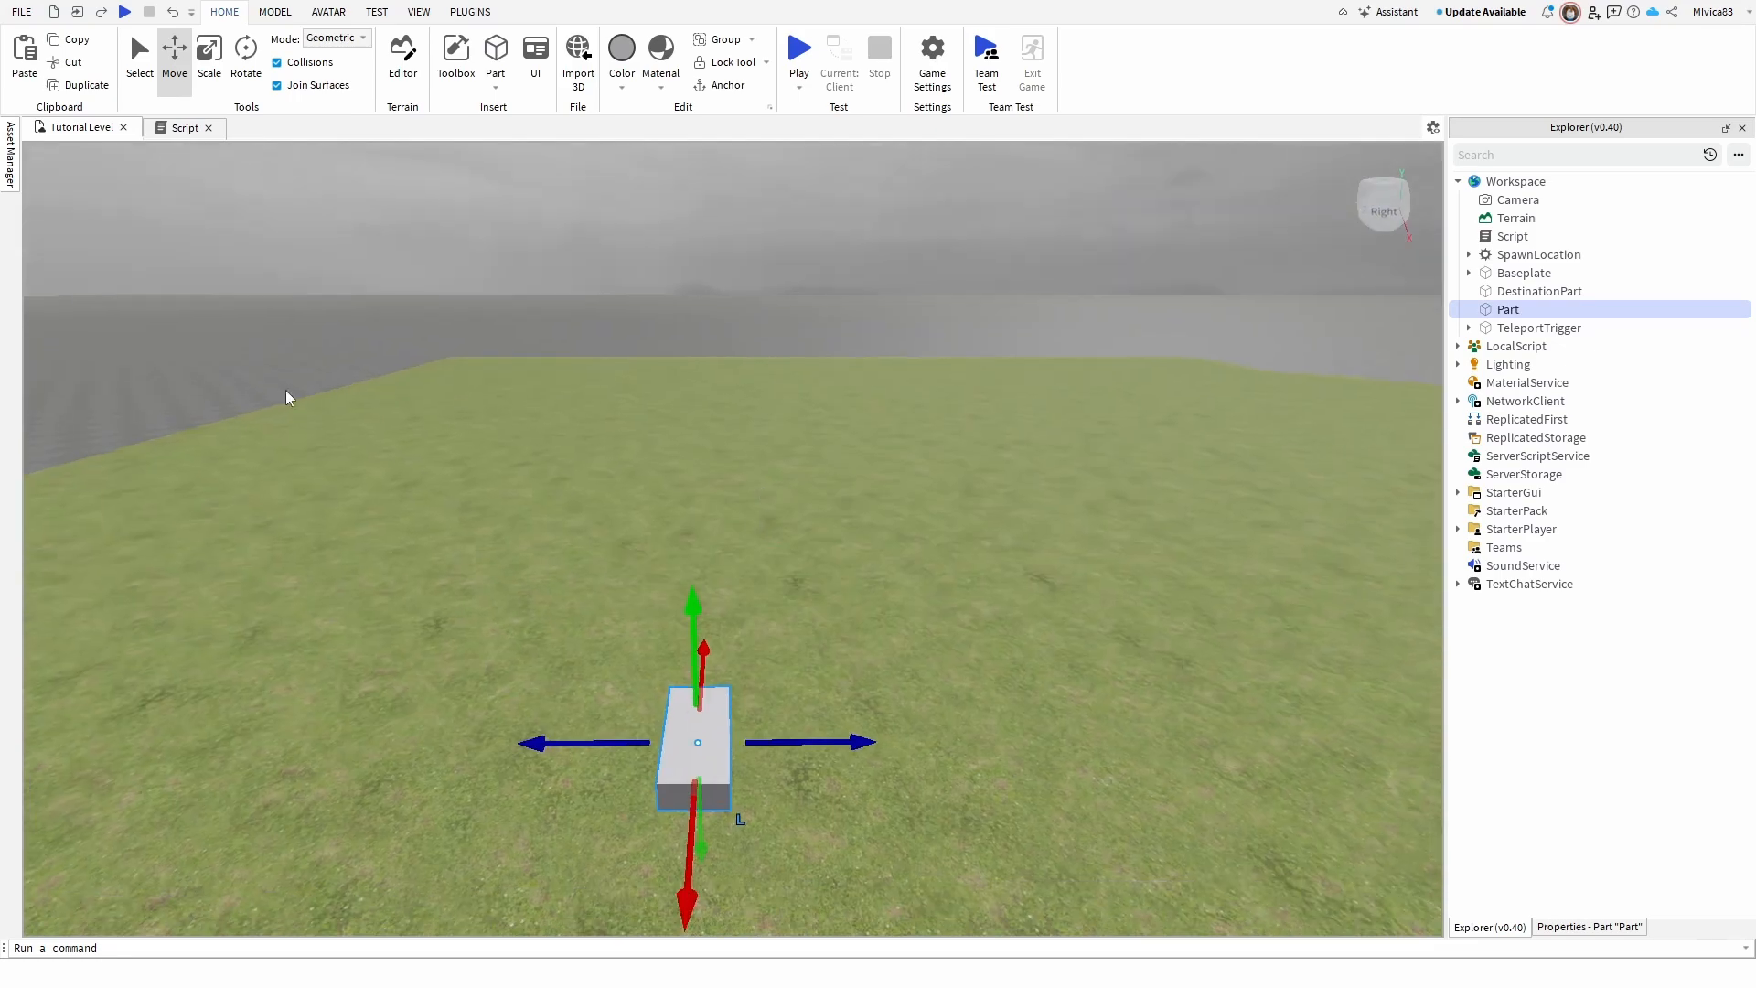
- Scale the new part into a tall, thin blade shape
click(205, 62)
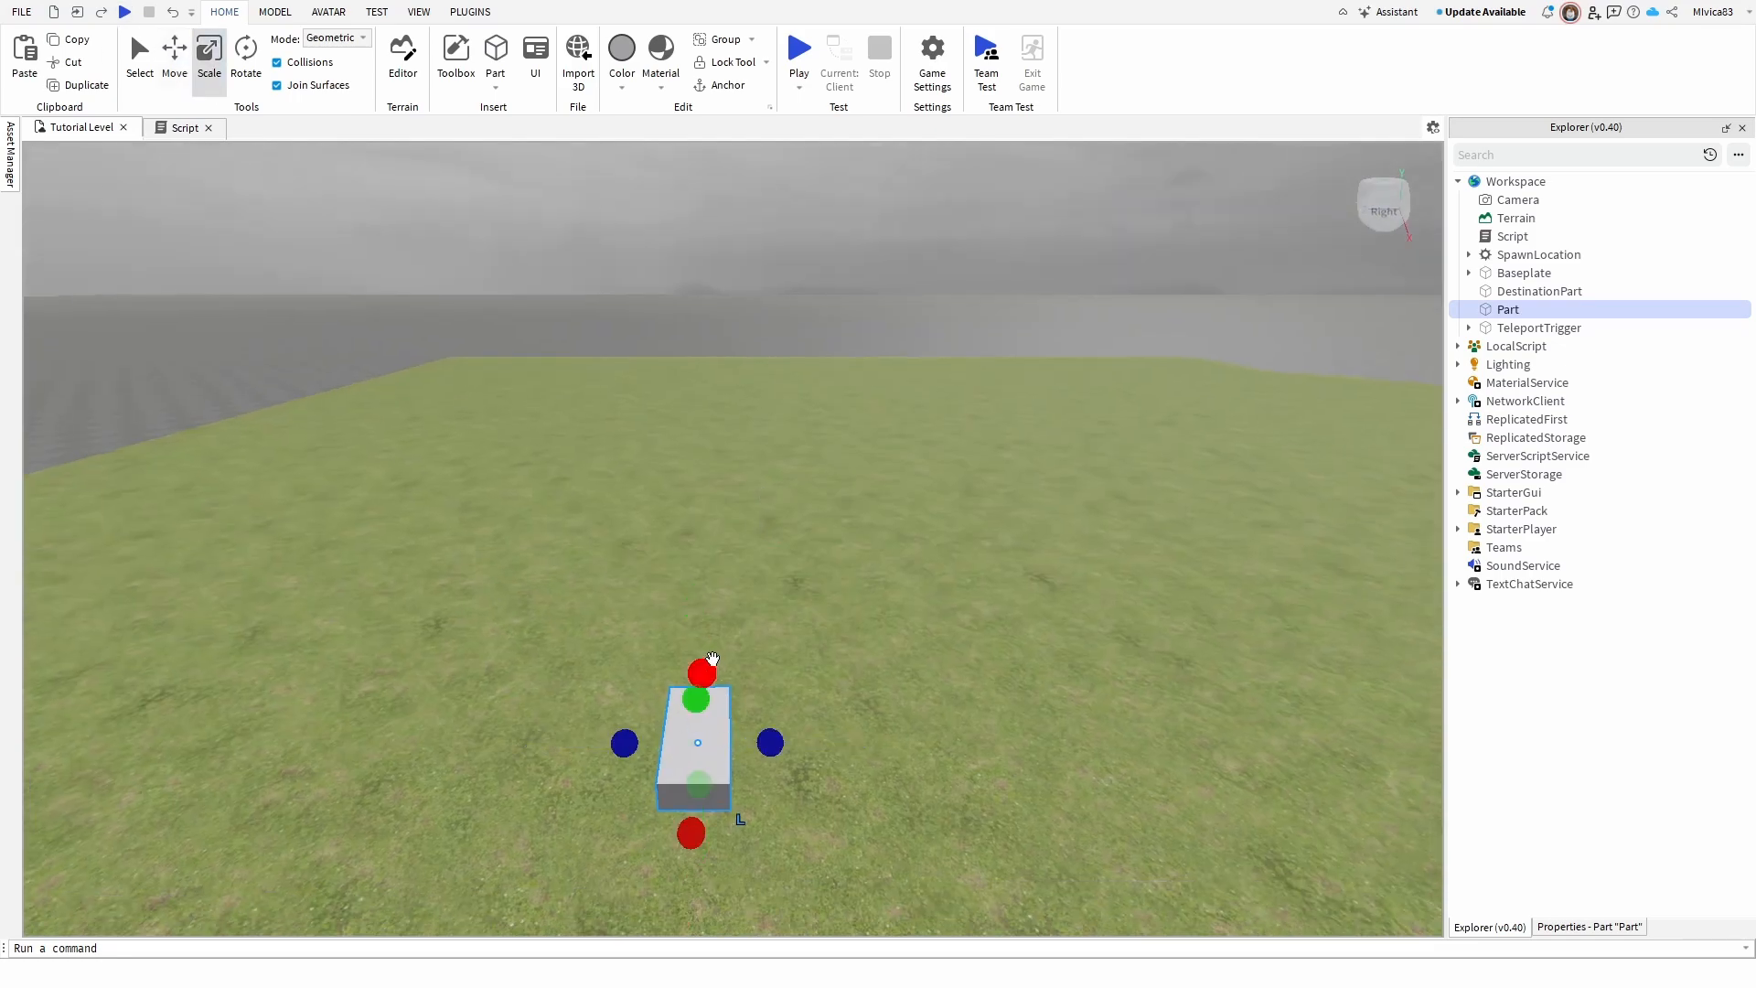
drag(687, 695, 665, 523)
right_drag(748, 595, 748, 594)
key(d)
drag(667, 595, 527, 640)
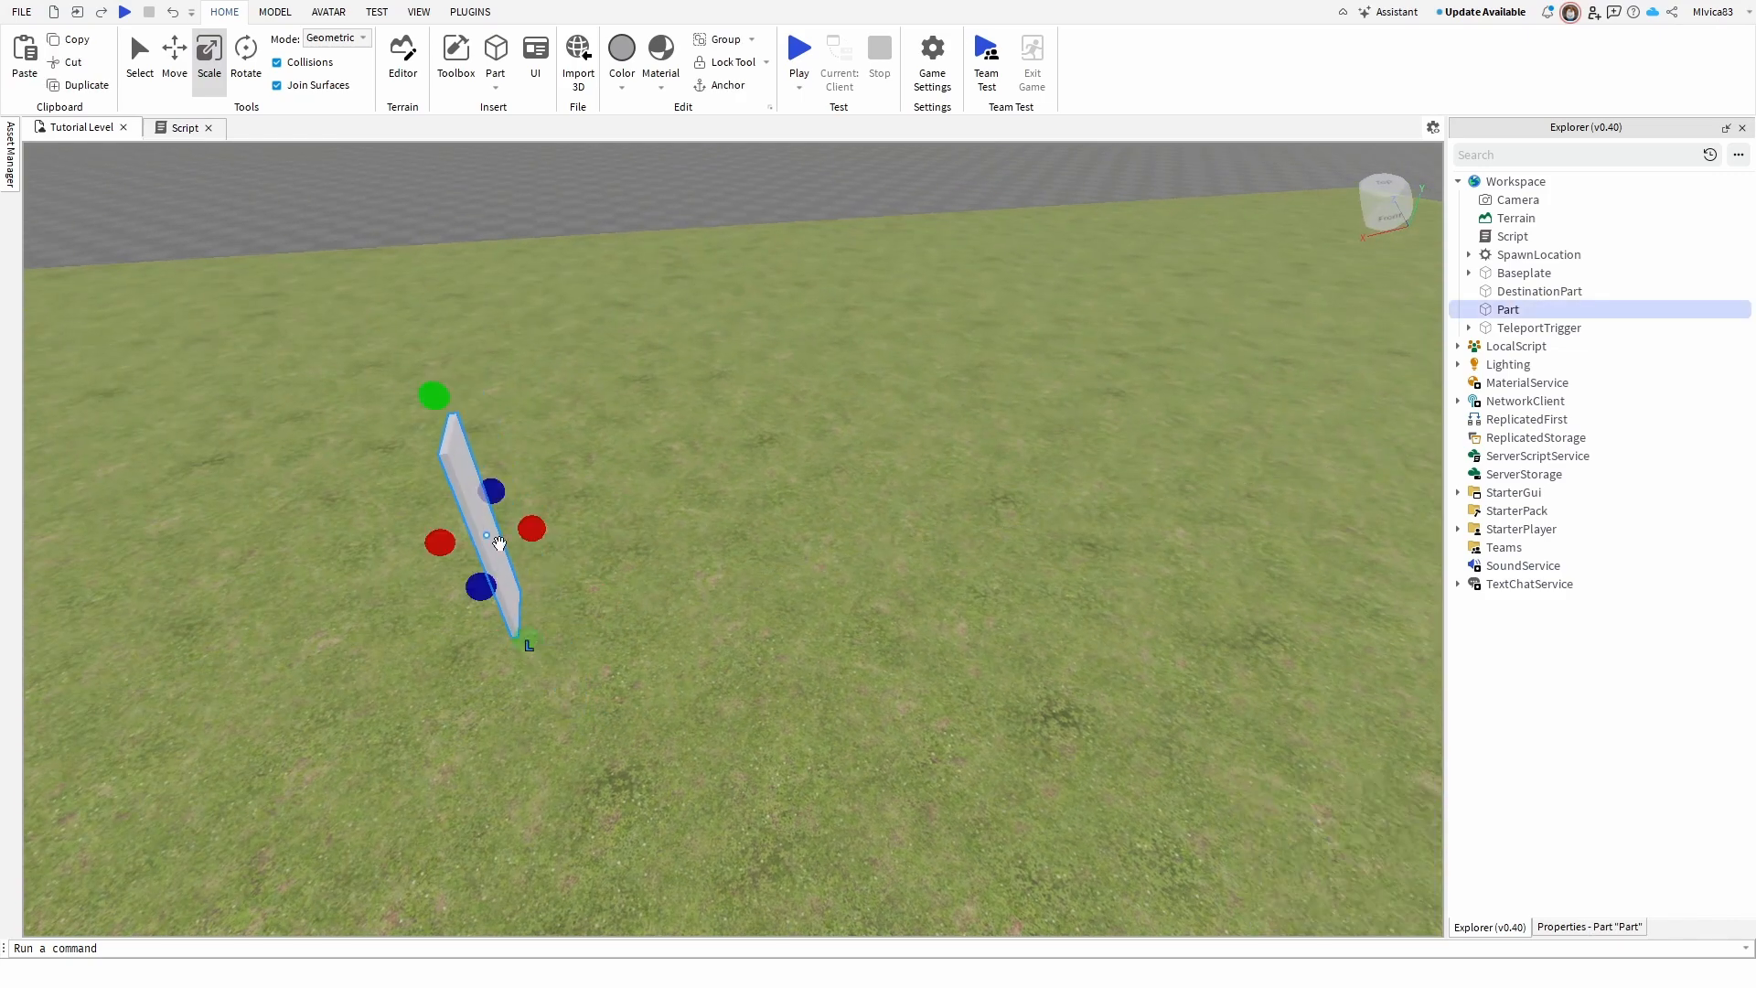
- Move the blade-shaped part slightly upward above the grass
click(170, 55)
mouse_move(439, 417)
mouse_down()
mouse_move(405, 345)
mouse_move(433, 424)
mouse_up()
click(421, 439)
- Find the part's Color property and set it to dark red, RGB 165, 16, 48
click(1572, 927)
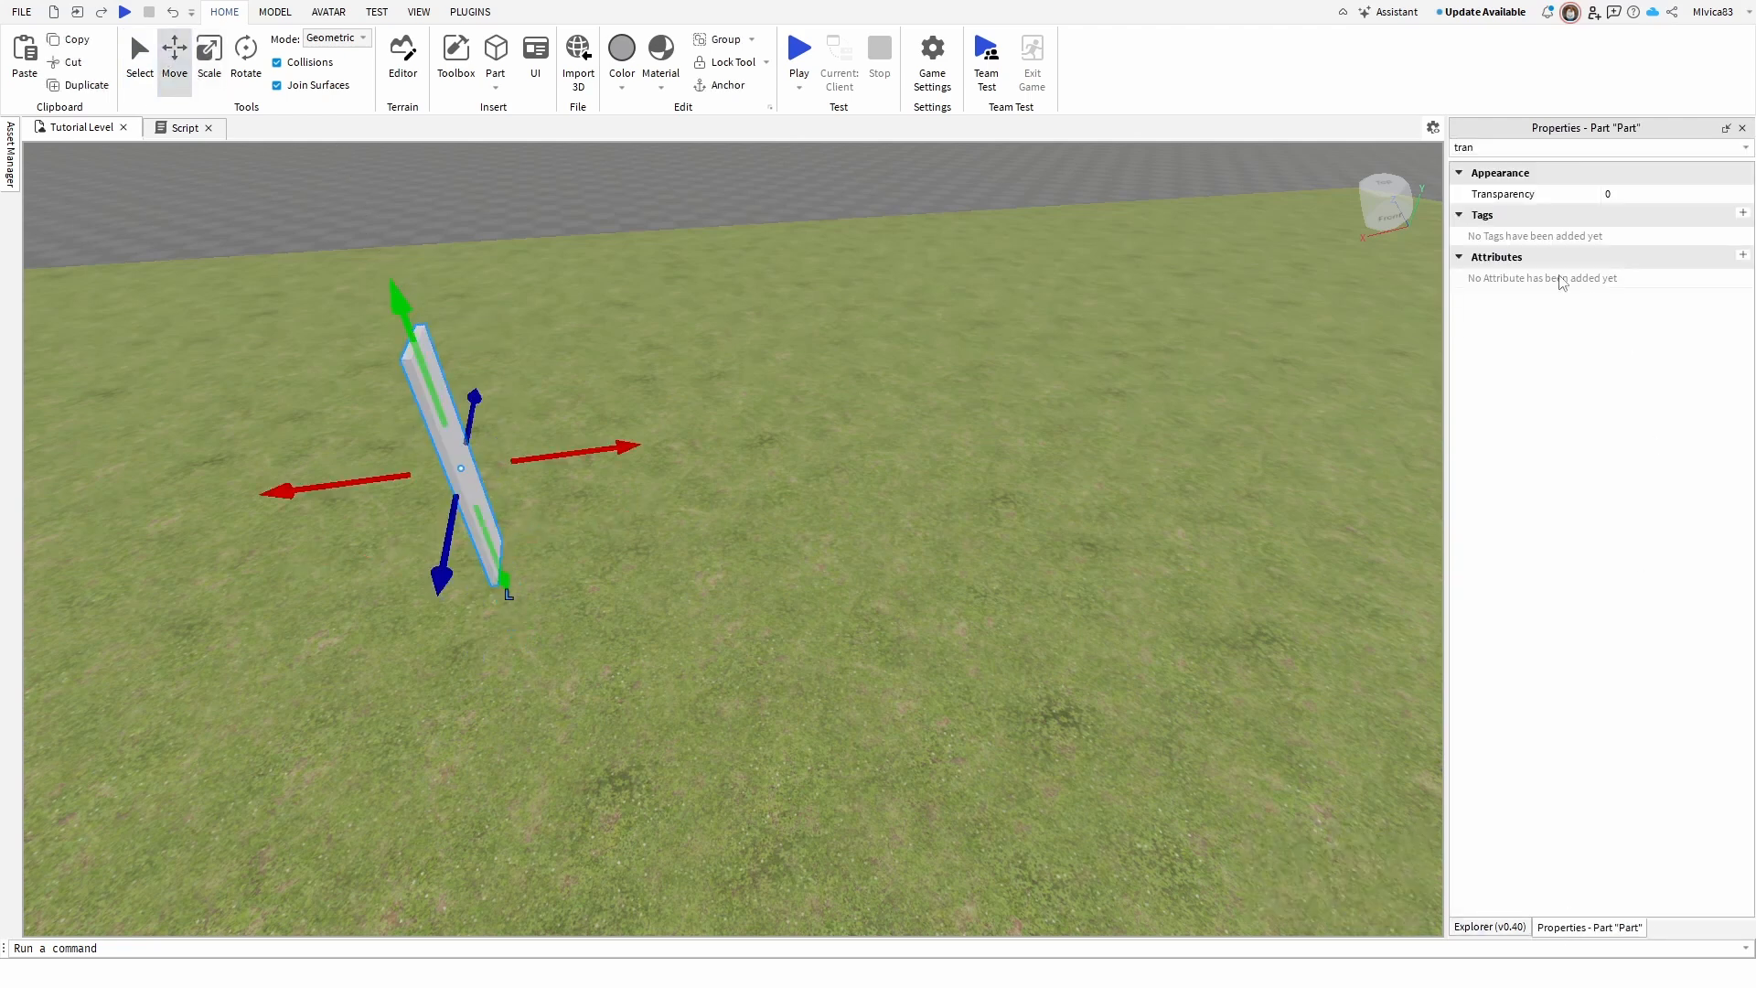
double_click(1566, 143)
text(ca)
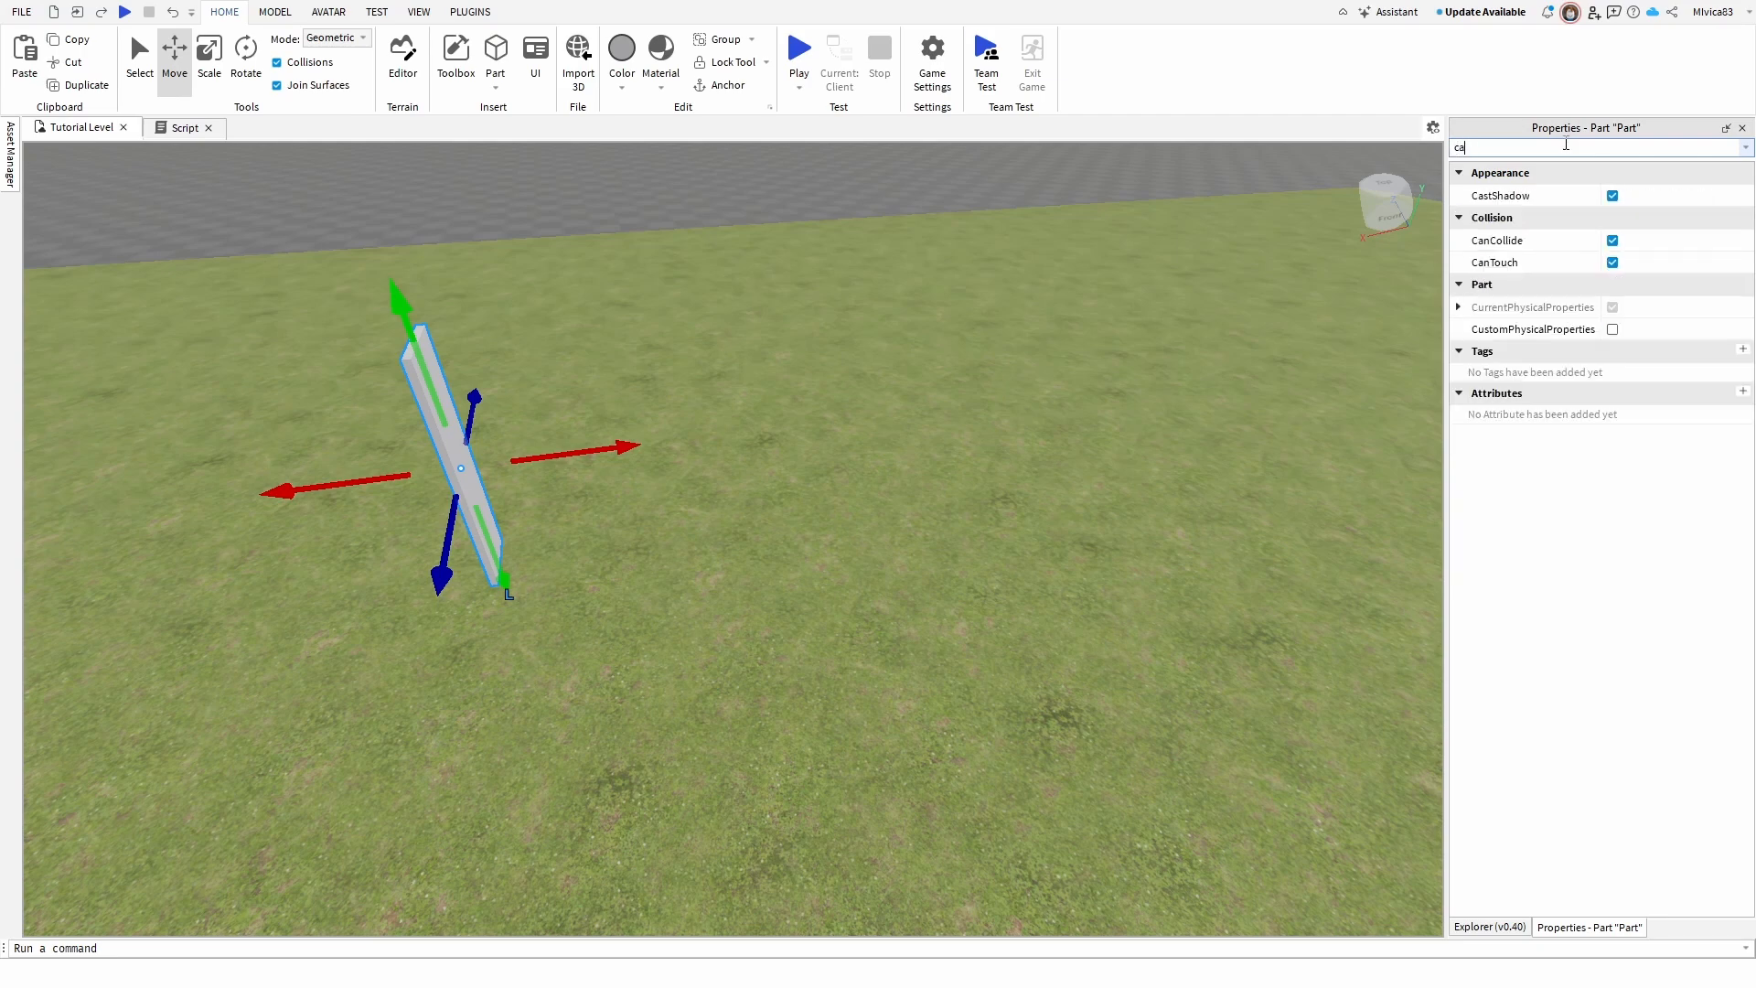
key(BackSpace)
text(olo)
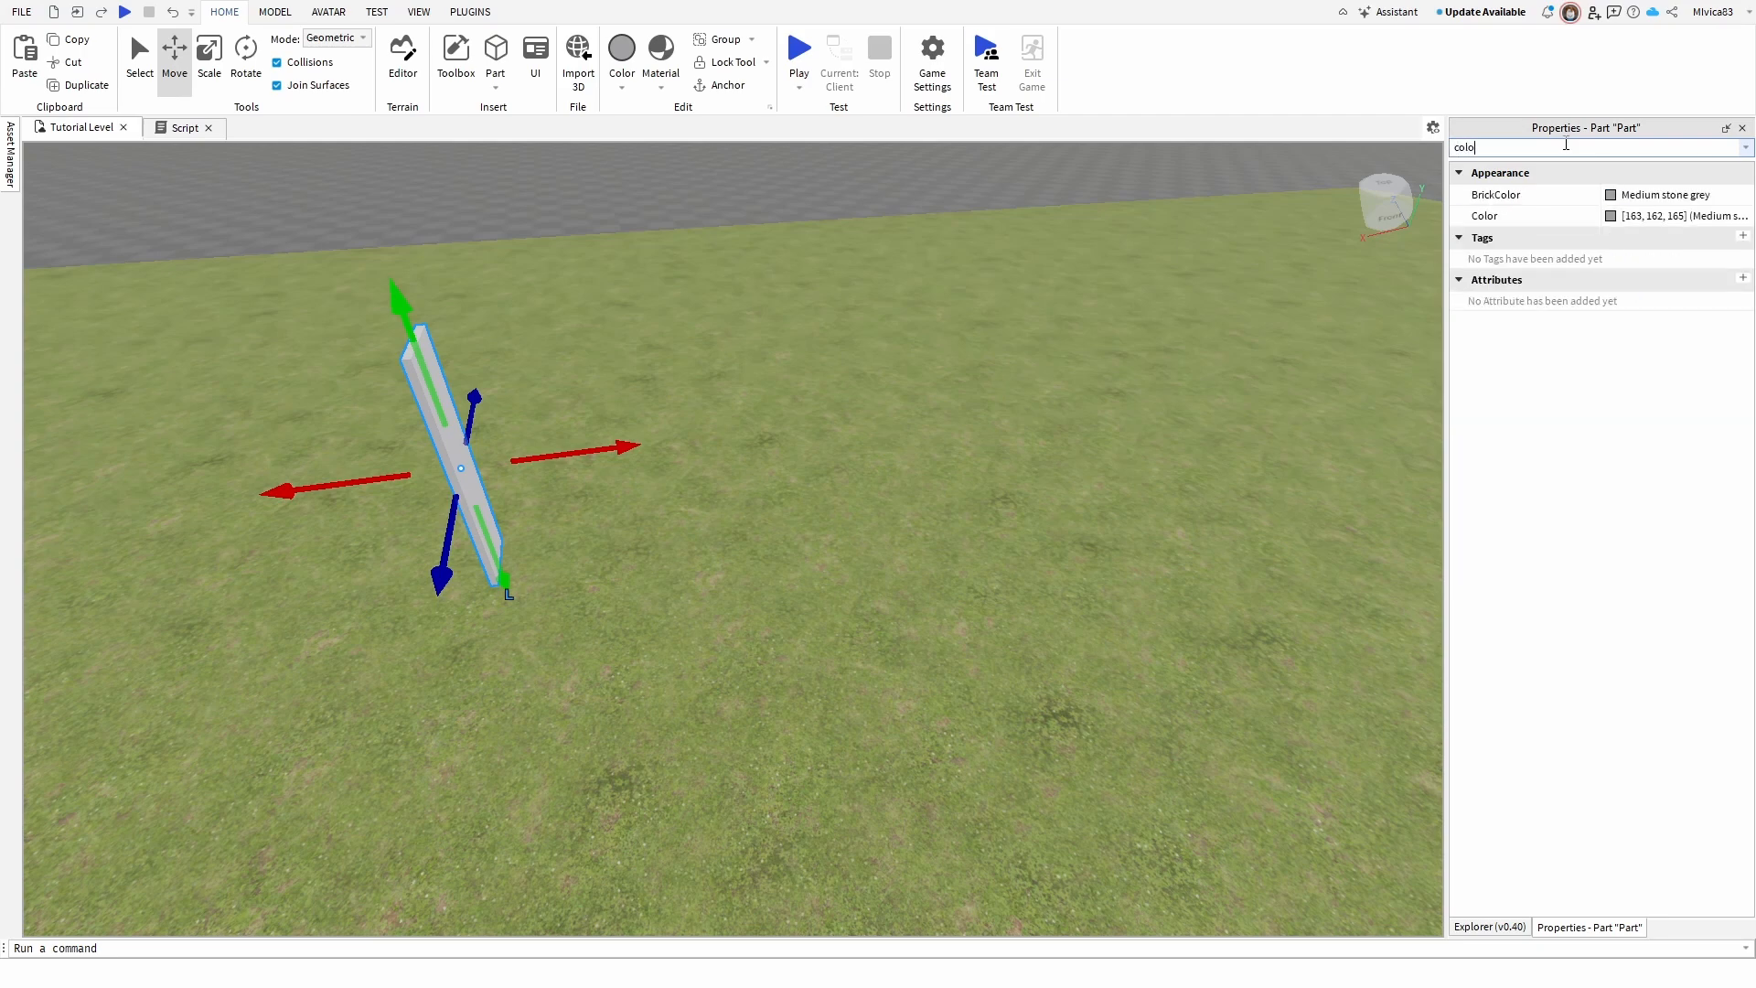
click(1634, 218)
click(1612, 219)
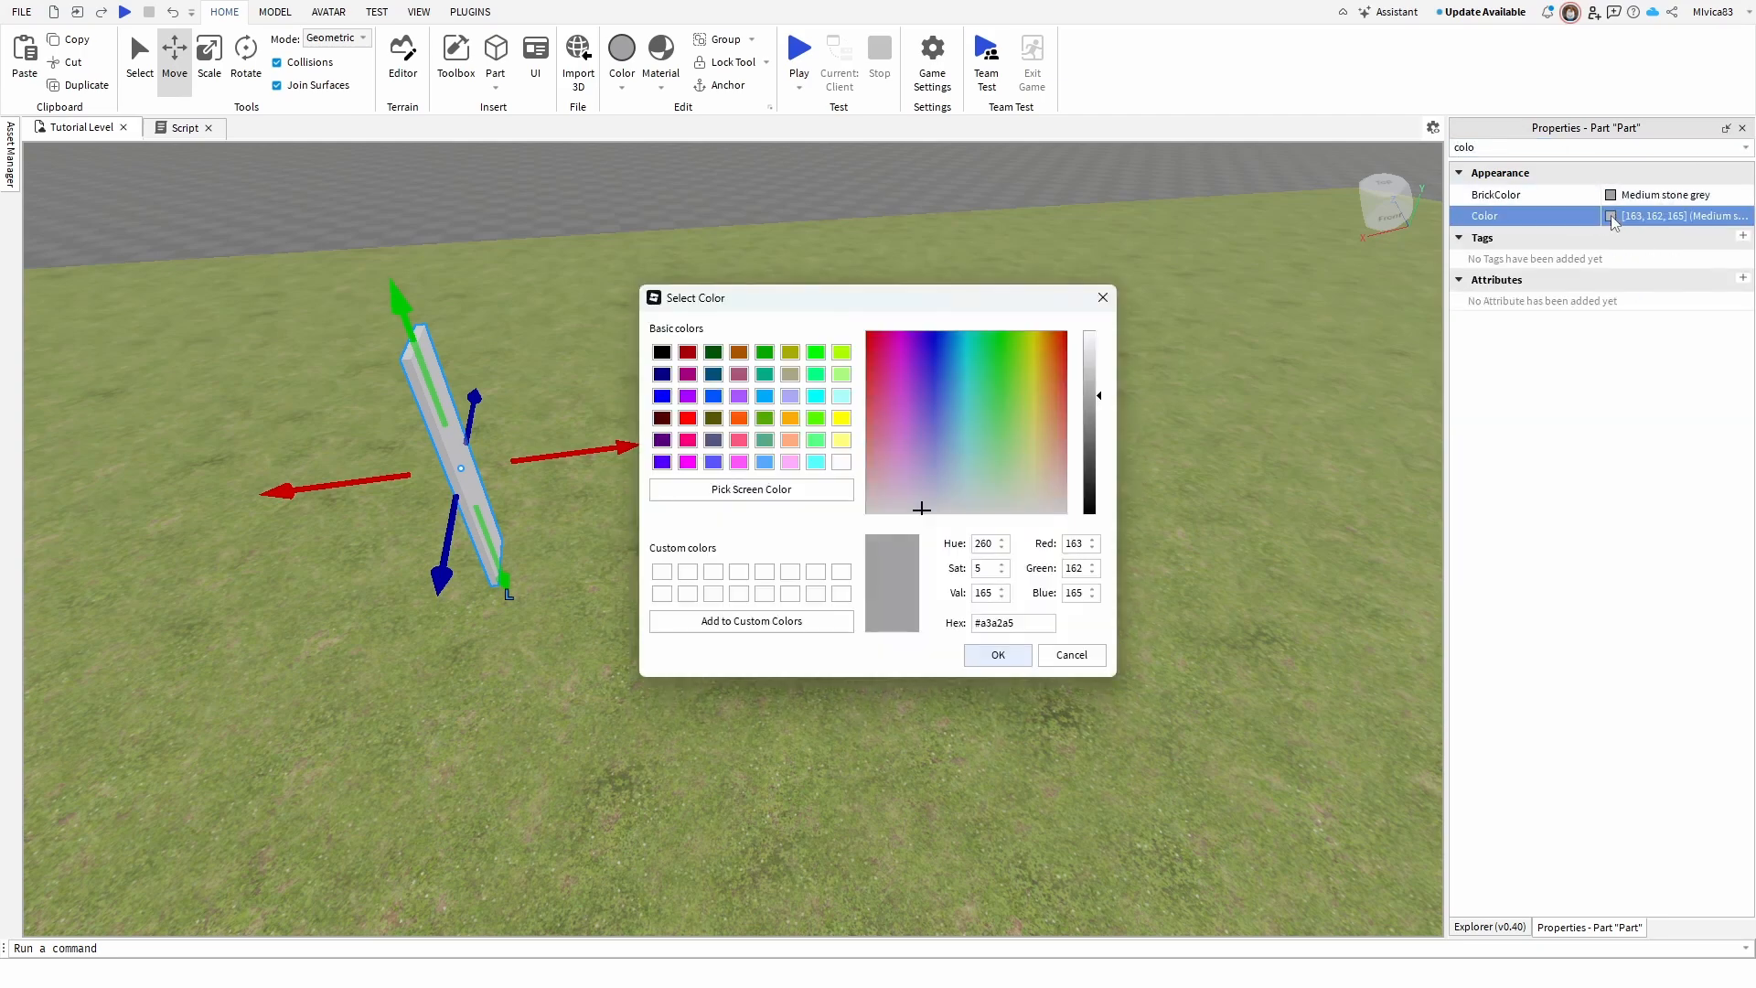
click(967, 349)
drag(968, 341, 874, 364)
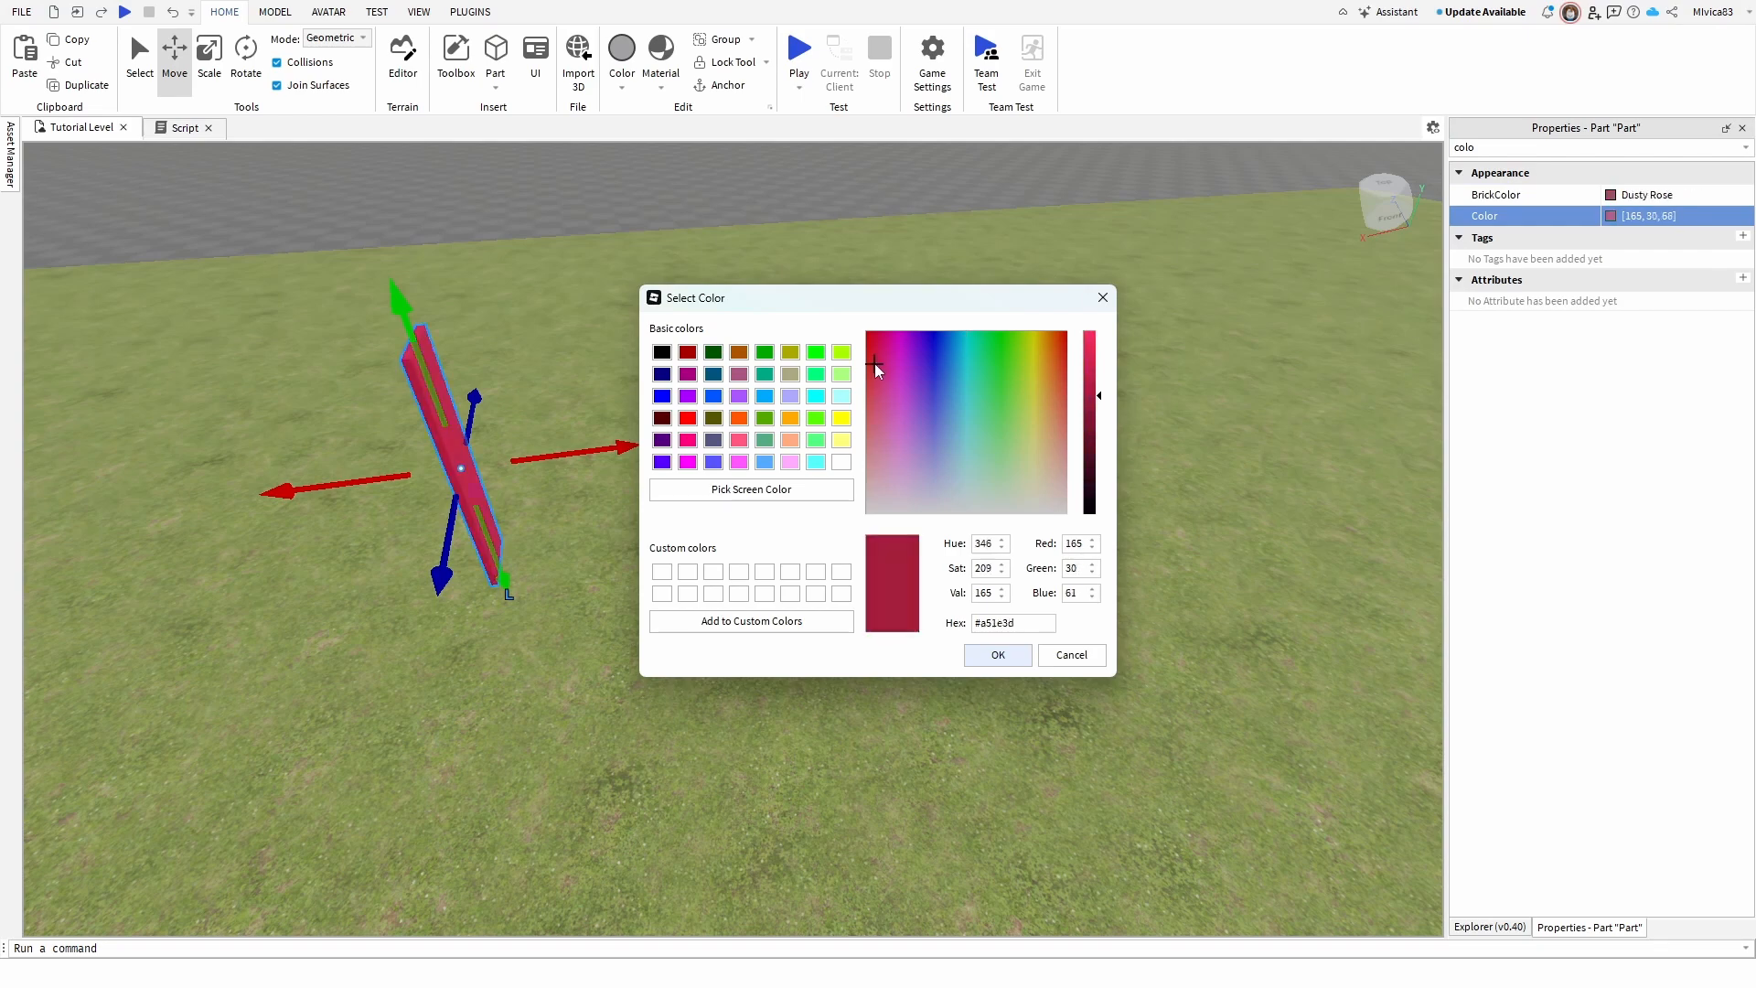
click(1020, 661)
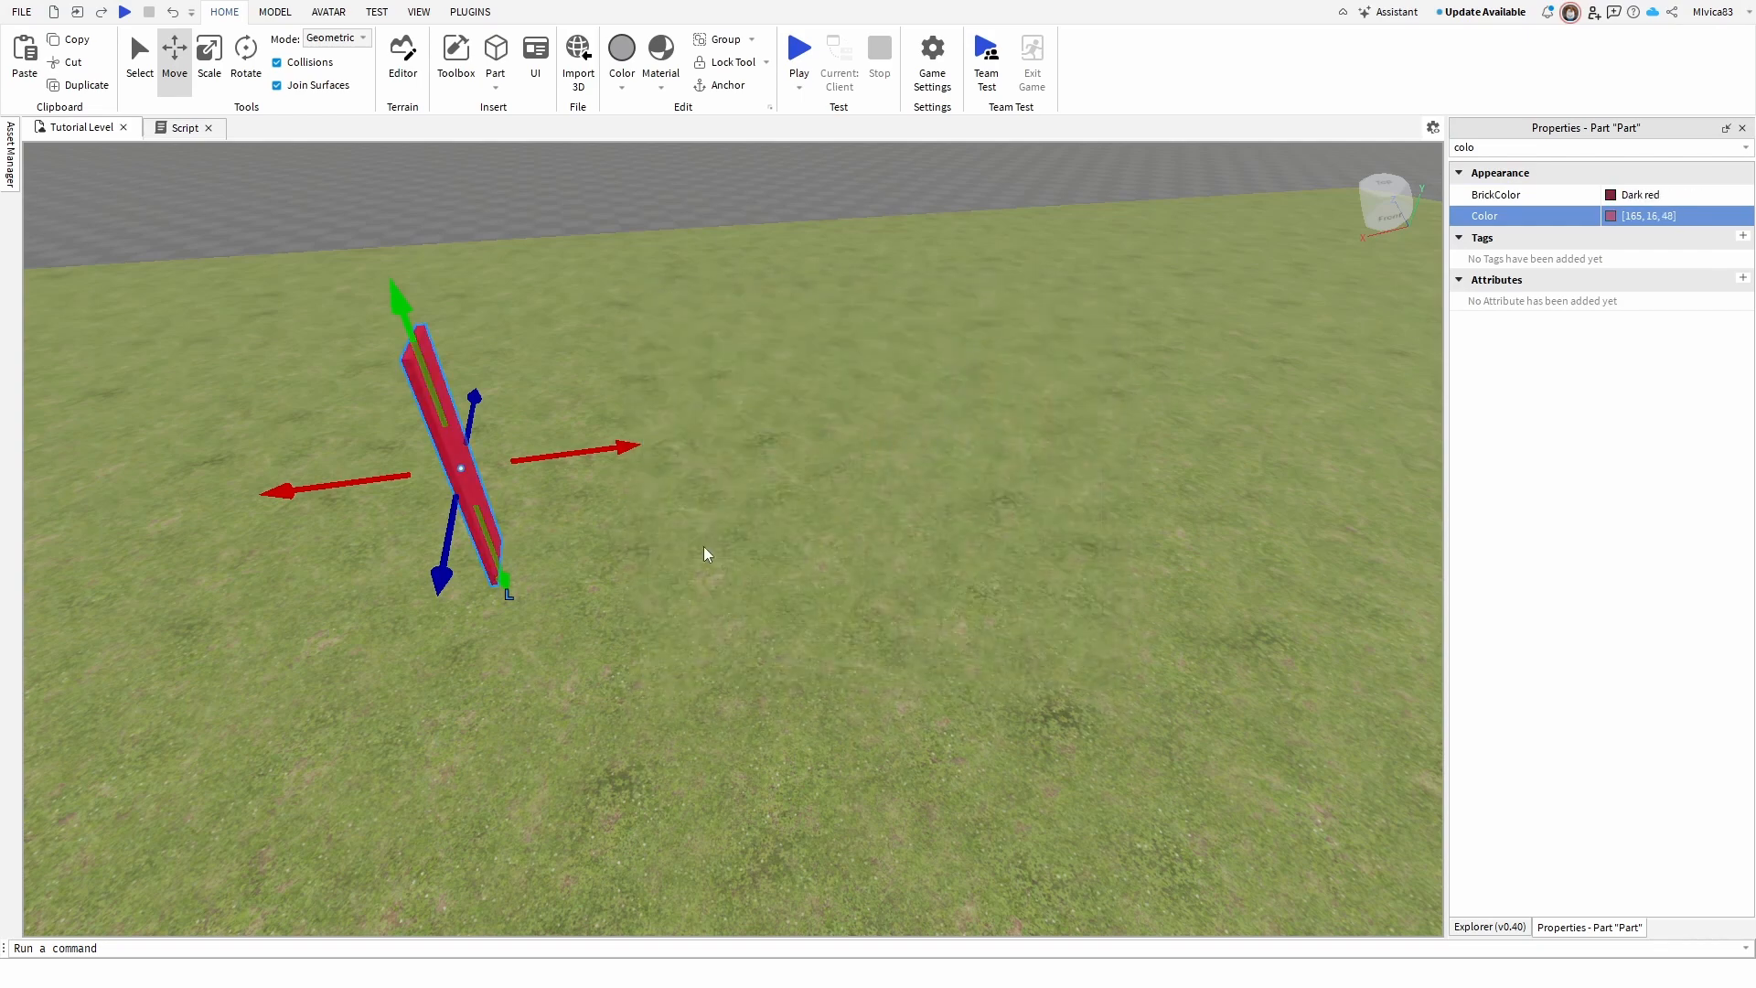
- Rename the red part as Blade and raise it by about 1.6 studs
right_drag(704, 549, 704, 549)
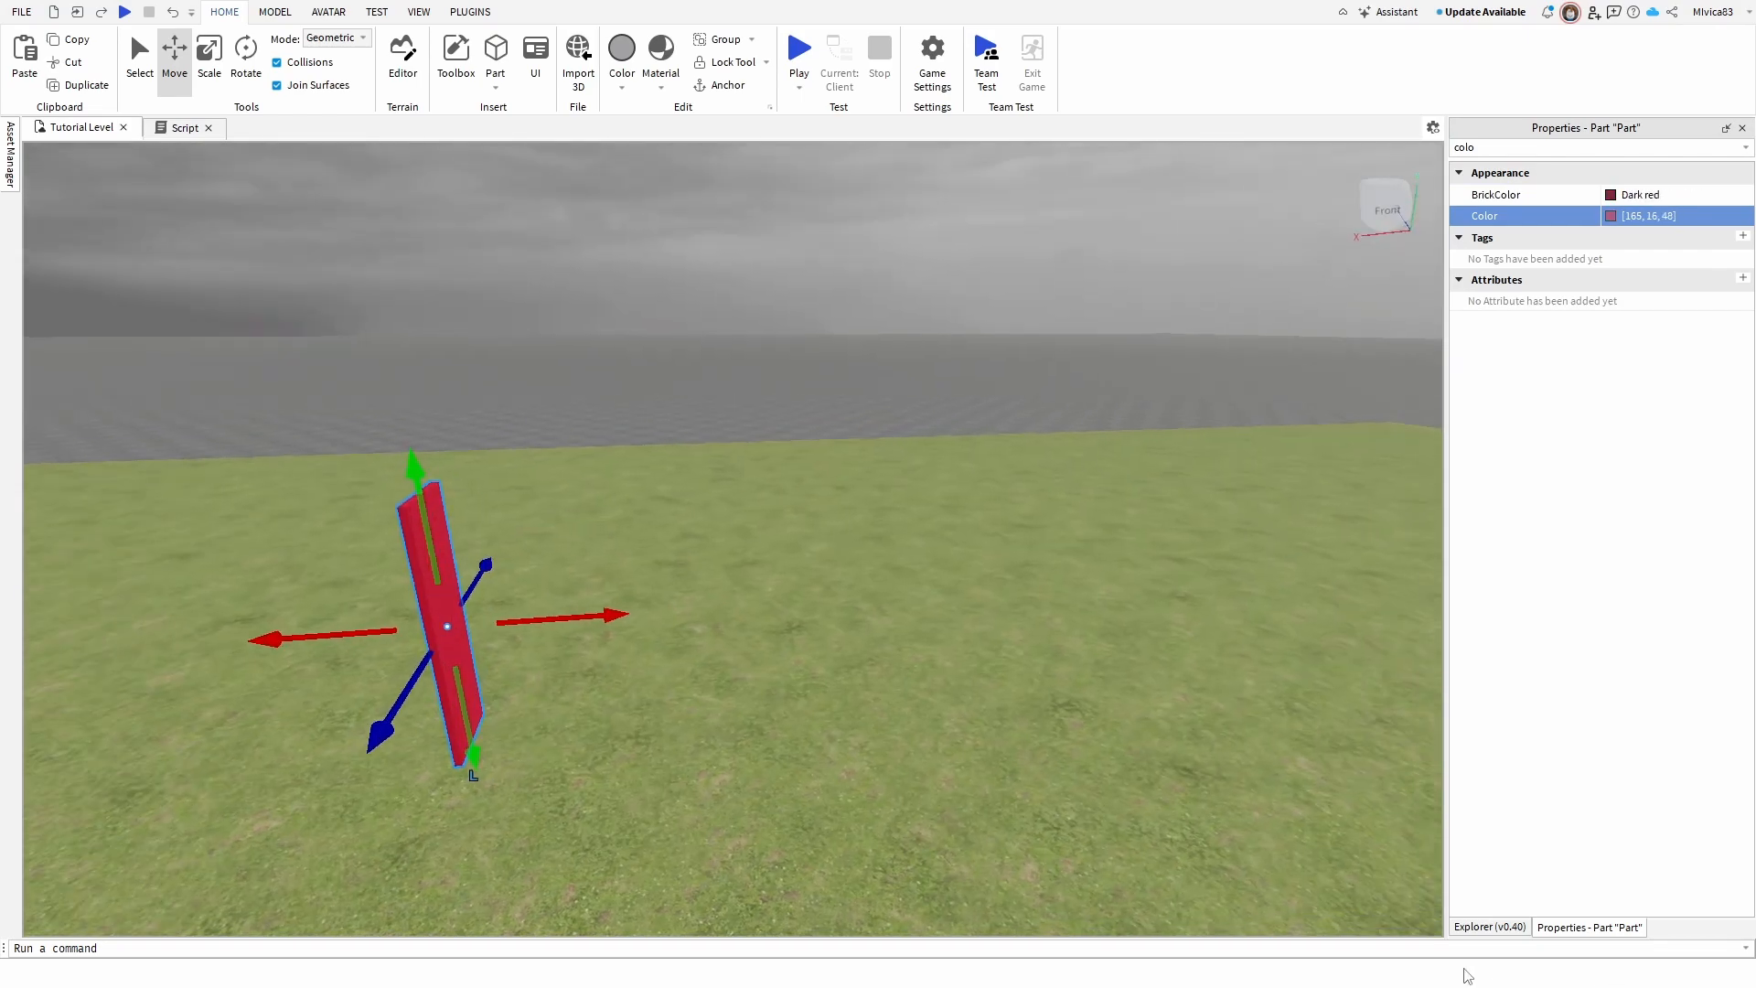
click(1489, 927)
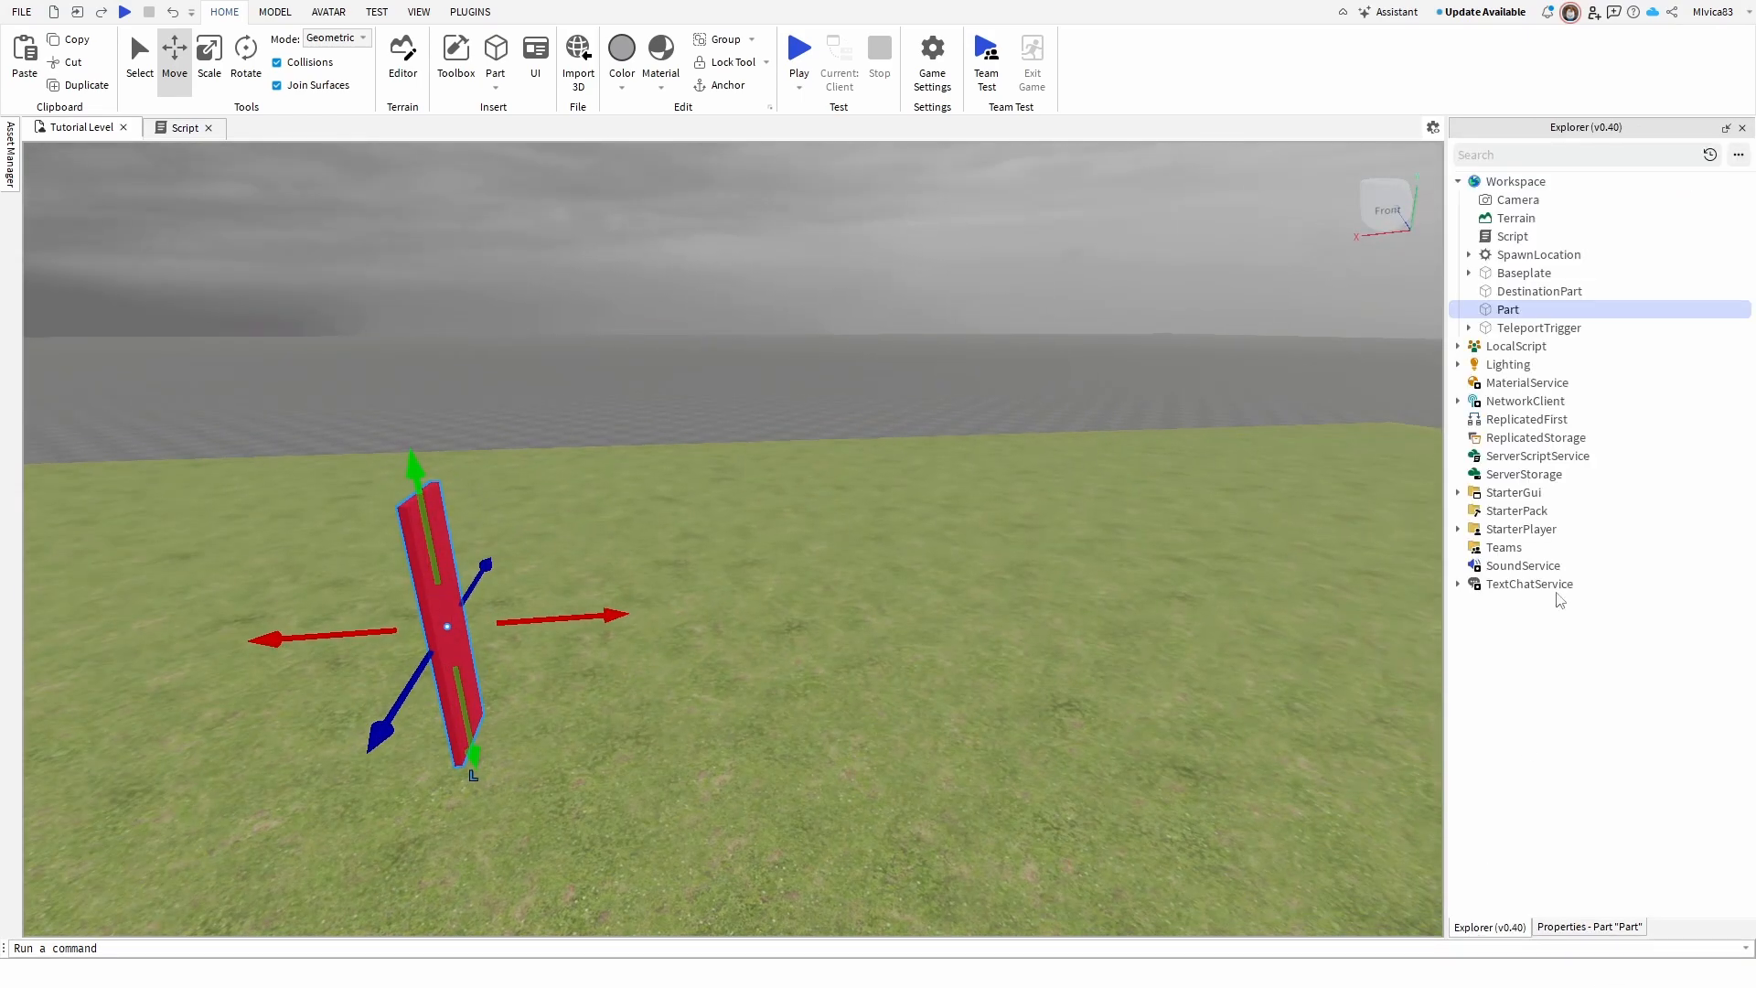
right_click(1510, 314)
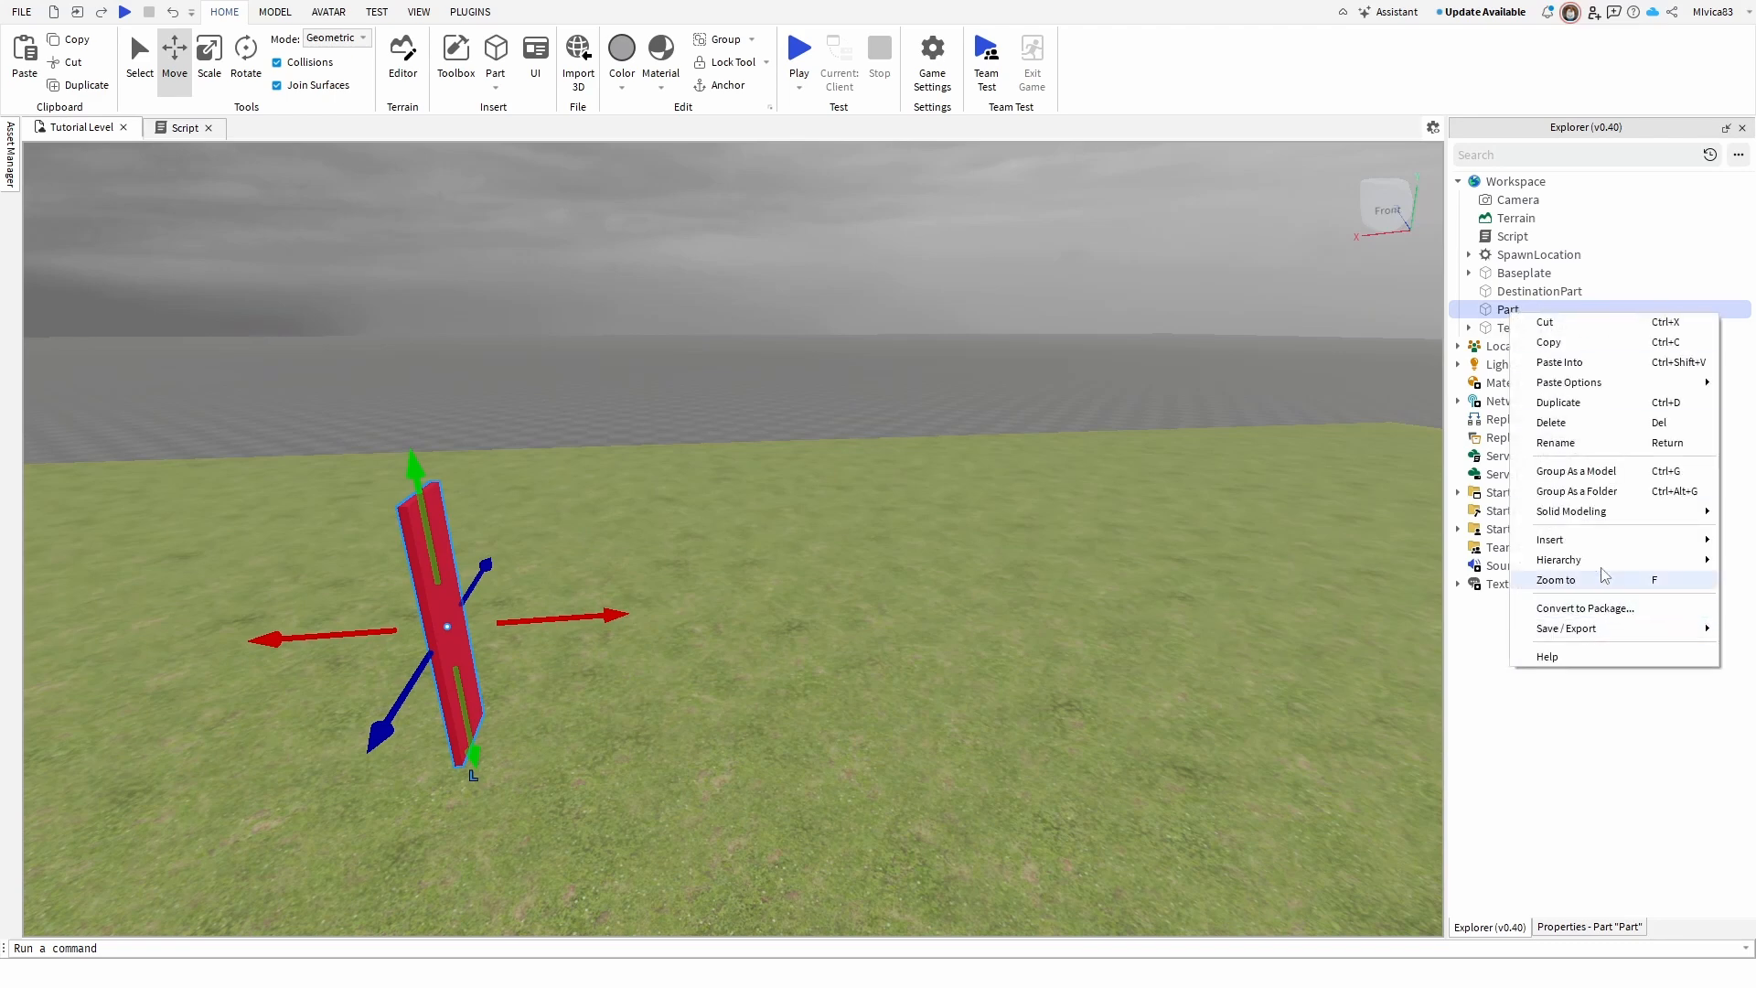
click(1598, 451)
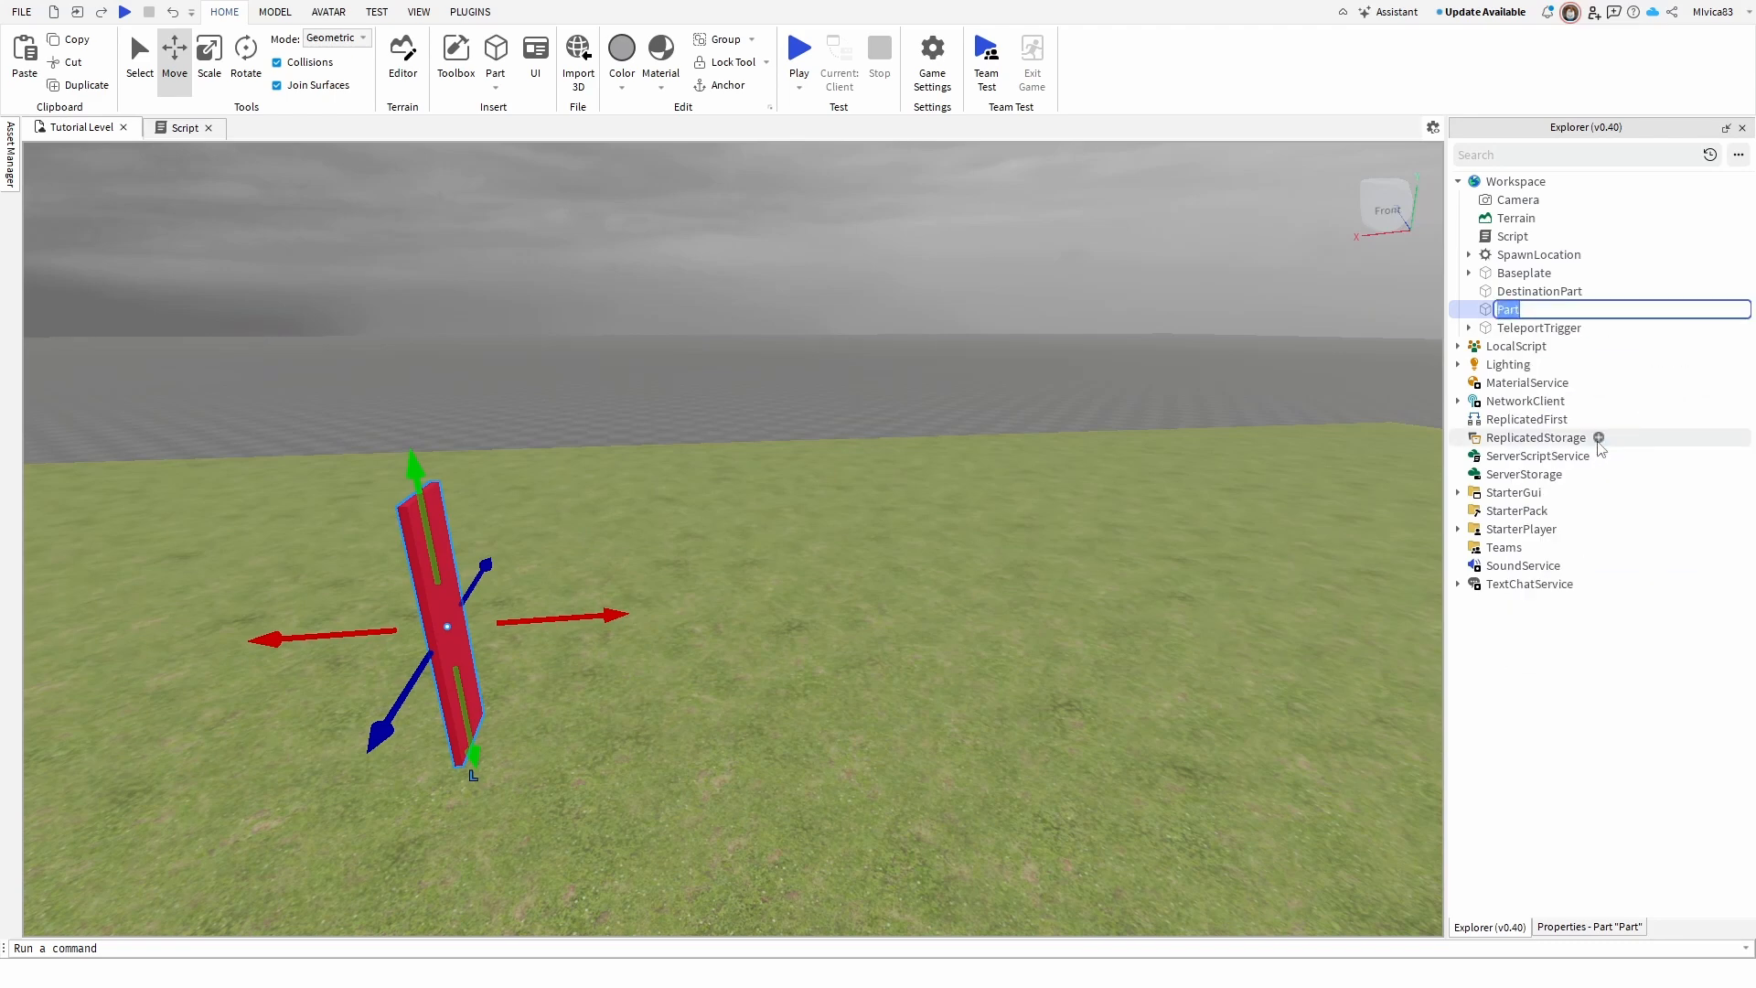
text(Blade)
key(Return)
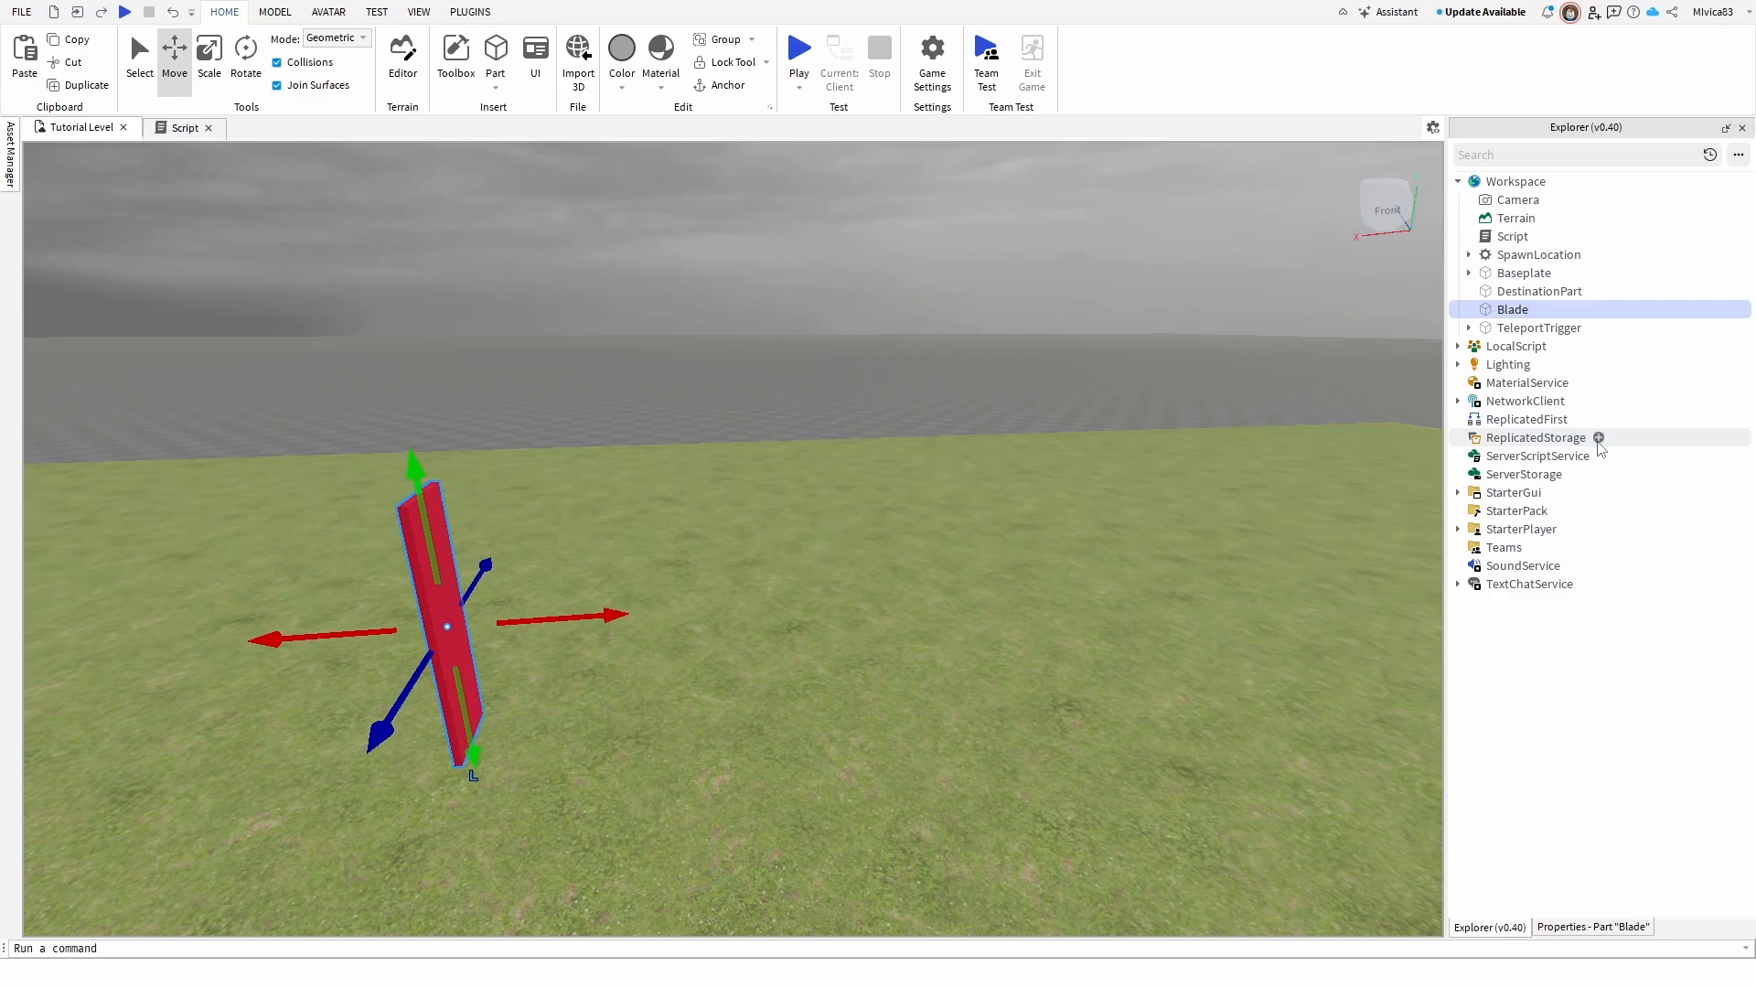
drag(416, 468, 403, 400)
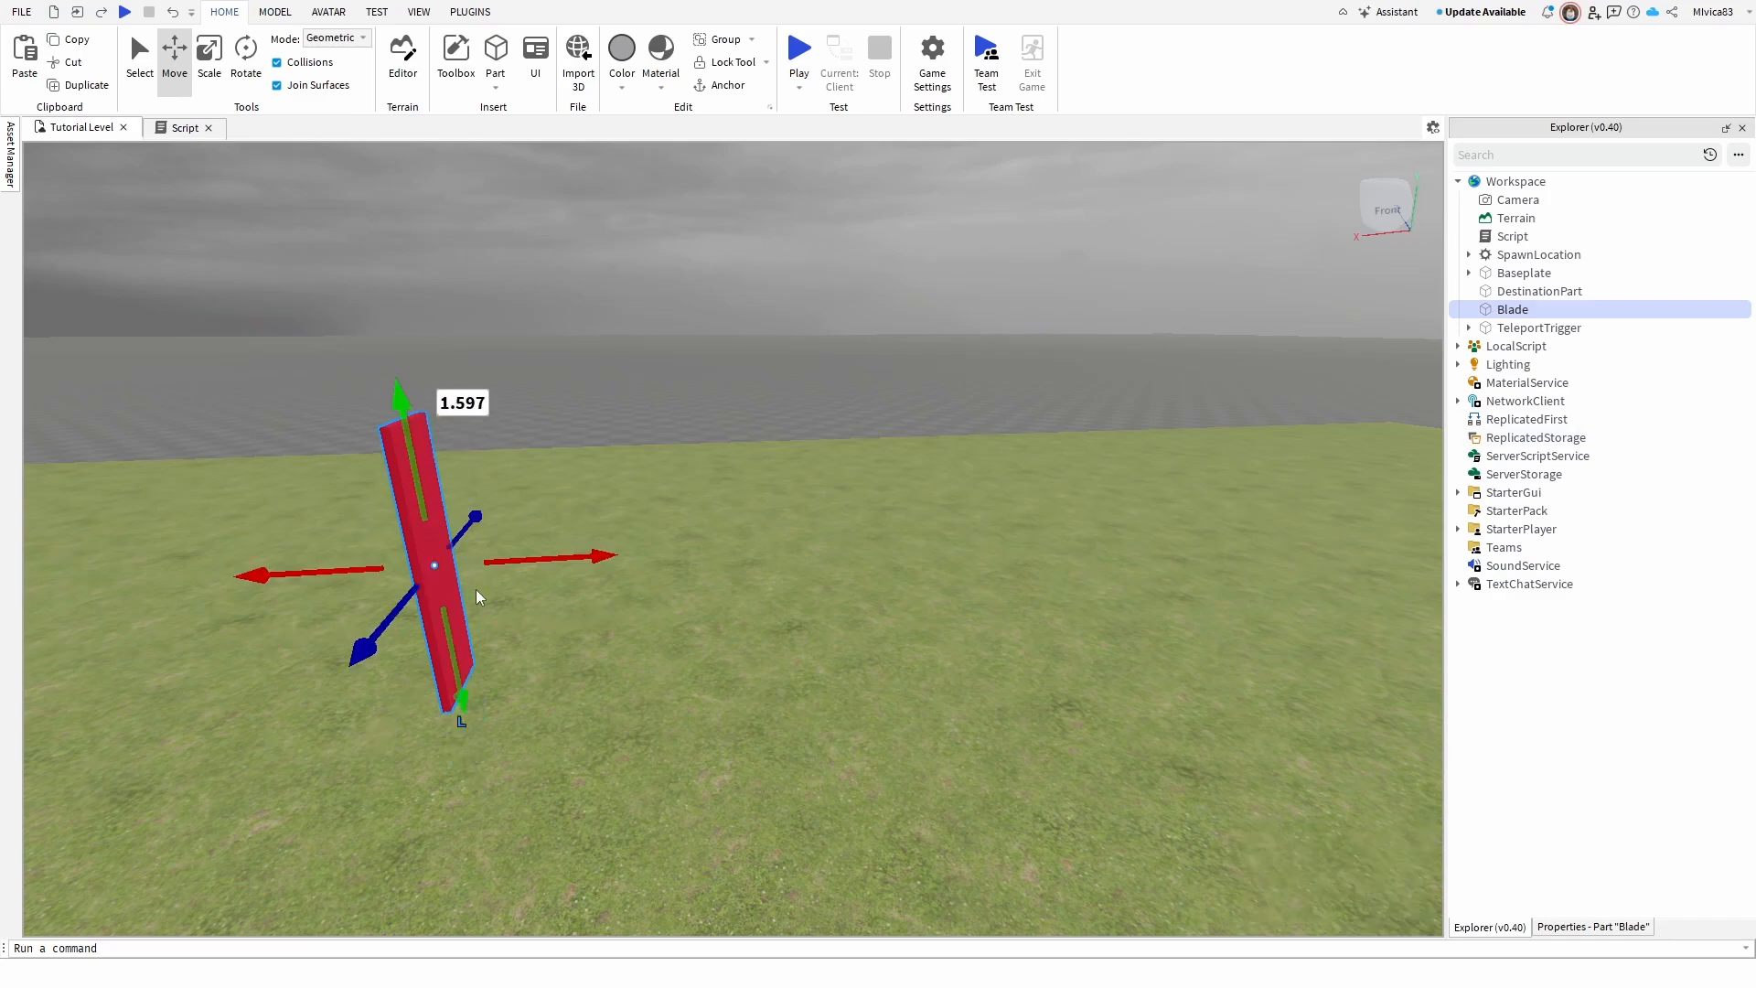
- Duplicate the red Blade part in the workspace
right_drag(476, 591, 478, 590)
key(d)
key(w)
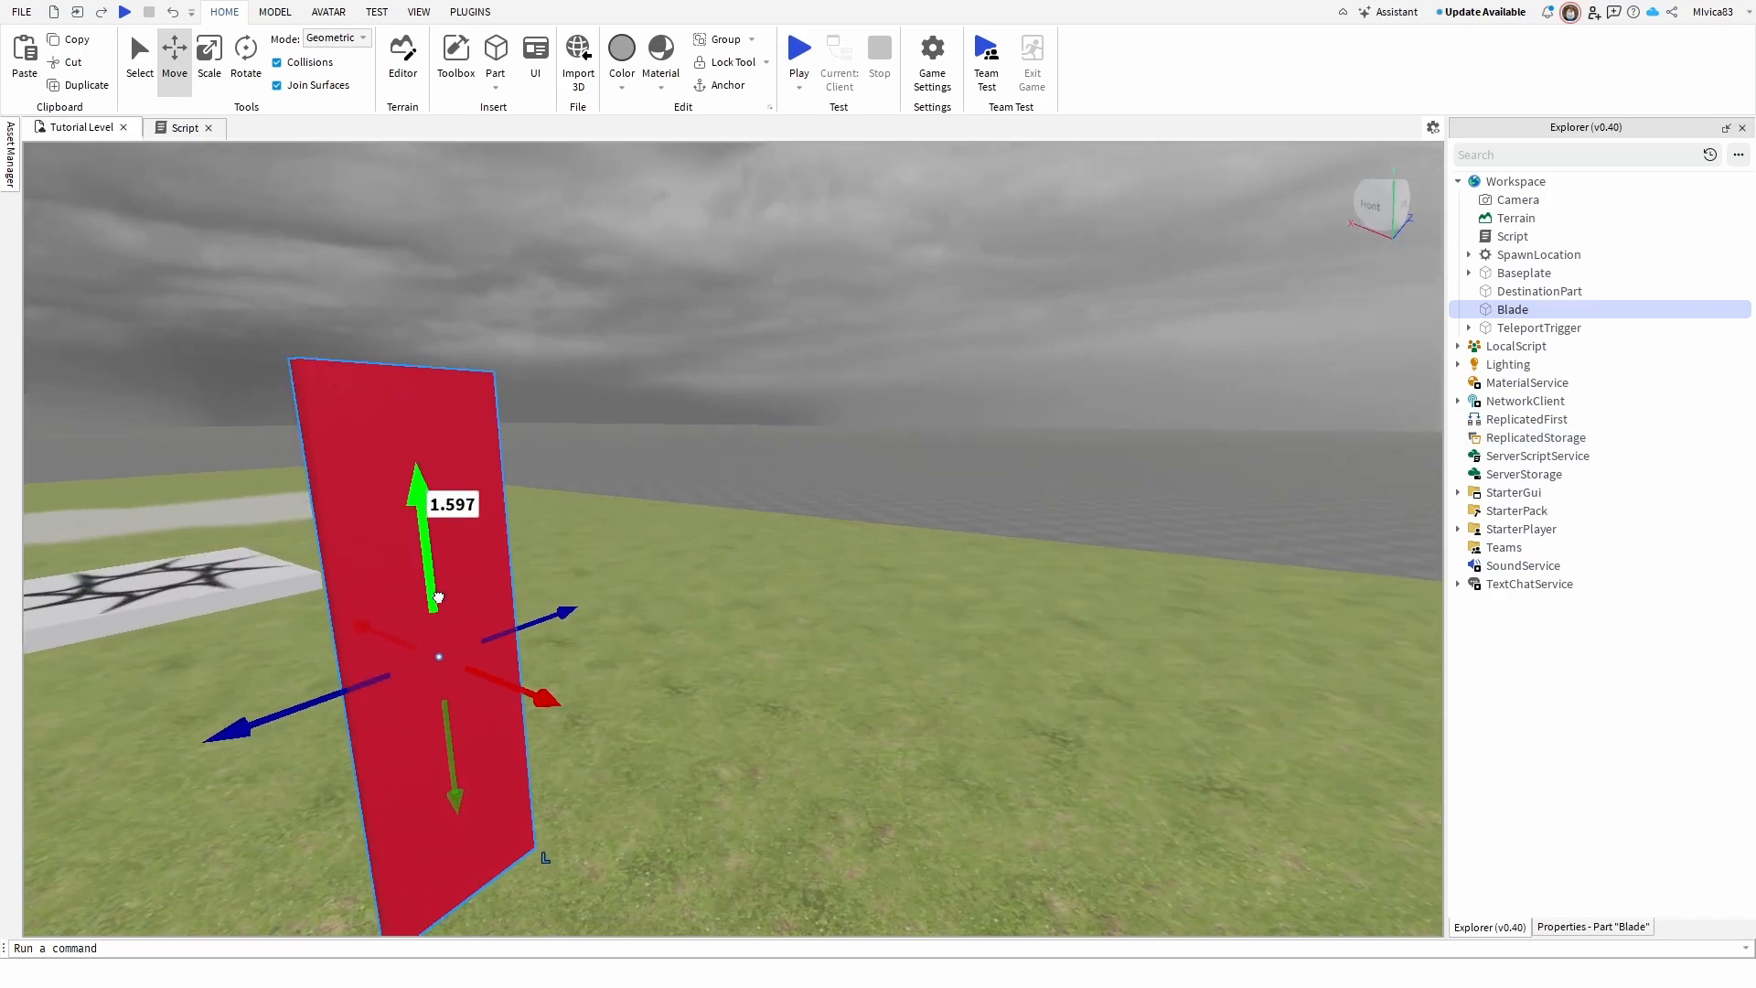
key(ctrl+d)
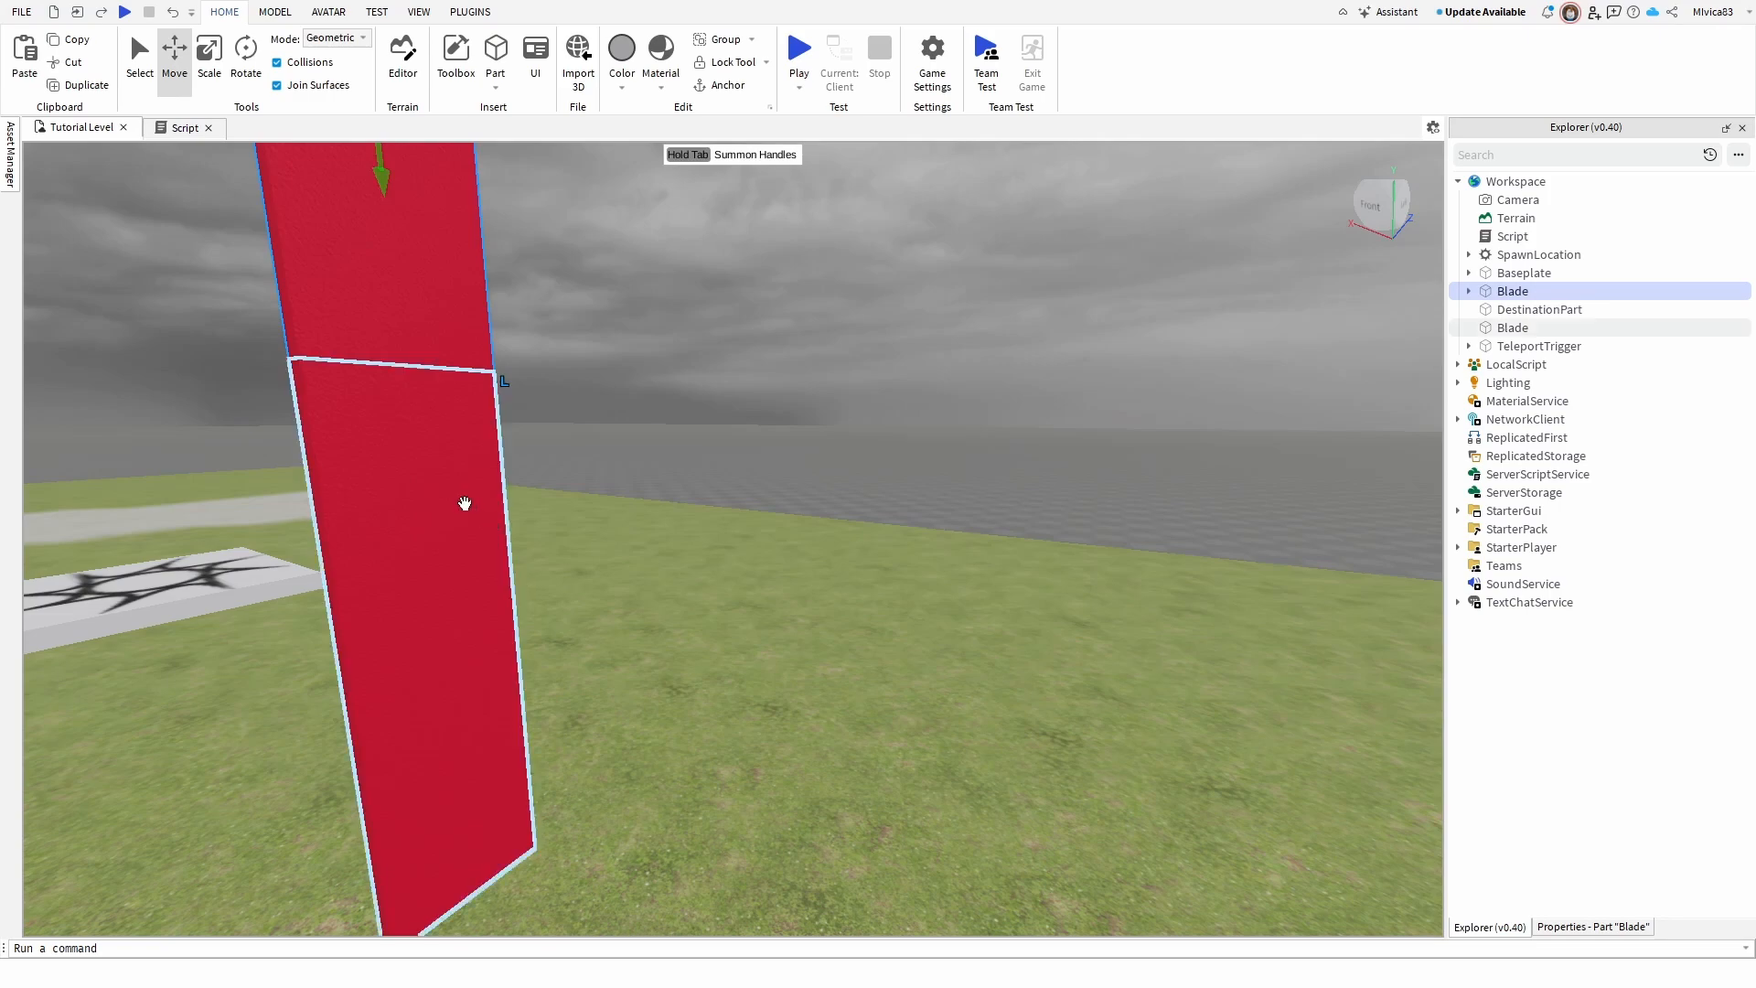
scroll(475, 521, down, 5)
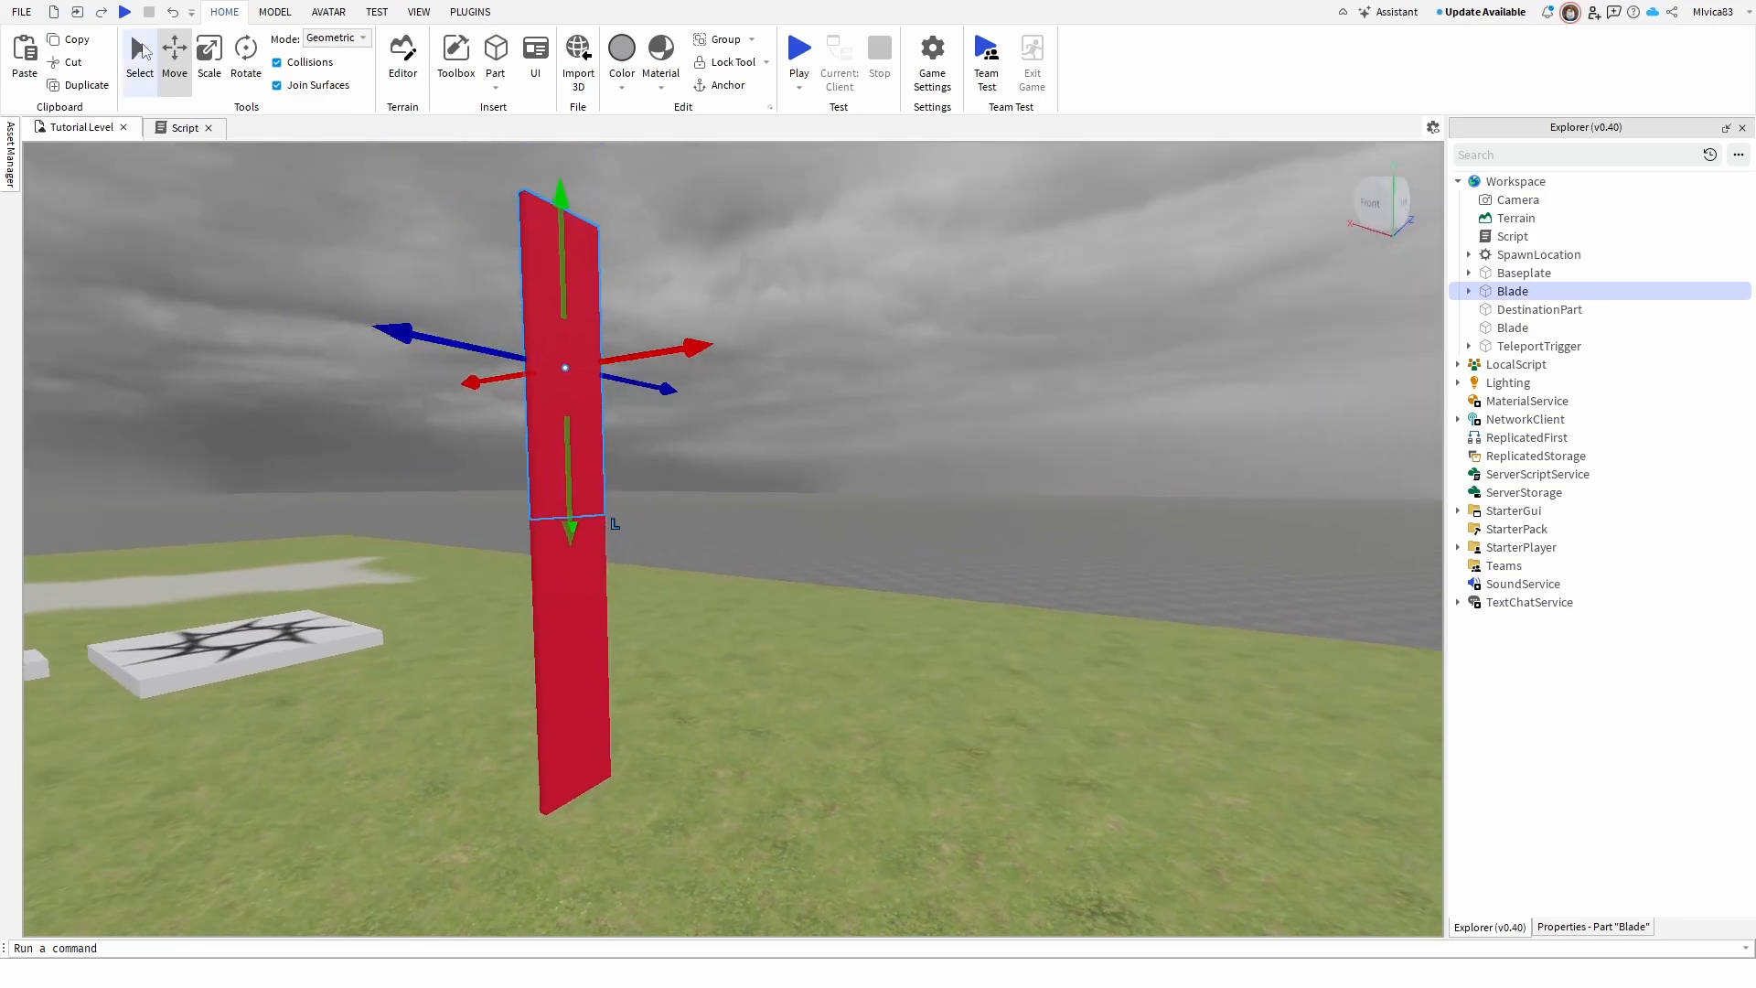
- Scale the duplicated part down into a short, narrow block for the sword's grip
key(ctrl+3)
drag(492, 363, 554, 370)
drag(593, 186, 583, 432)
drag(629, 494, 483, 500)
- Move the small block down about 7.5 studs and align it against the middle of the blade's lower edge
key(ctrl+2)
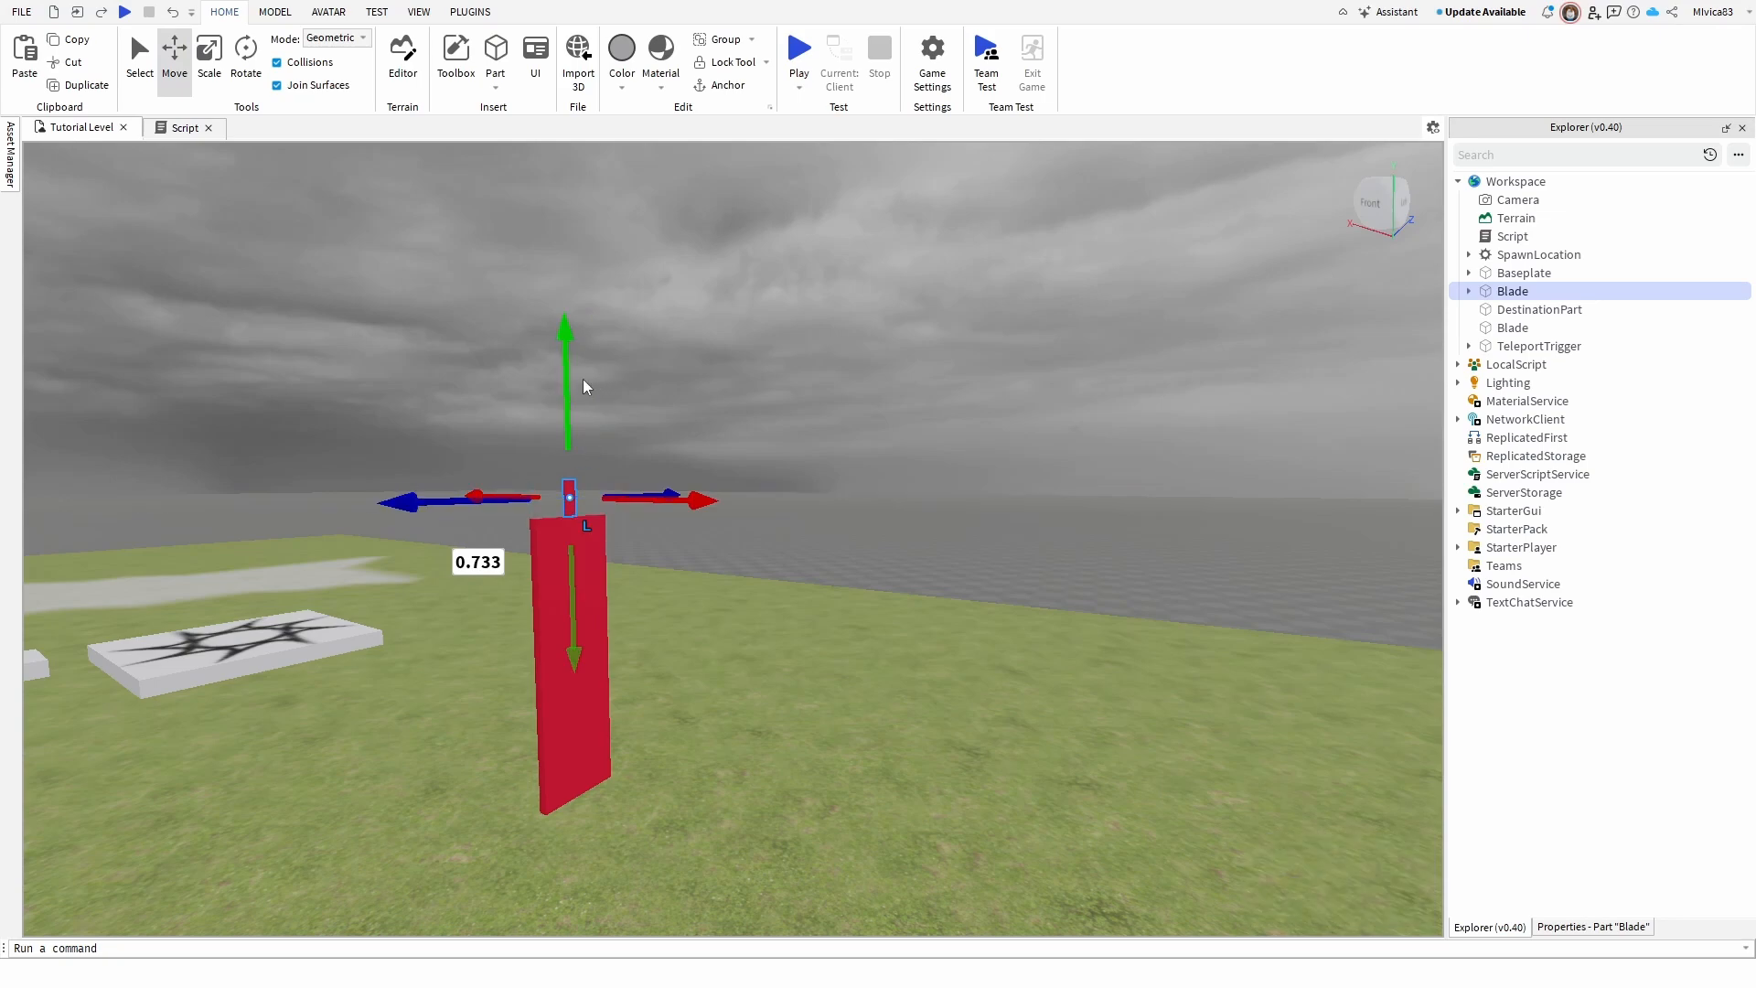
drag(555, 382, 575, 699)
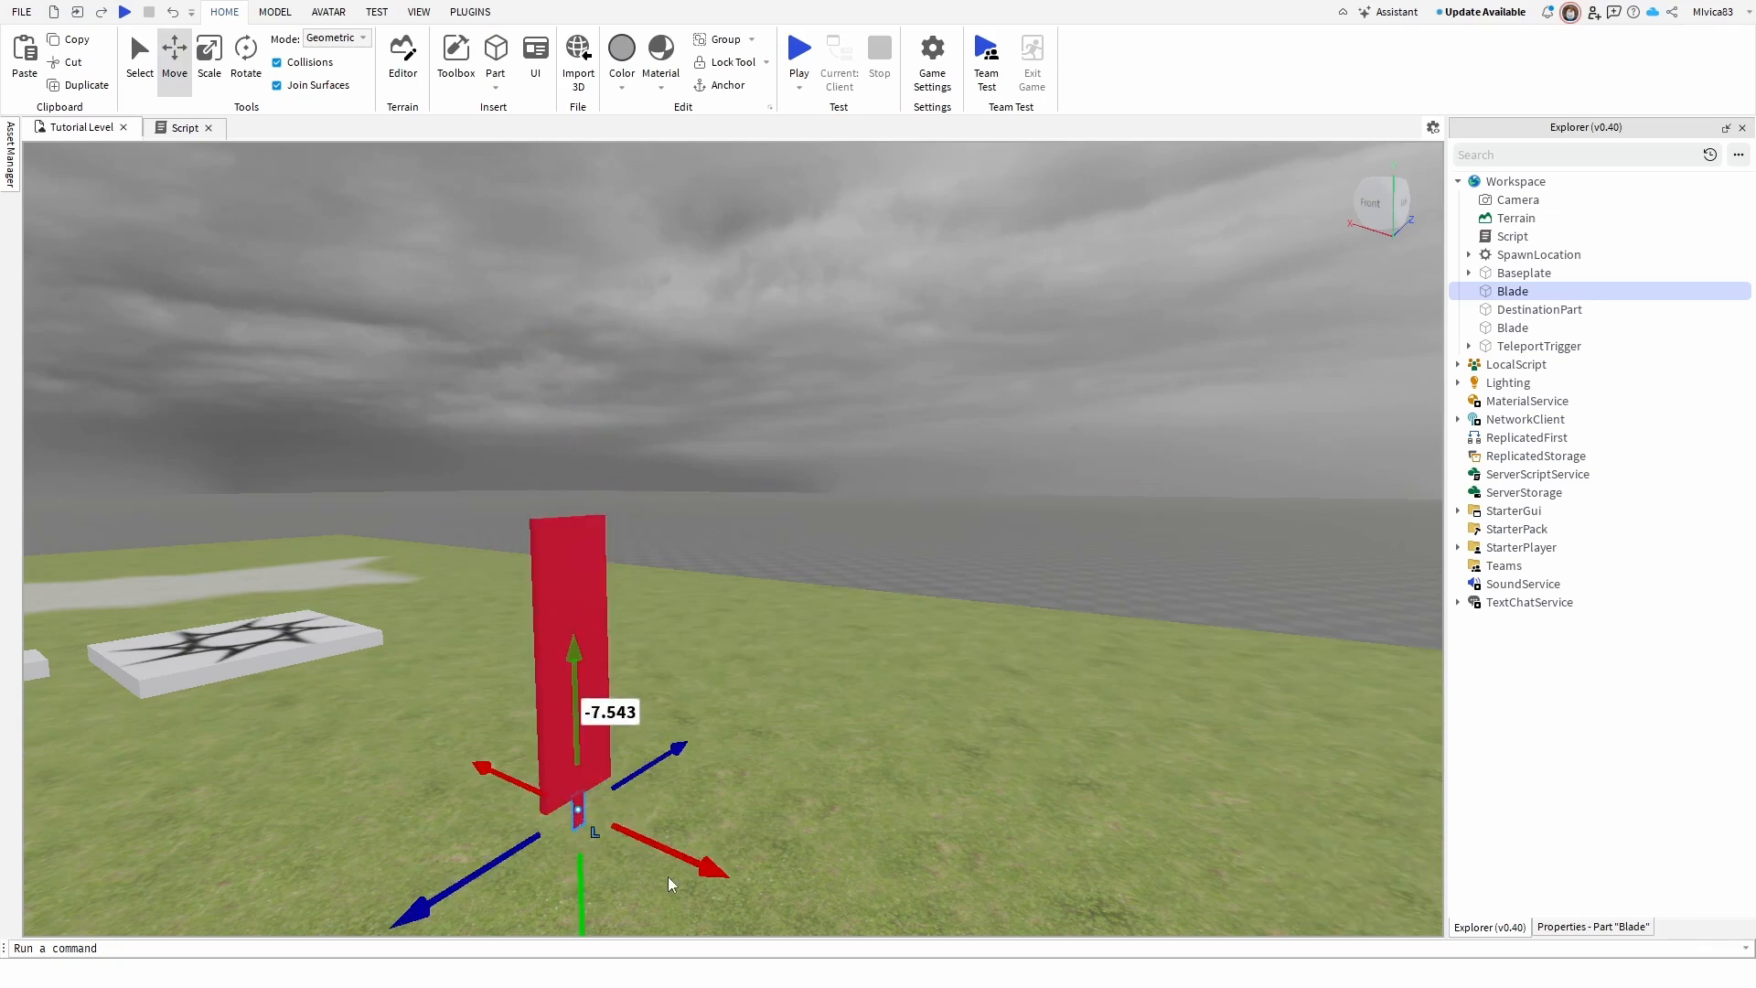
key(e)
right_drag(667, 876, 668, 876)
key(w)
key(q)
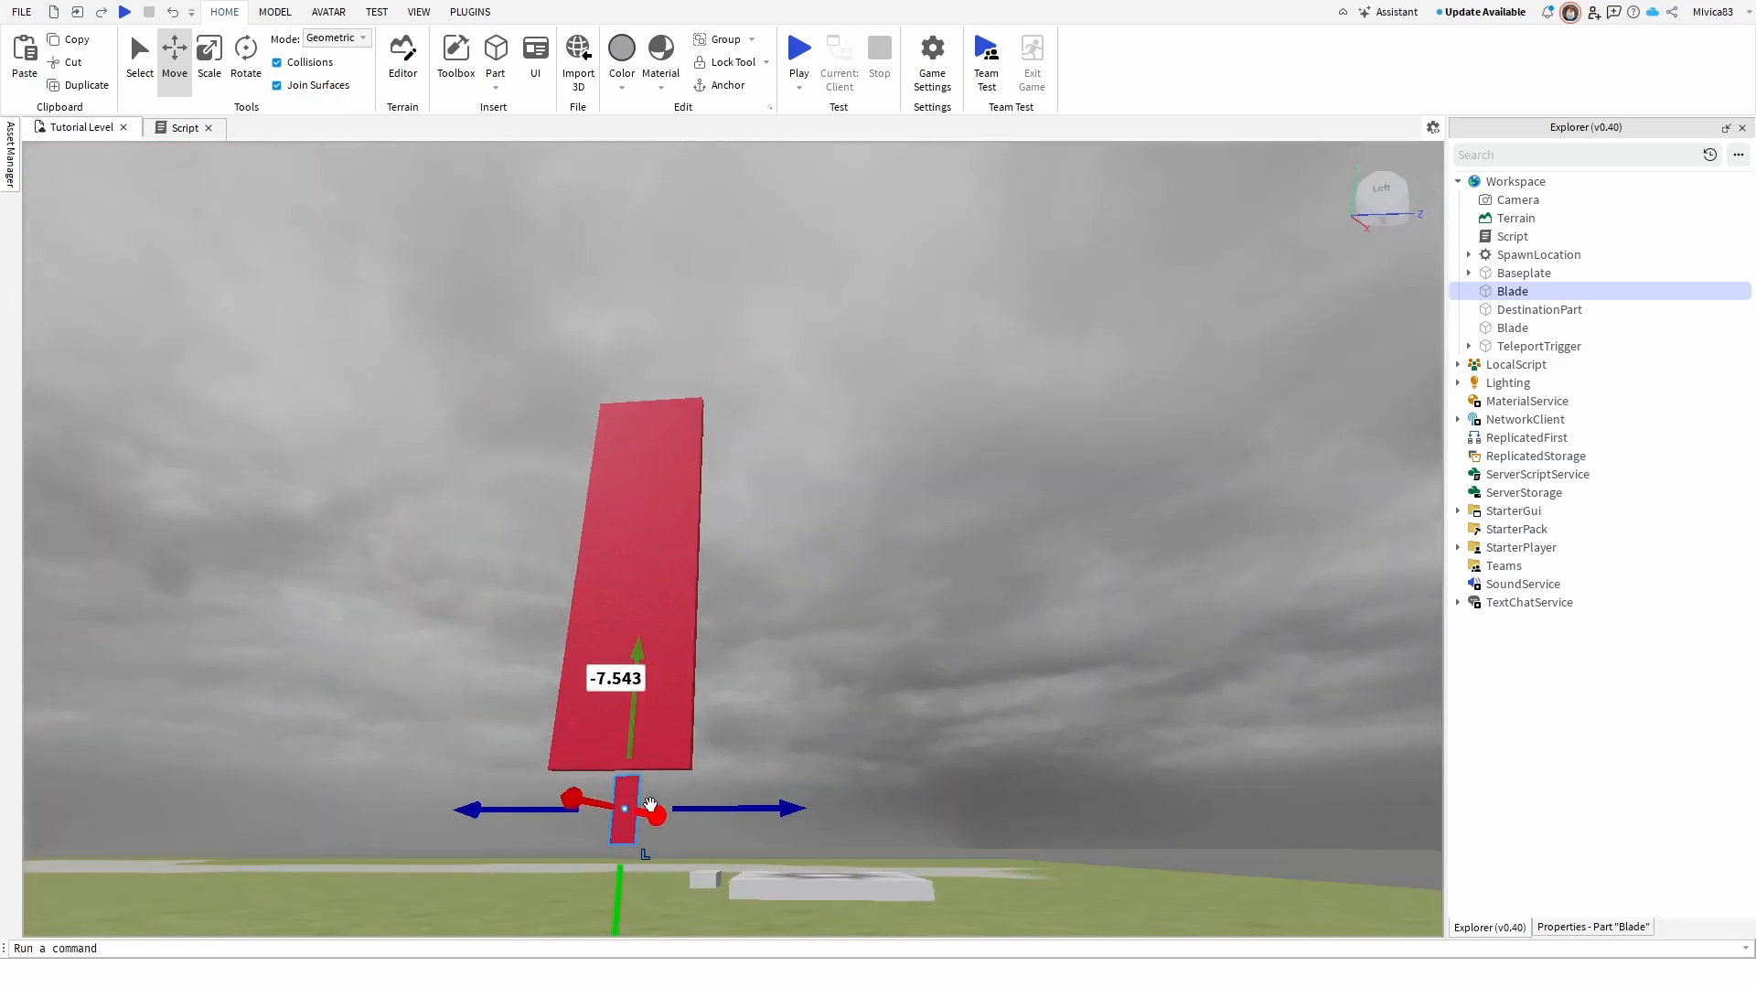
drag(638, 702, 643, 694)
drag(745, 807, 735, 807)
click(888, 693)
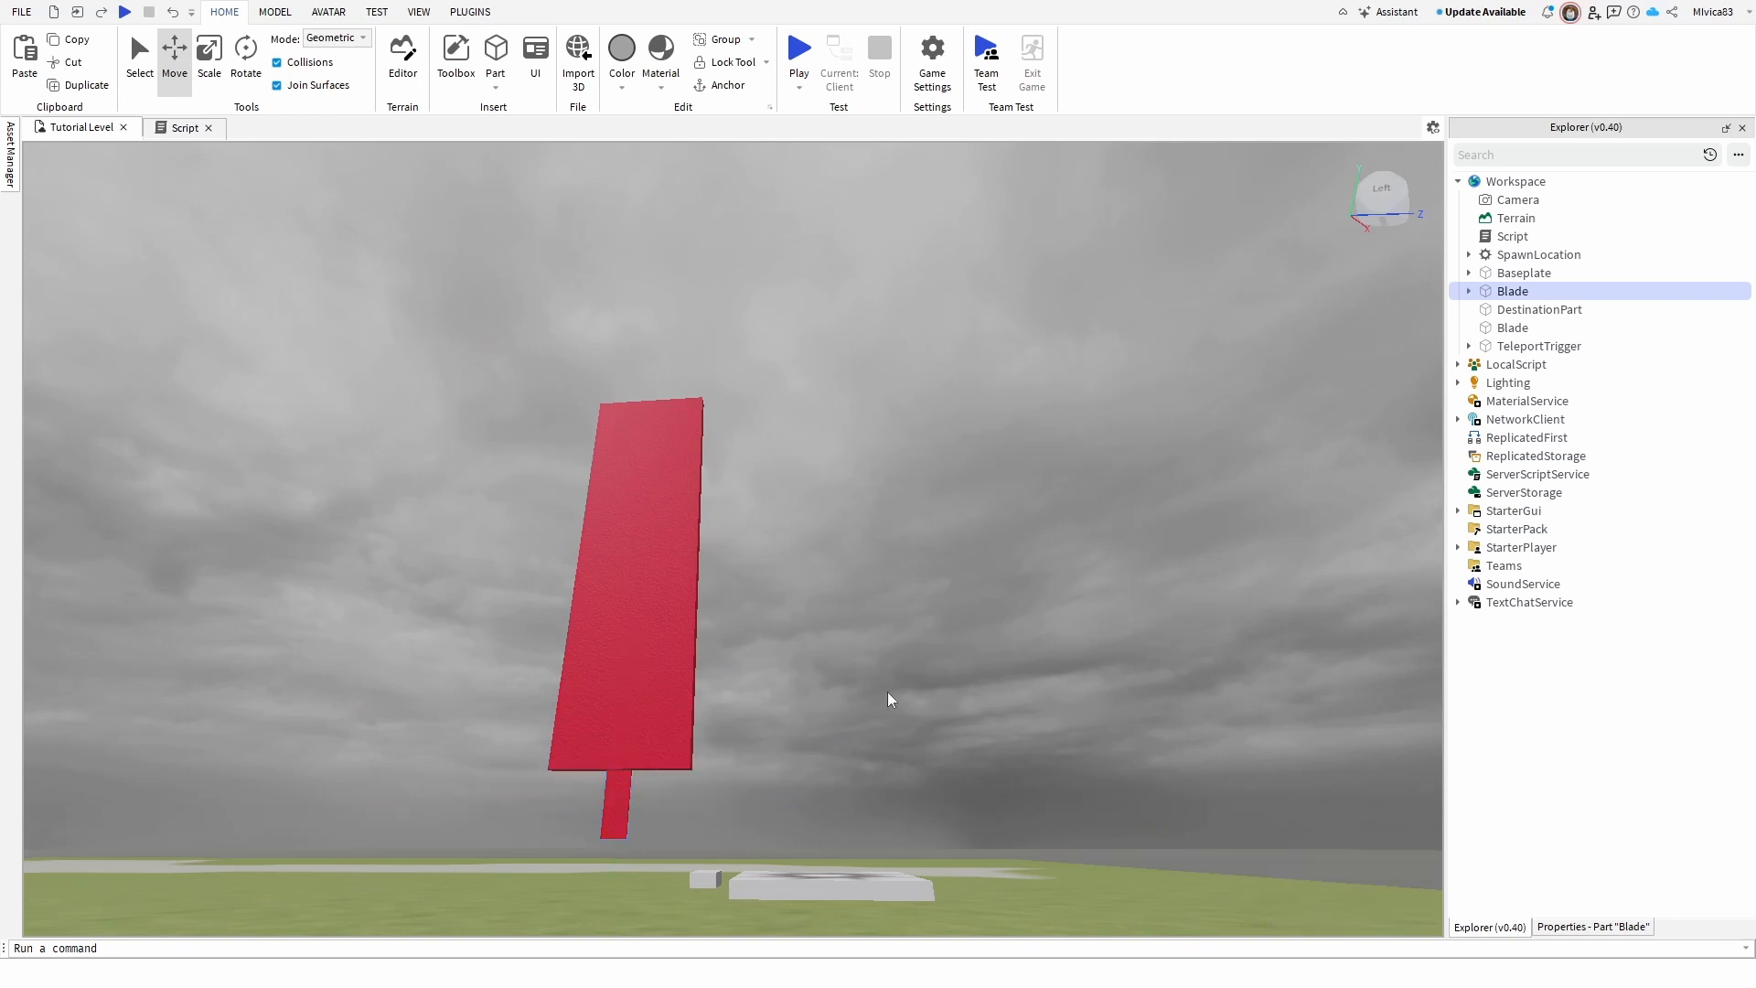
right_drag(887, 691, 886, 702)
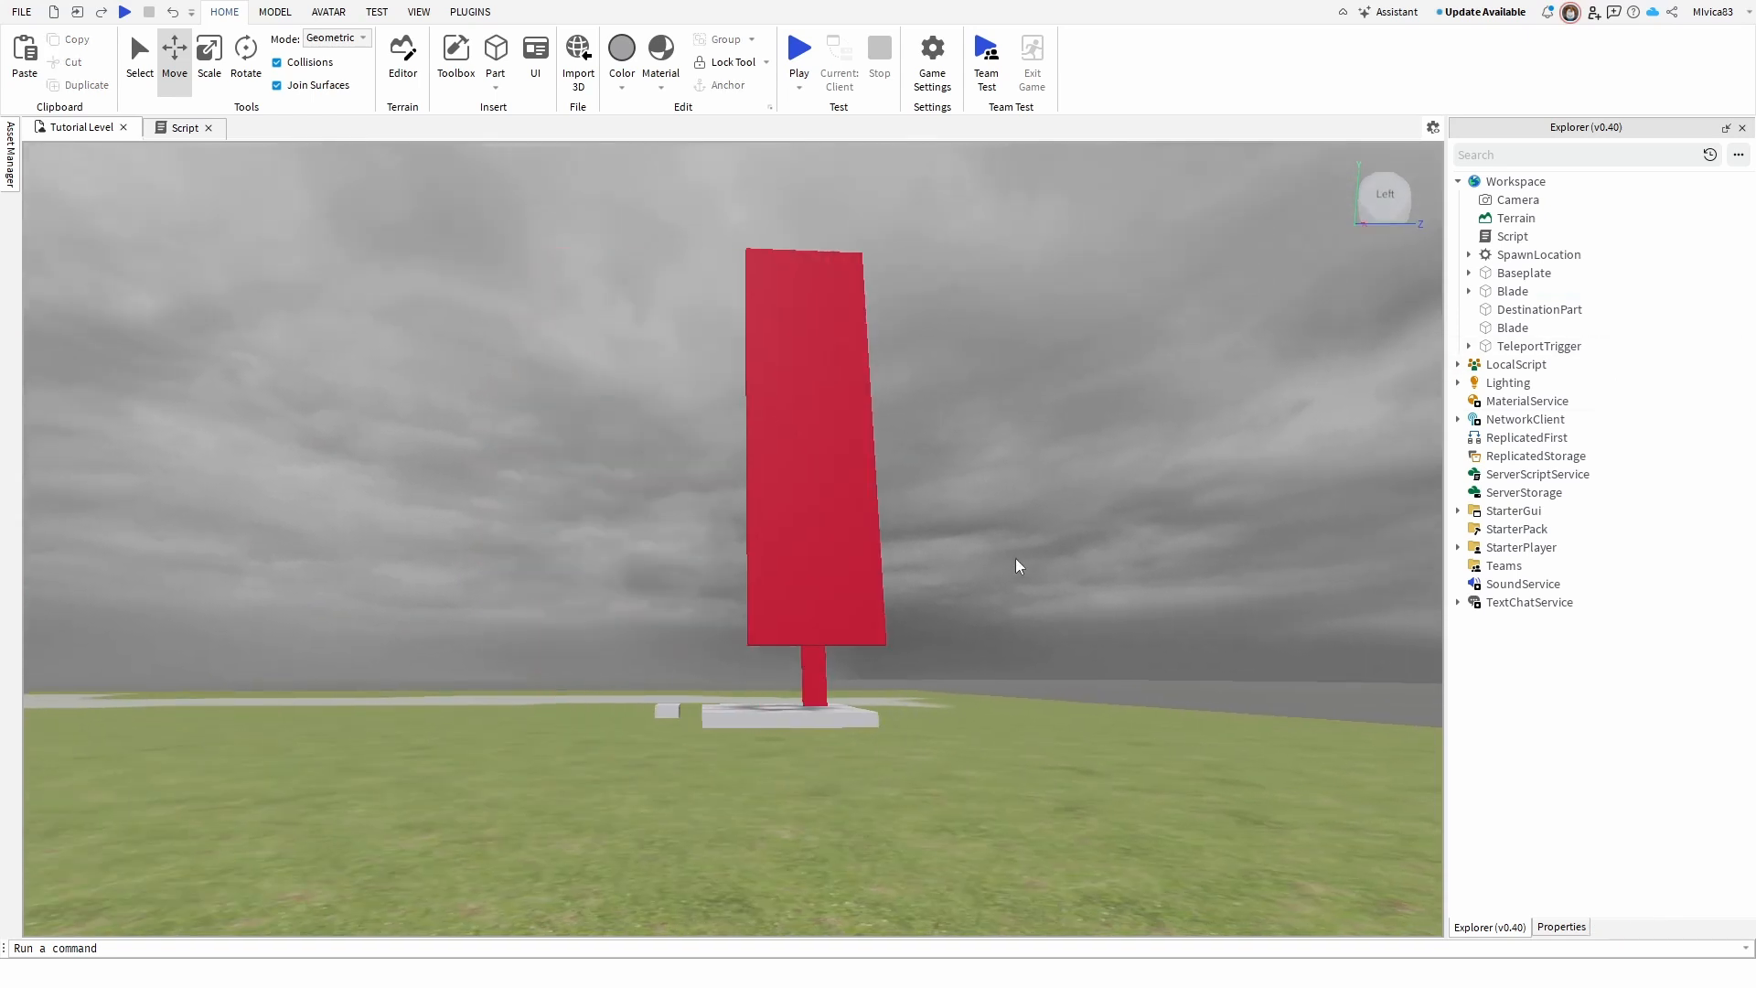
- Rename the small block under the blade as Handle
click(1512, 291)
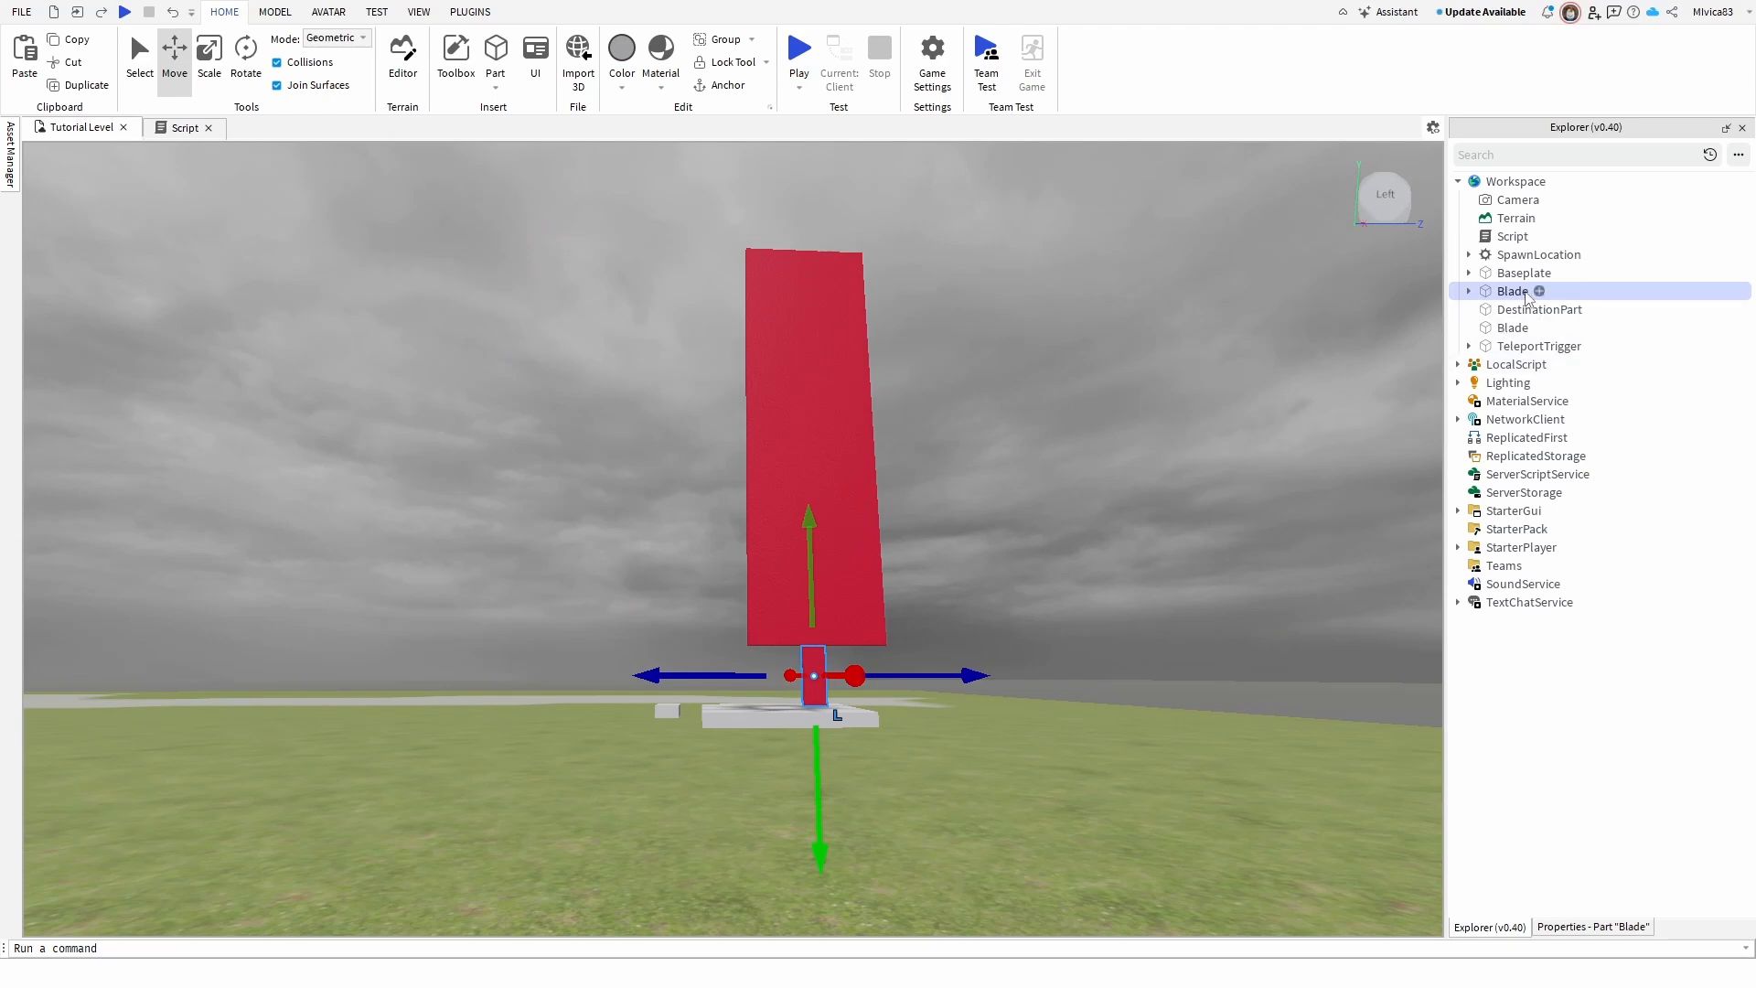
click(1556, 927)
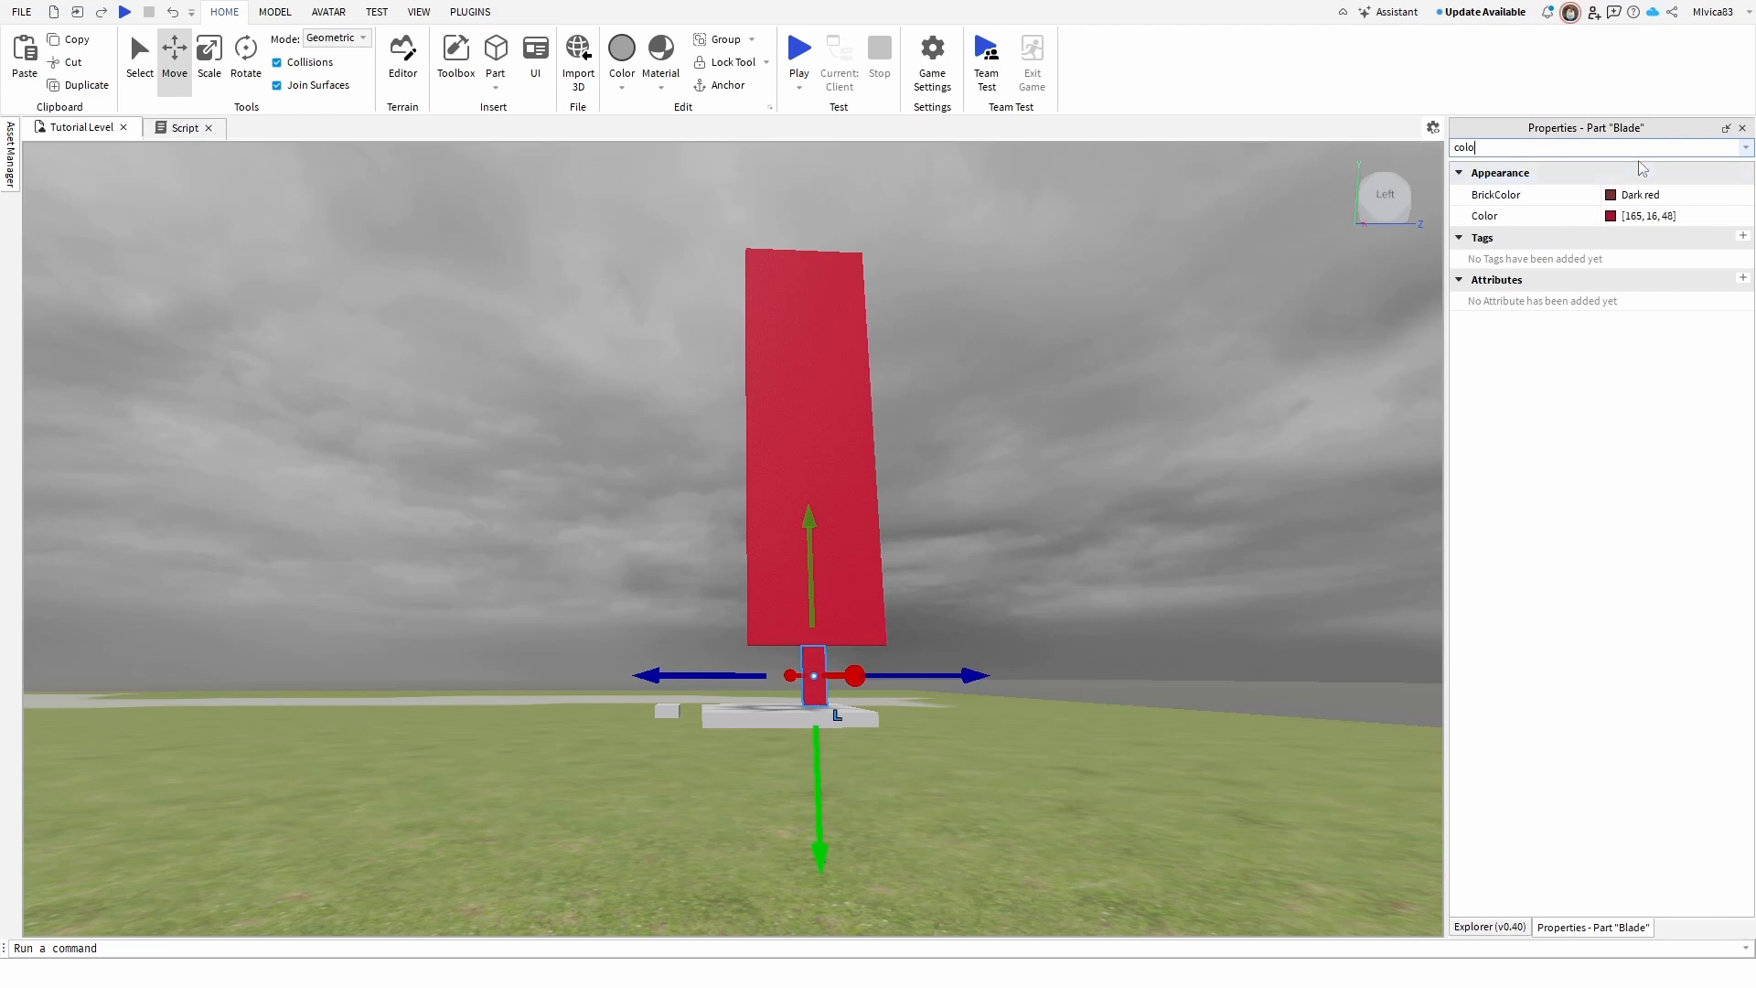
text(nam)
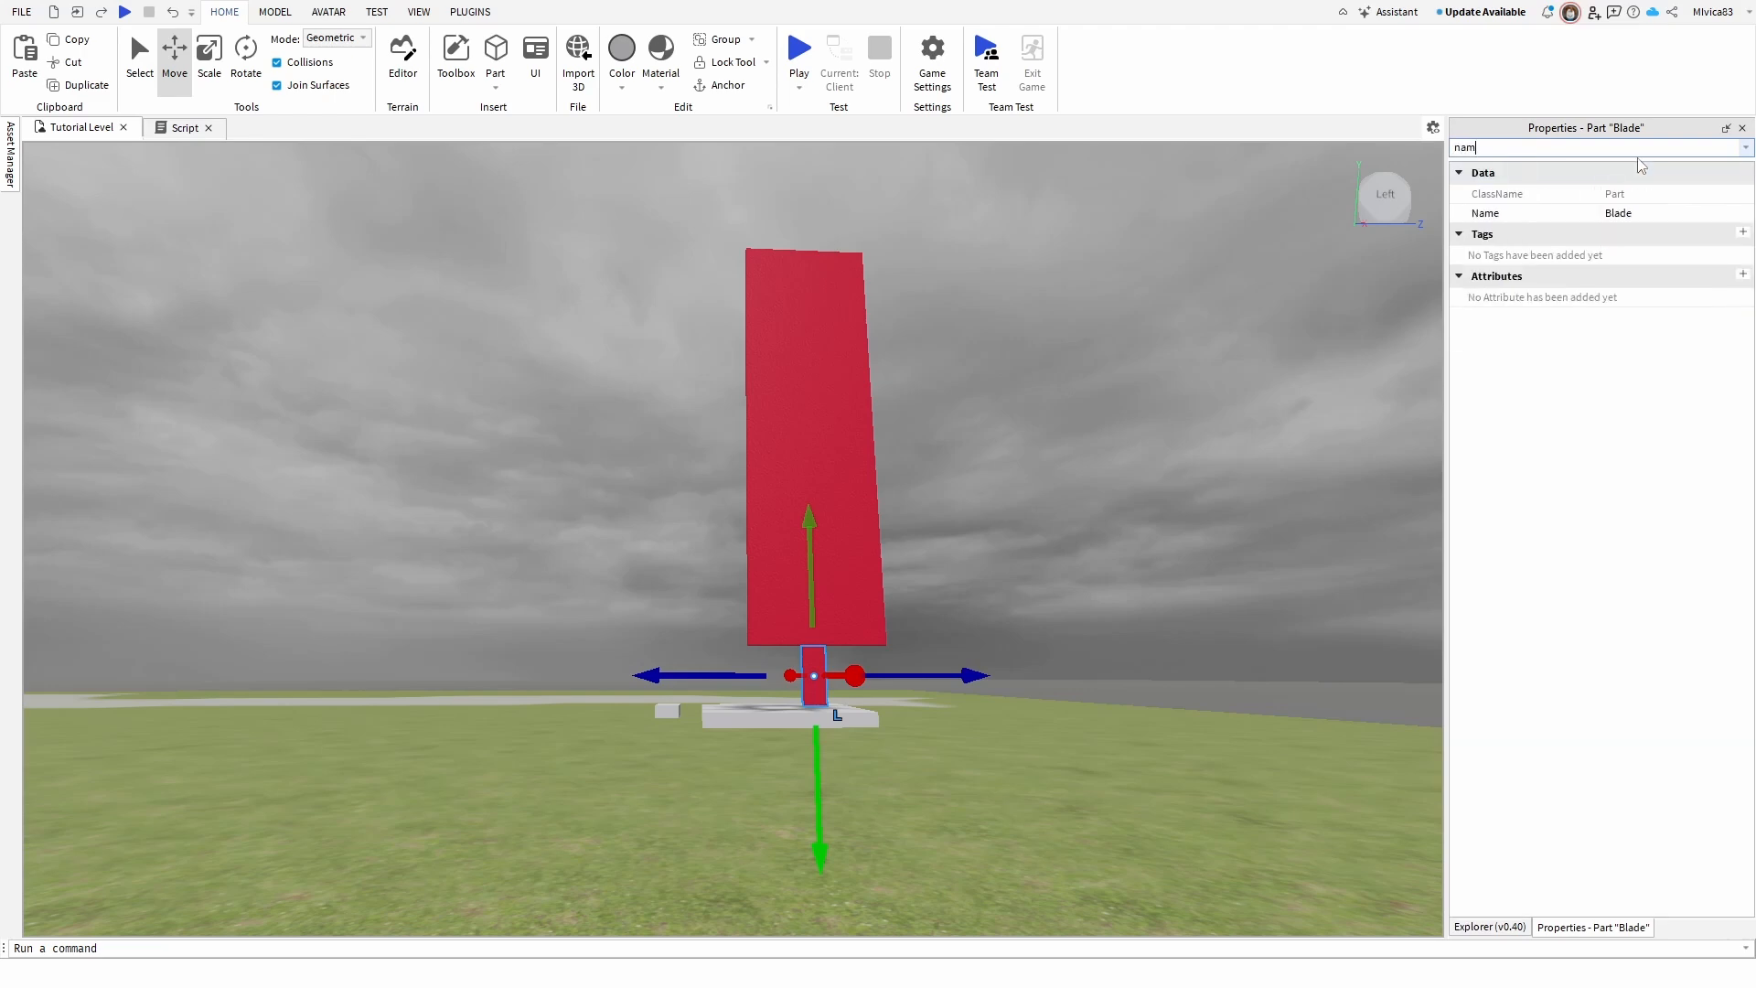
double_click(1652, 207)
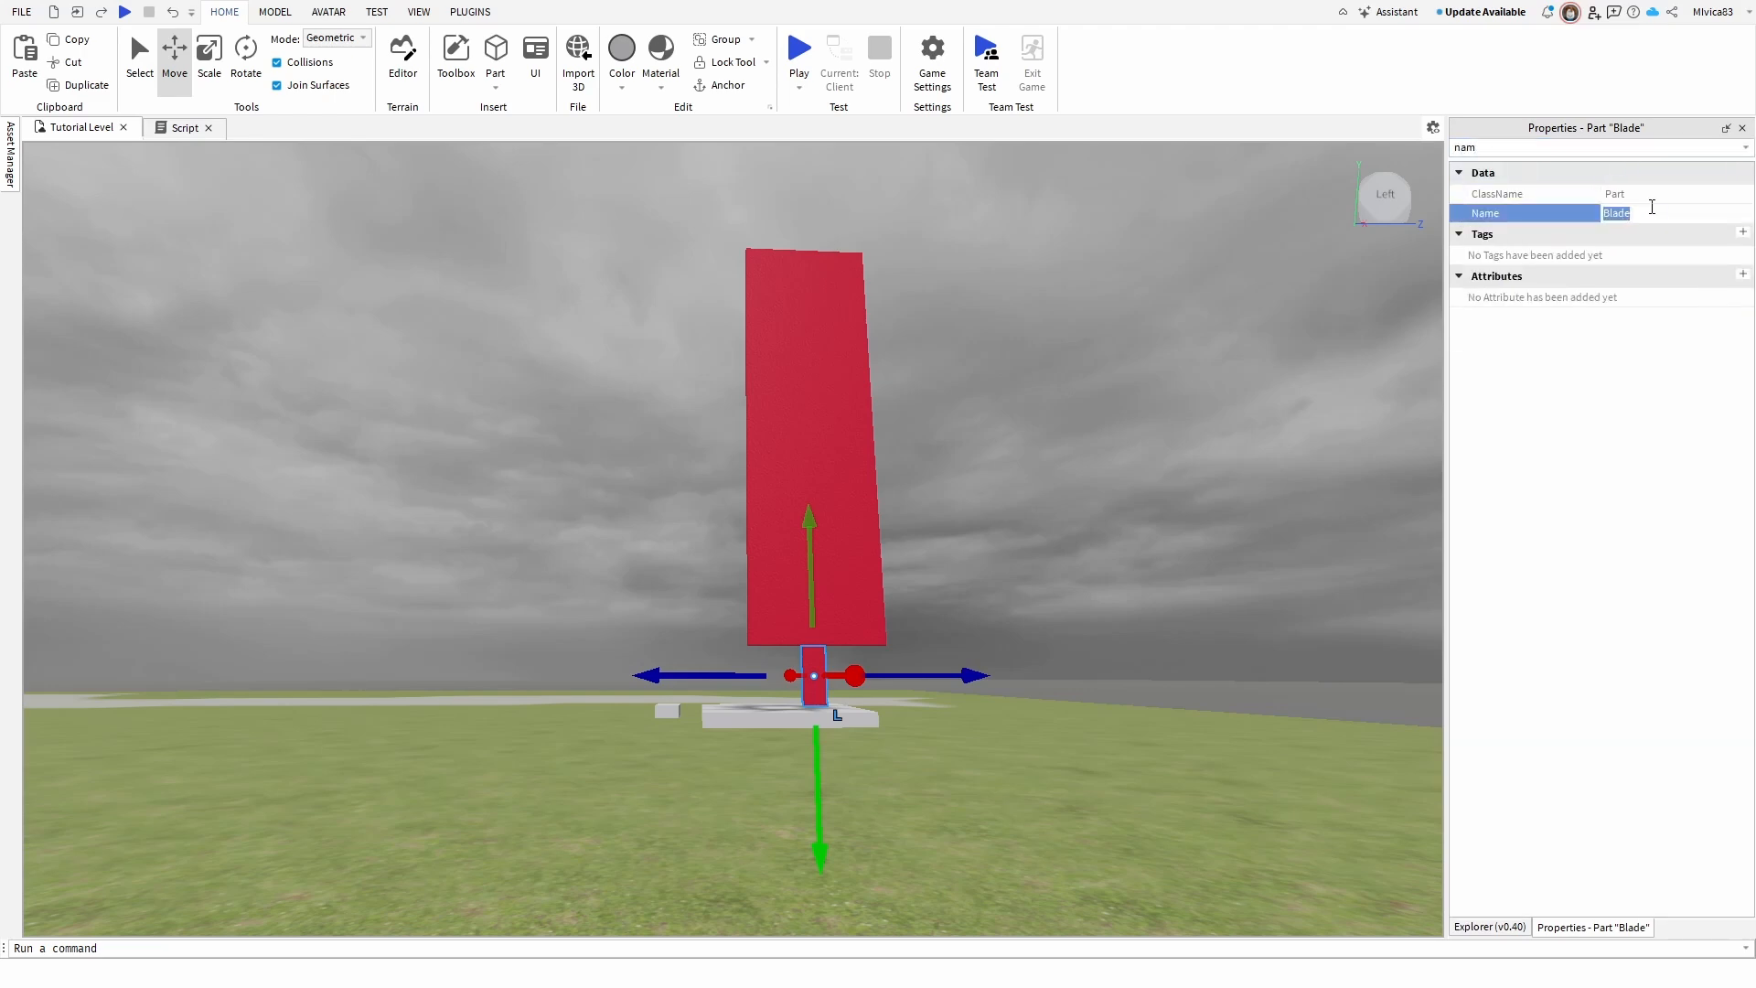
key(Return)
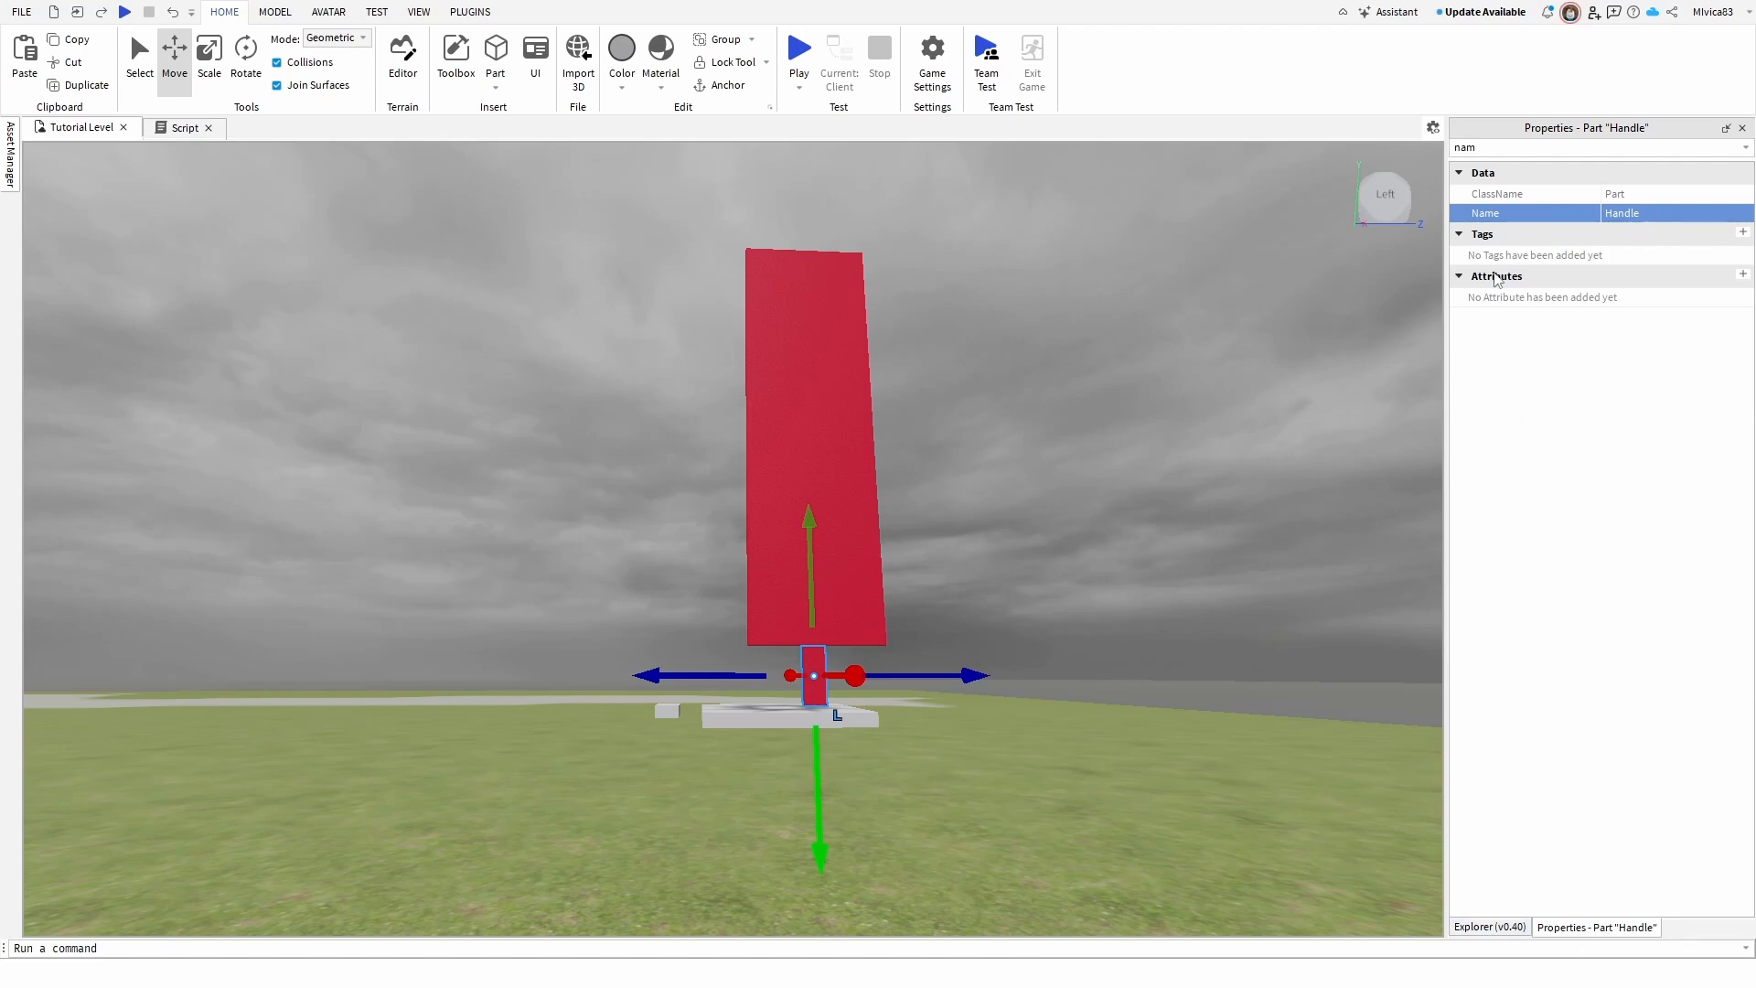
- Find the Handle part's Transparency property and set it to 0.55
click(1493, 928)
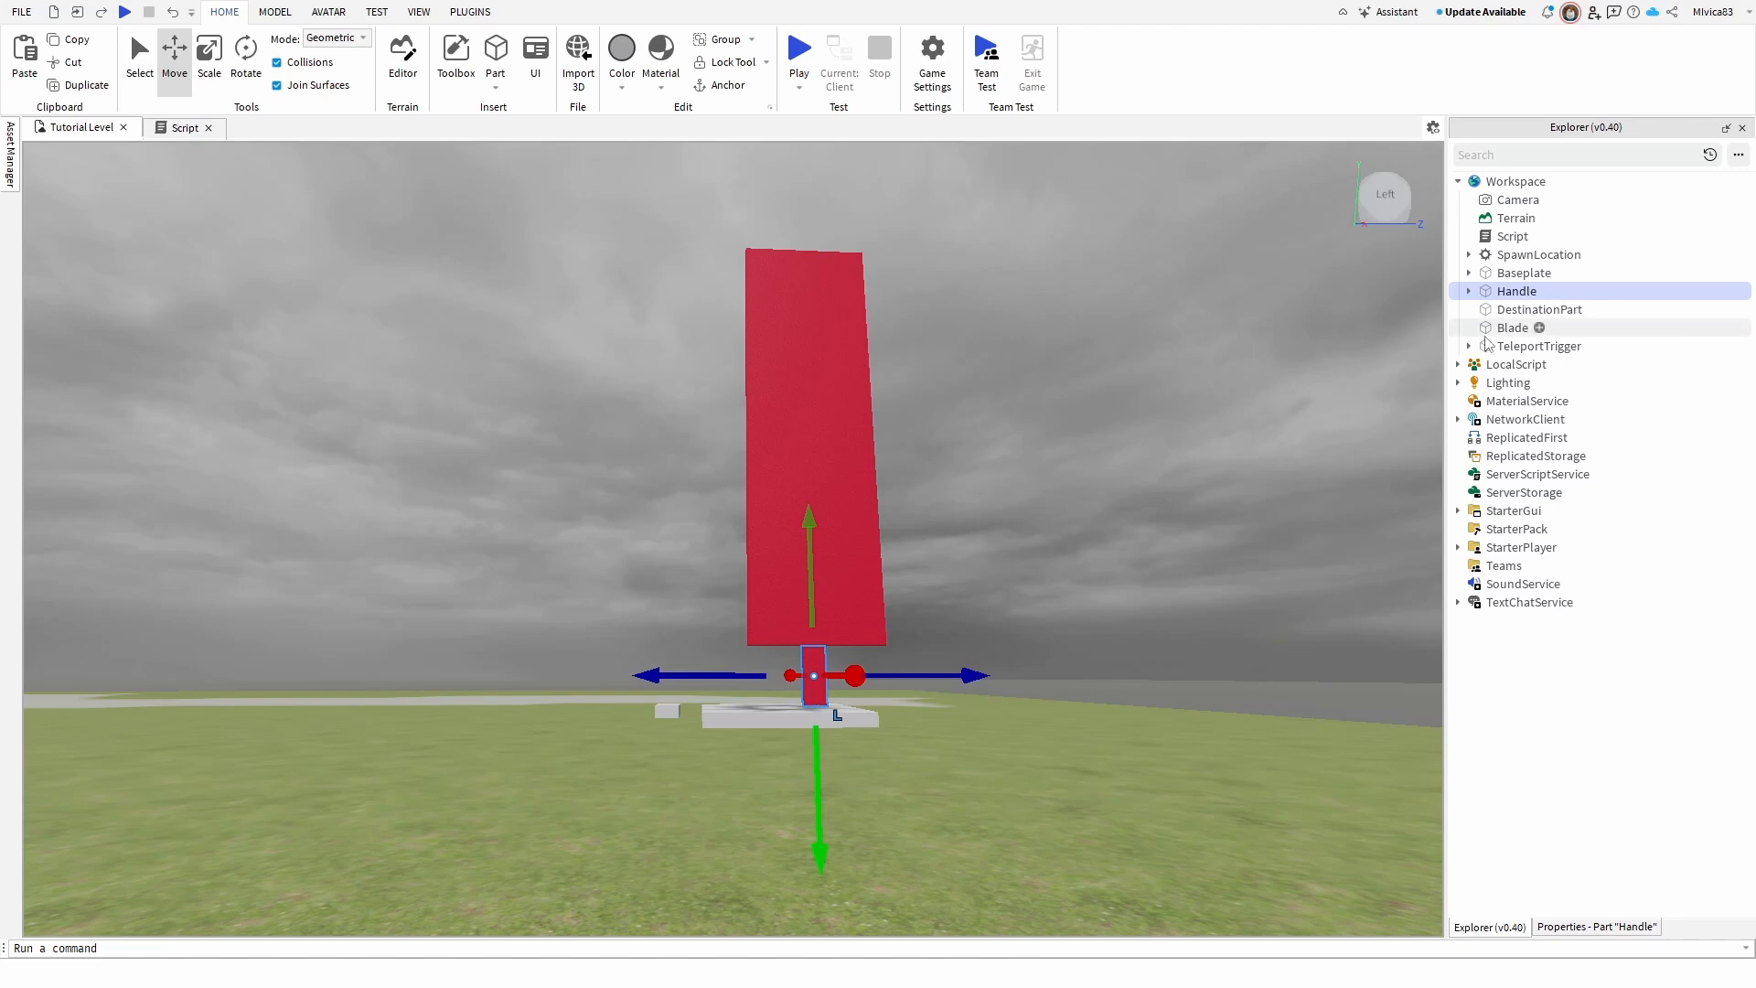
click(1517, 292)
click(1644, 552)
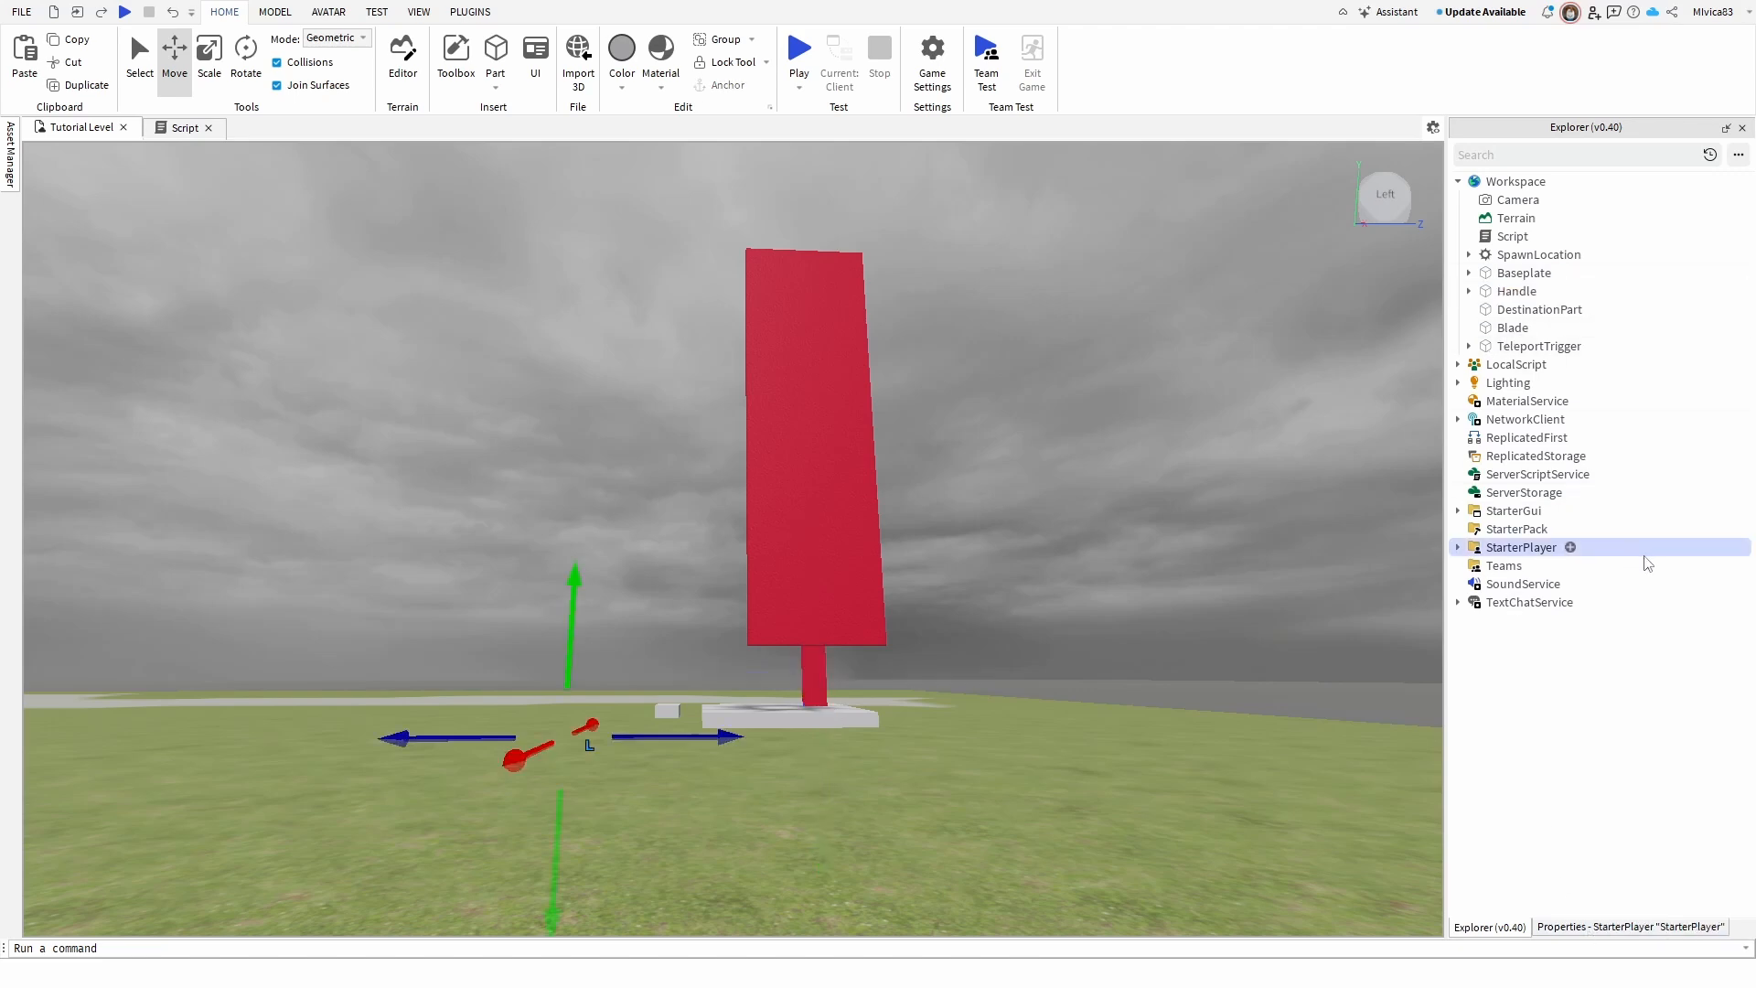
click(1528, 295)
click(1619, 929)
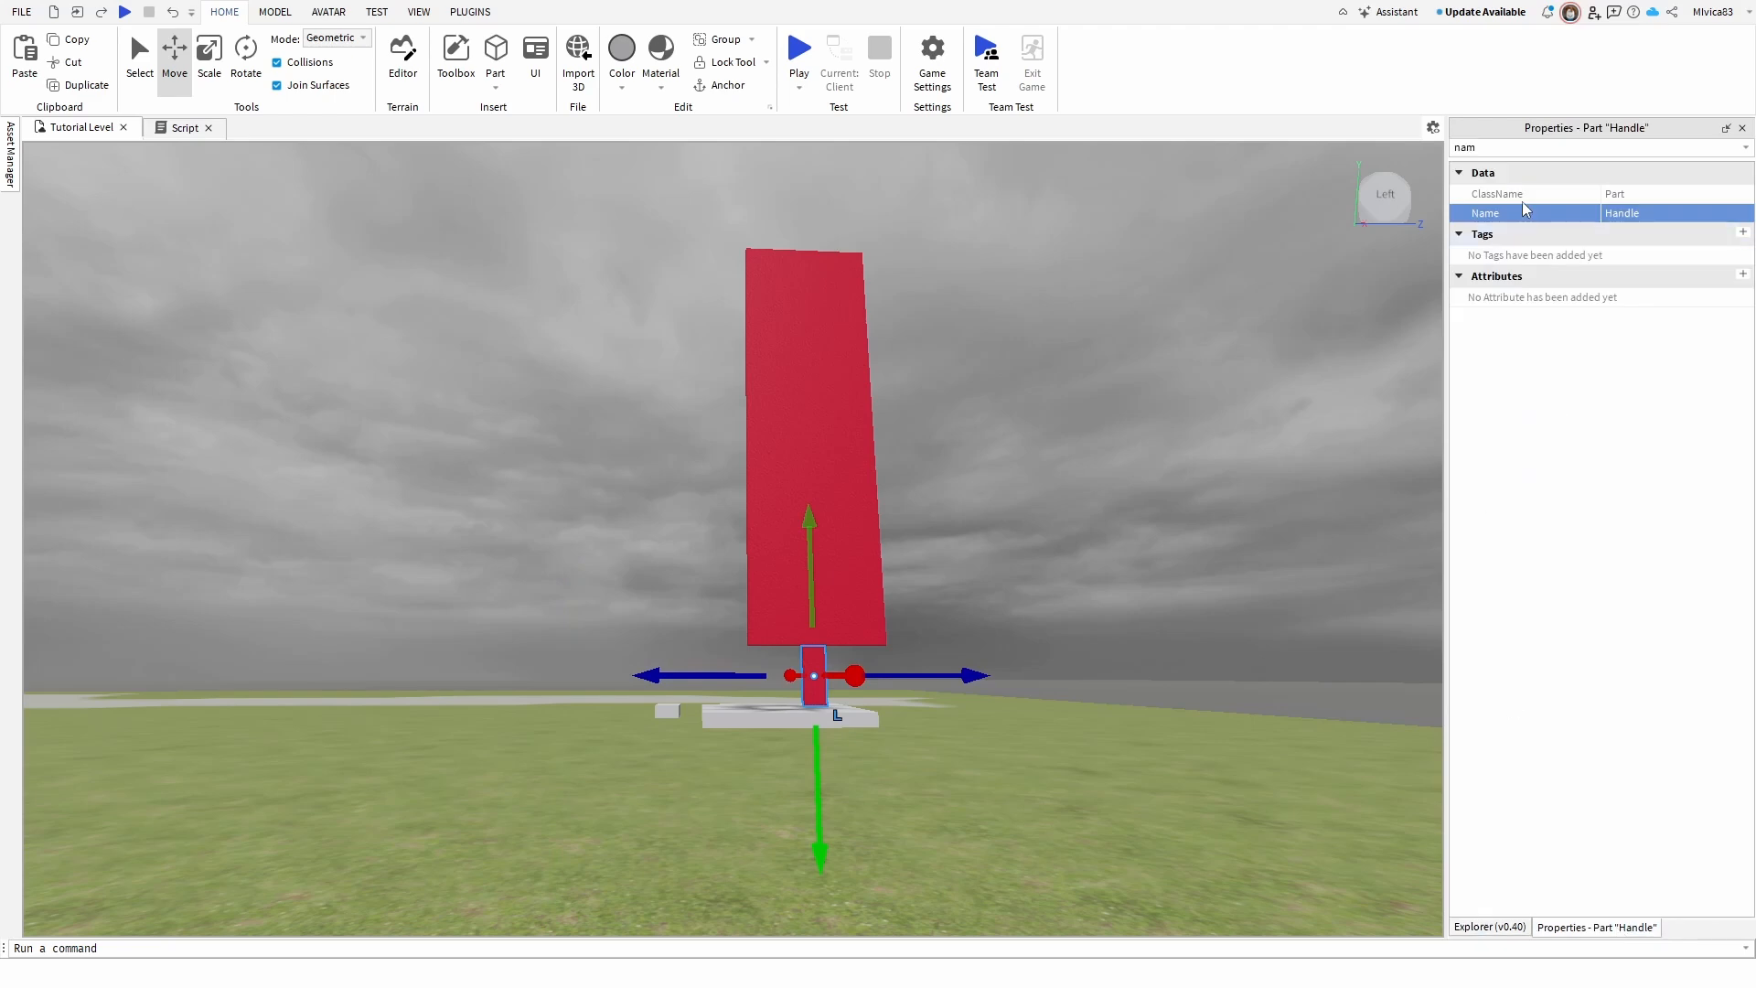
text(opa)
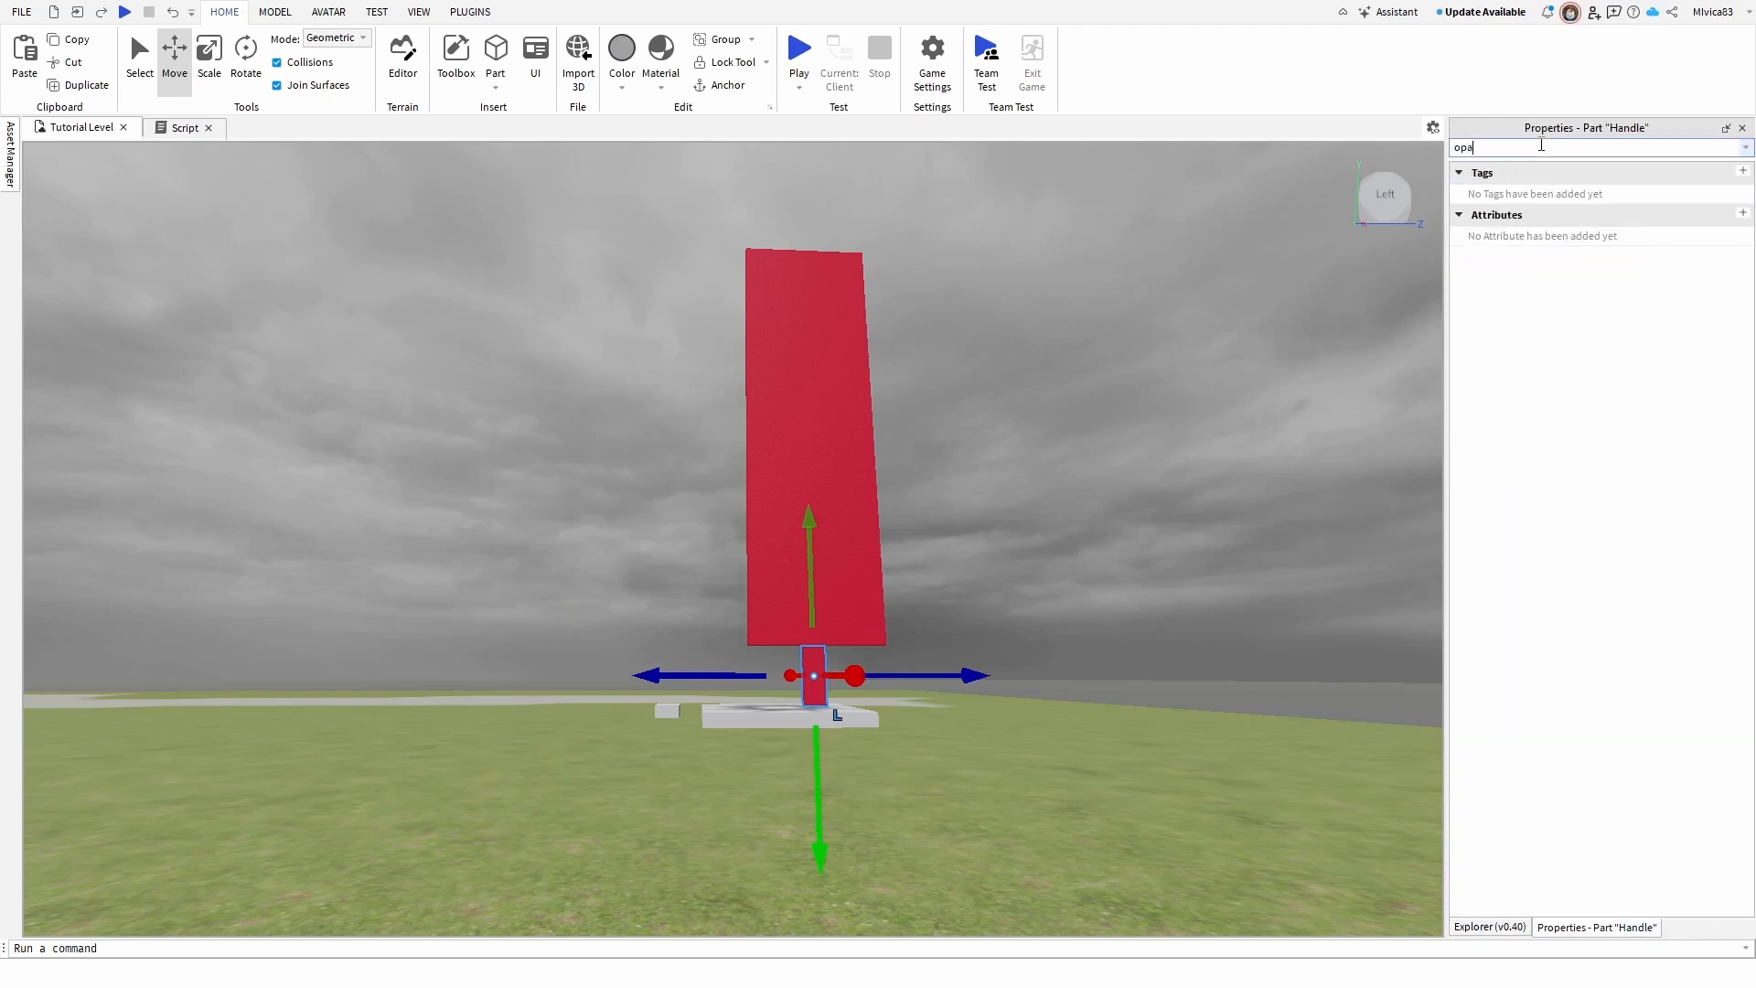
text(tra)
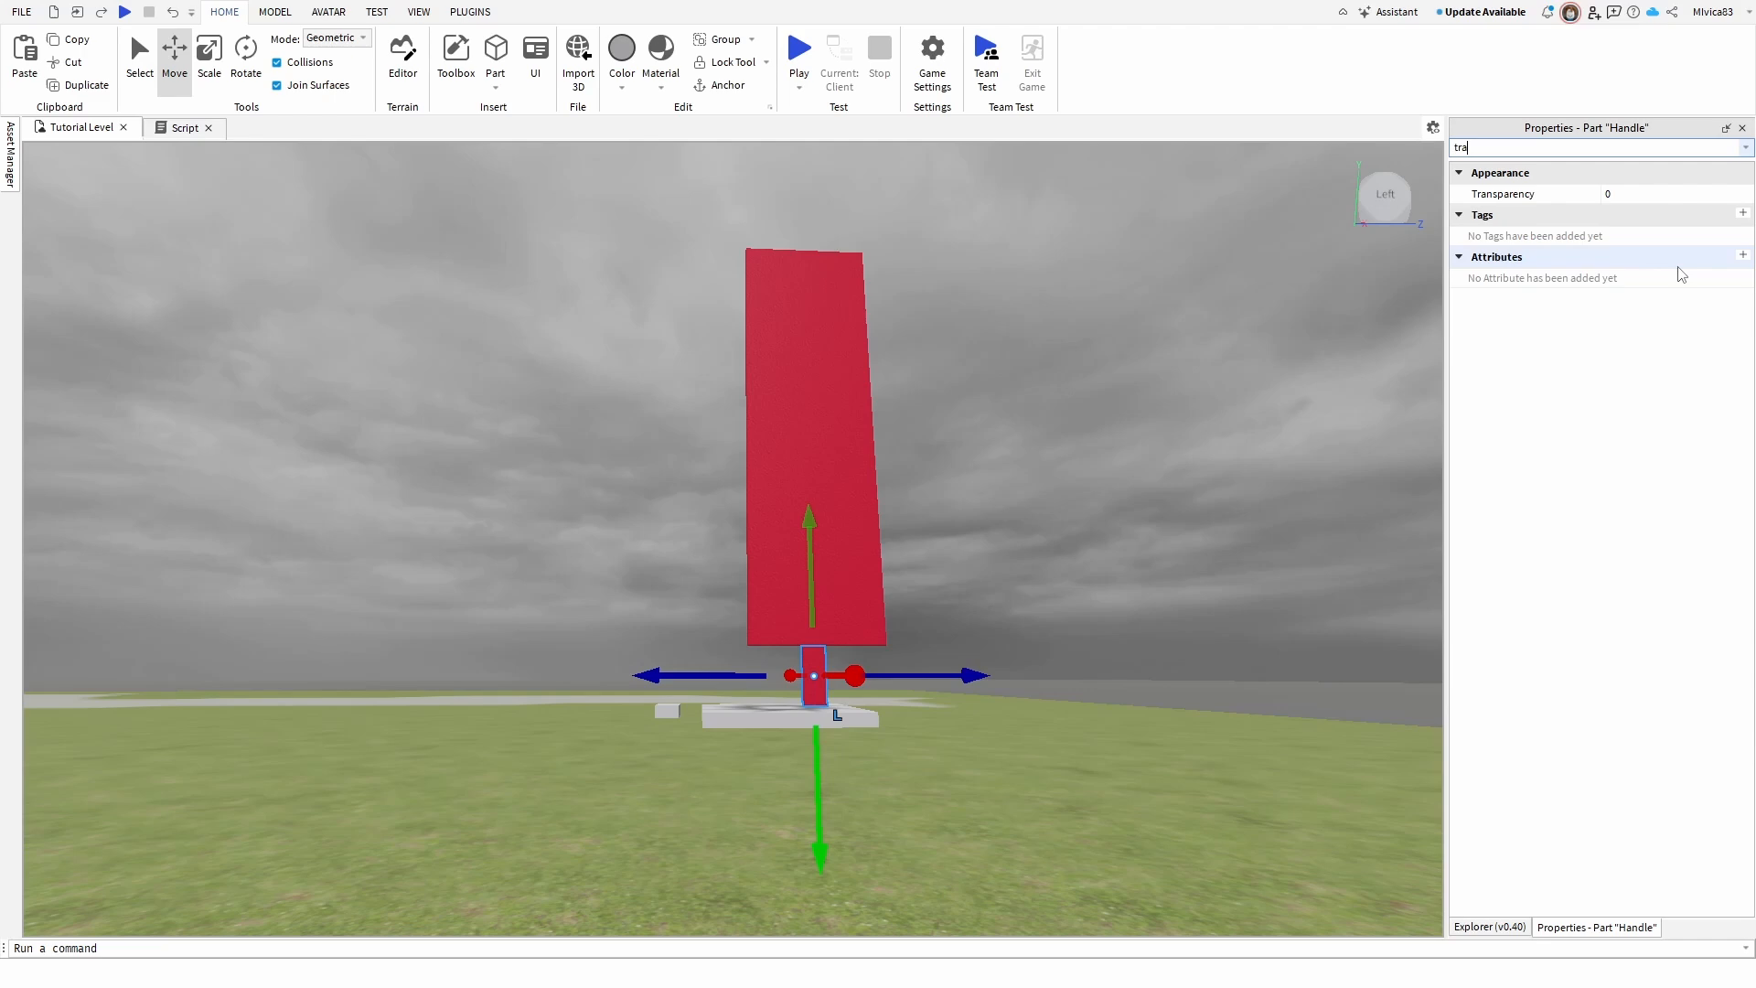
click(1648, 195)
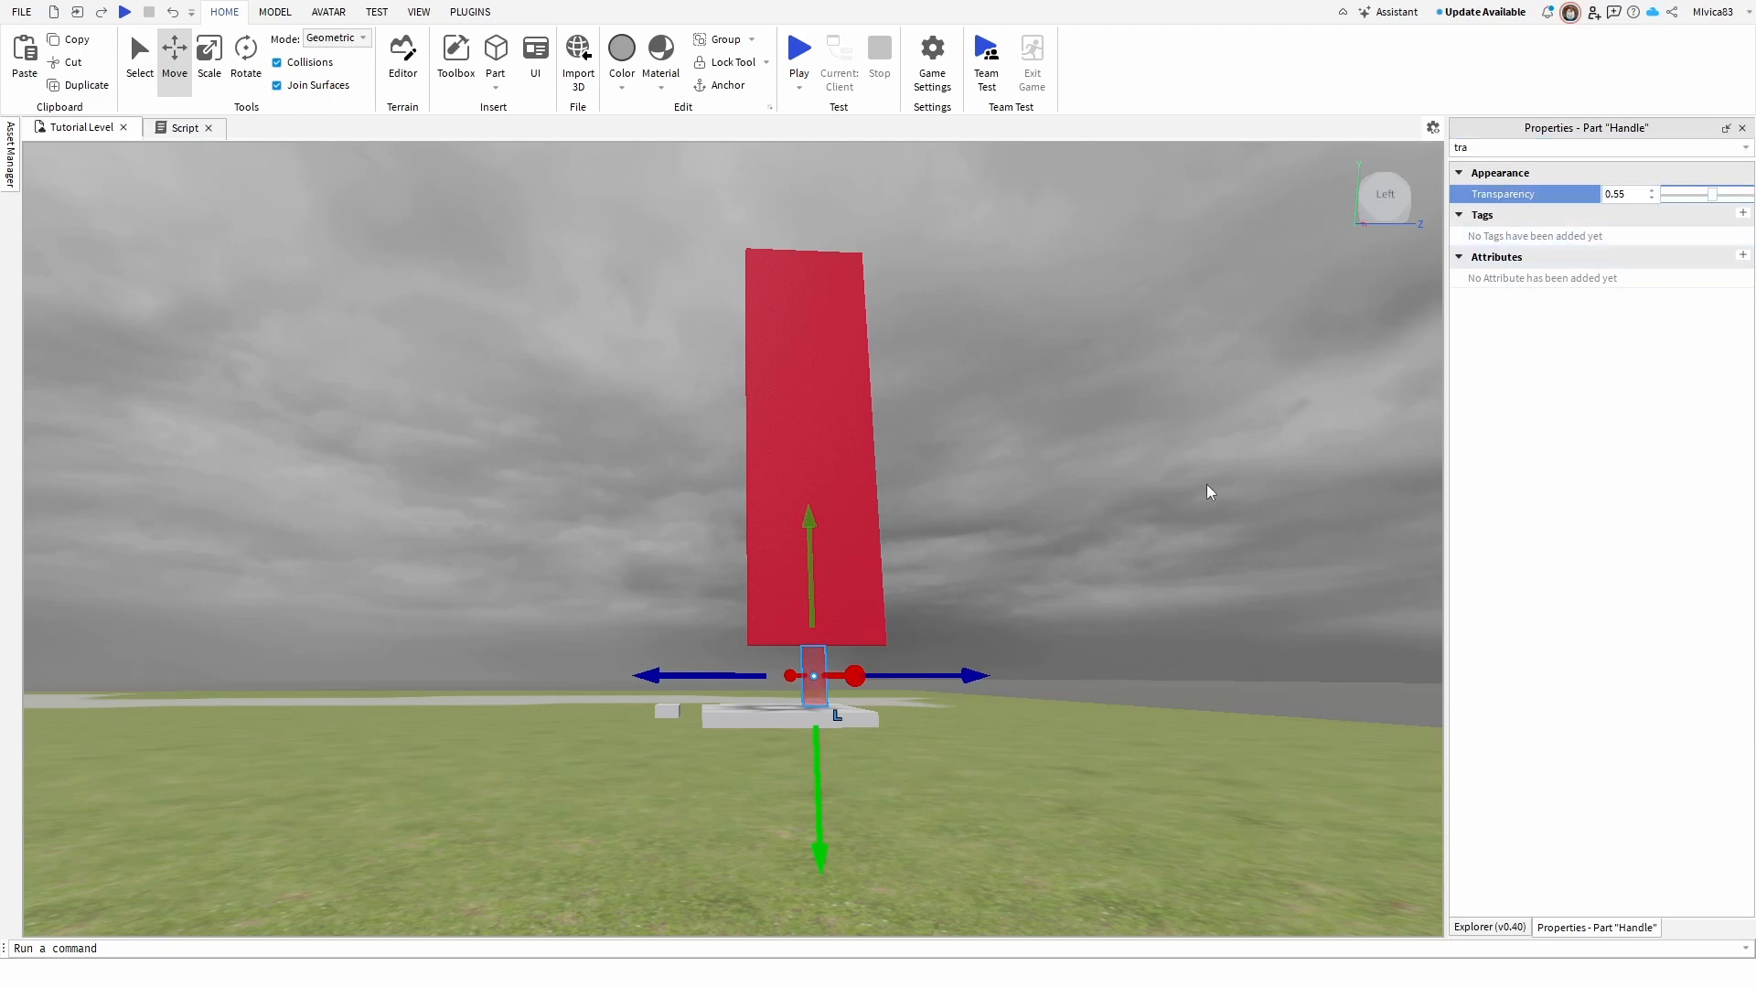
click(1596, 323)
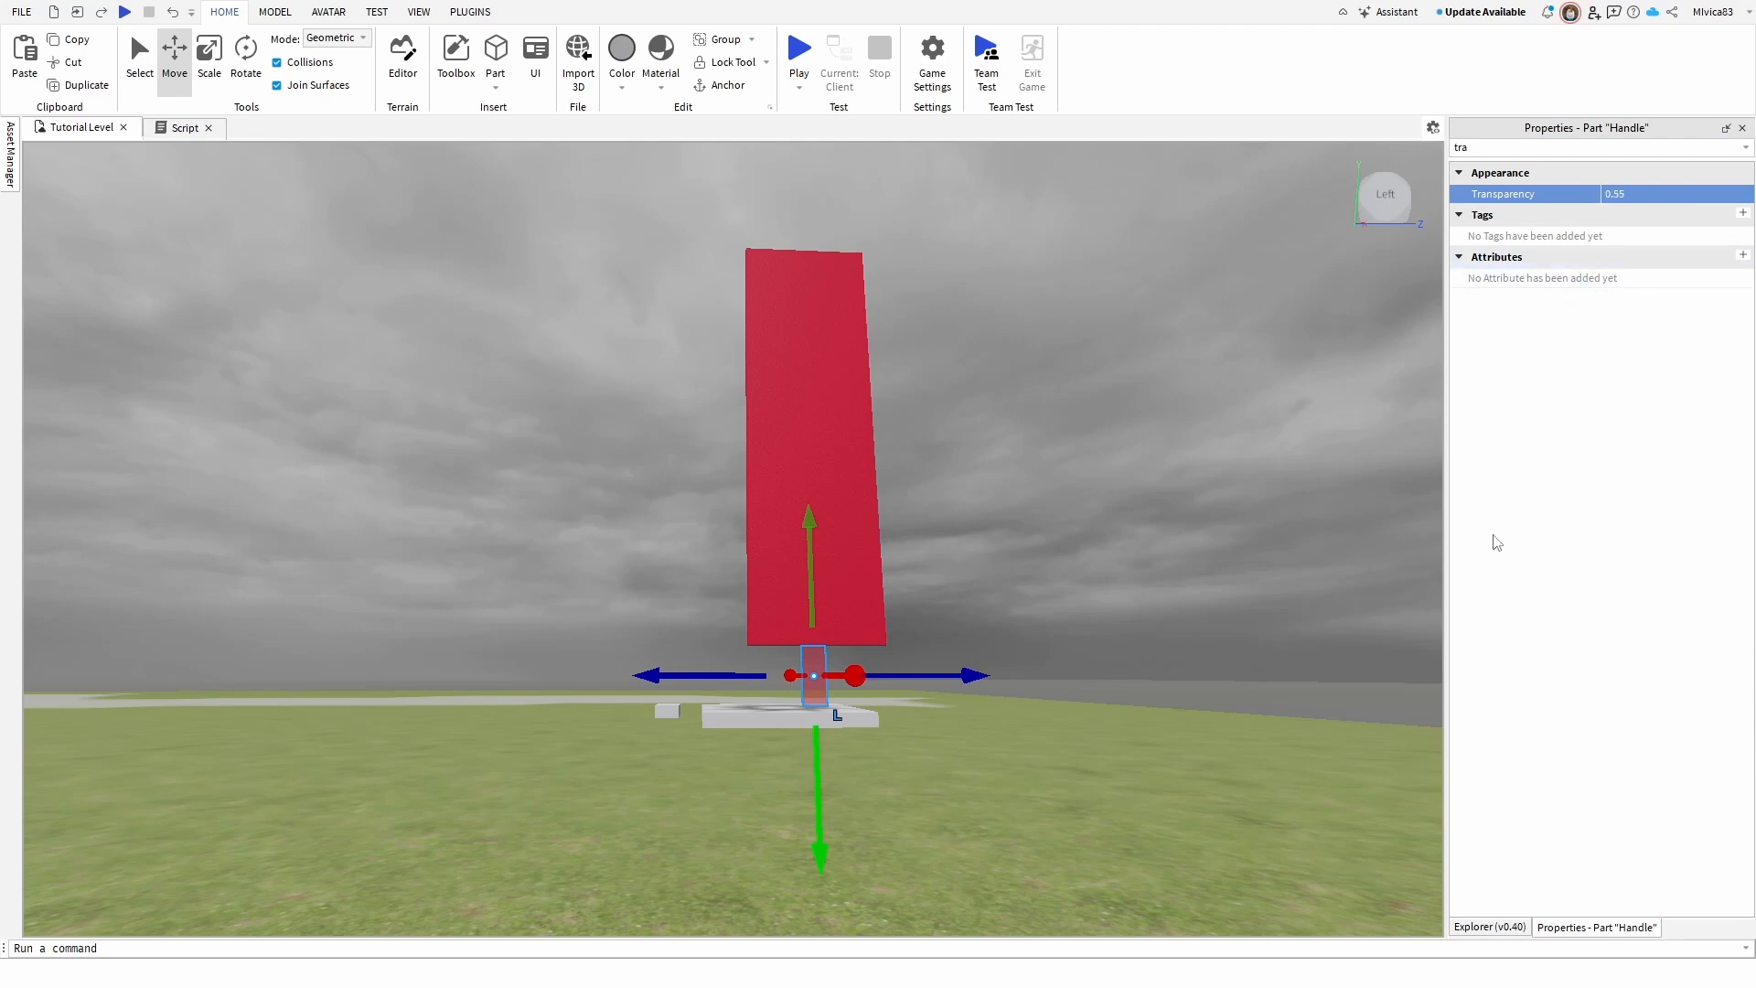
- Make the Blade part a child of the Handle part in the object hierarchy
click(1492, 927)
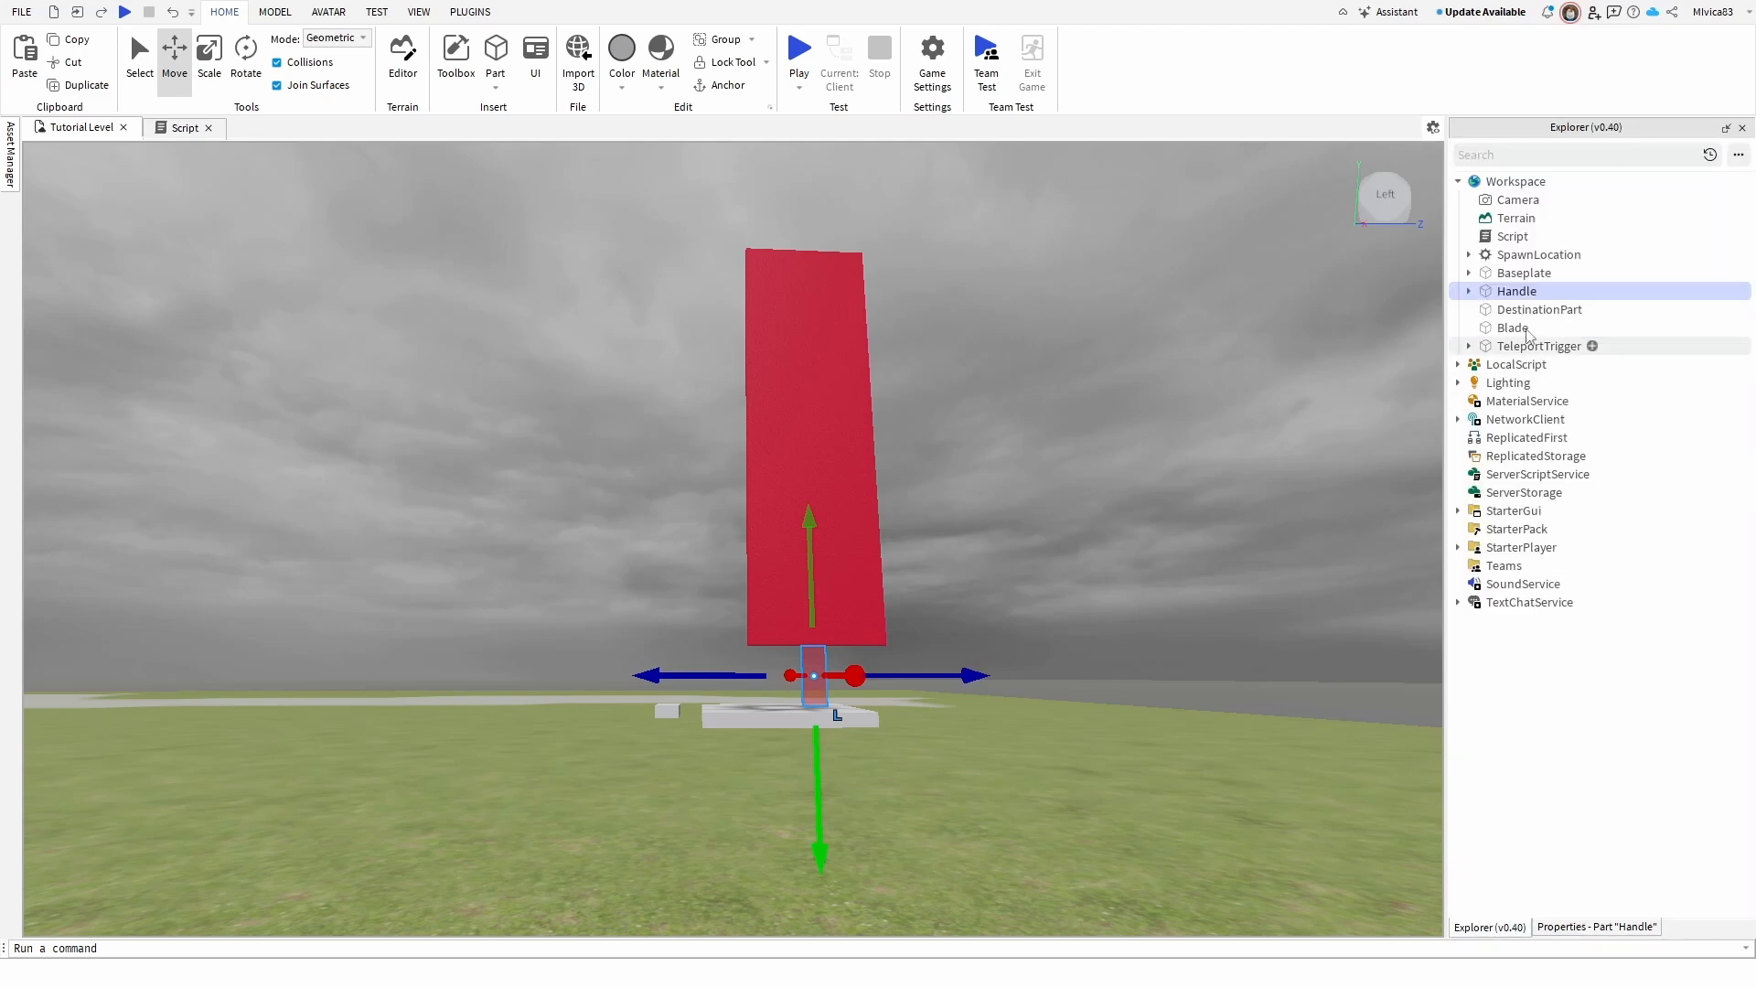
drag(1524, 331, 1525, 292)
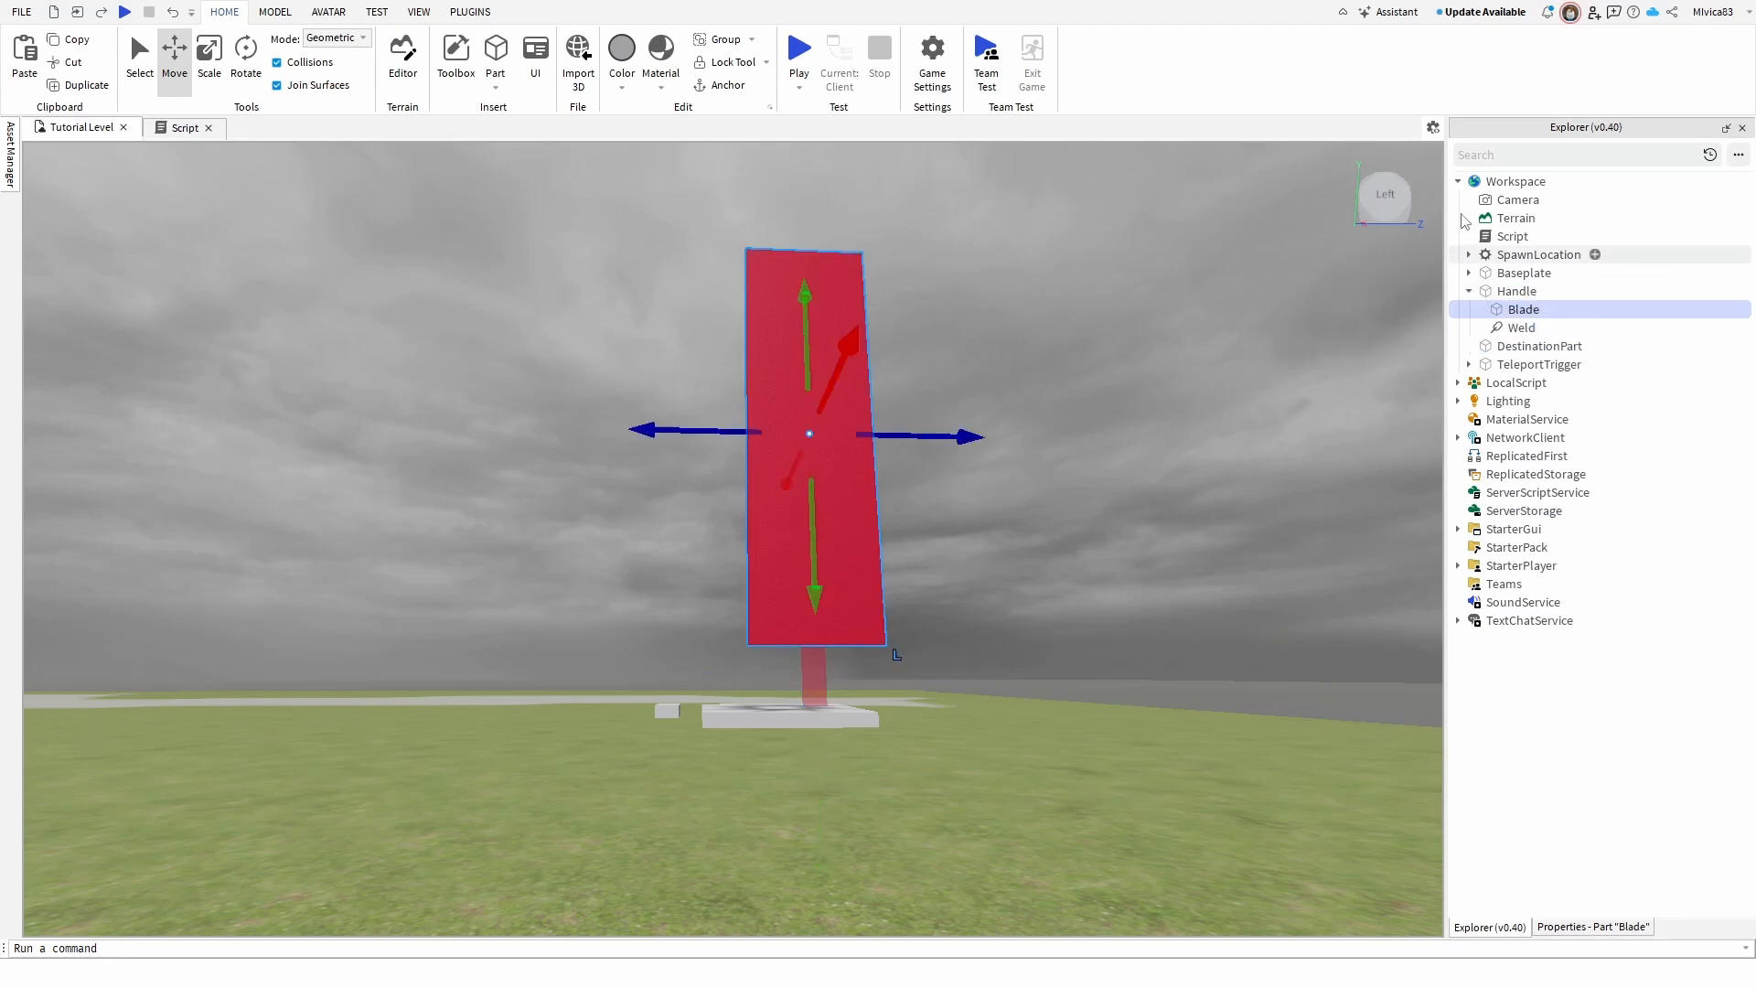
- Insert a Tool object into Workspace and rename it as Sword
click(1557, 182)
text(too)
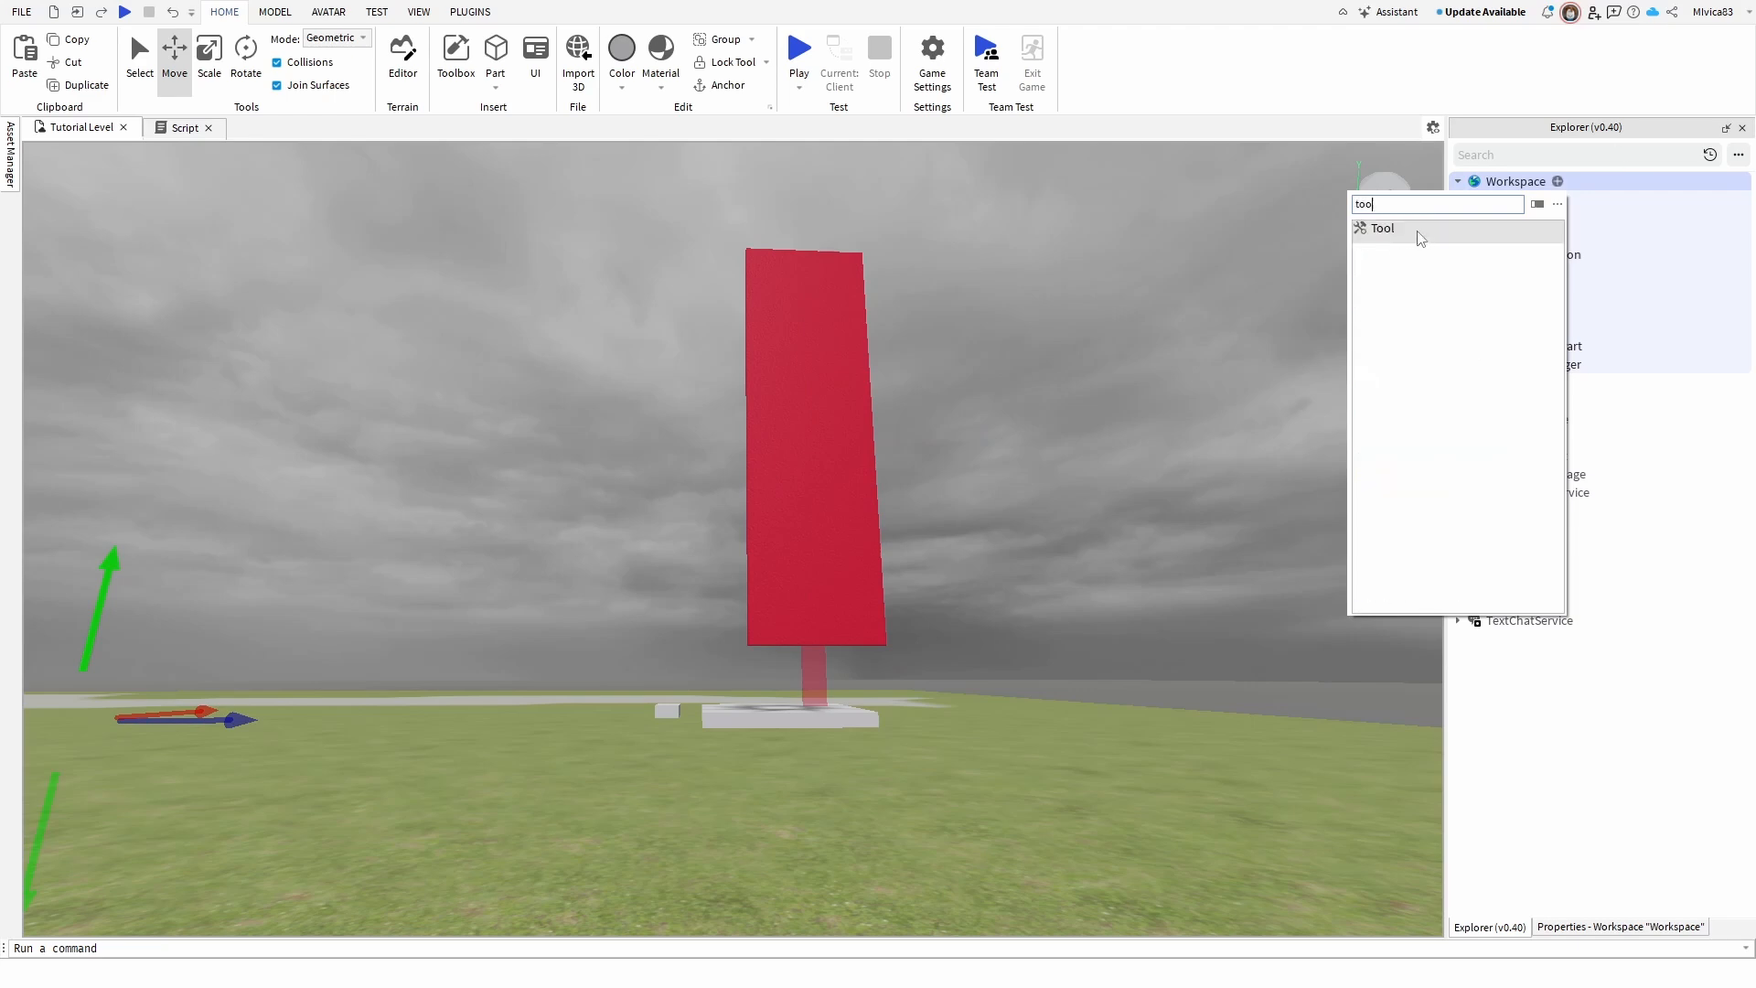
click(1420, 238)
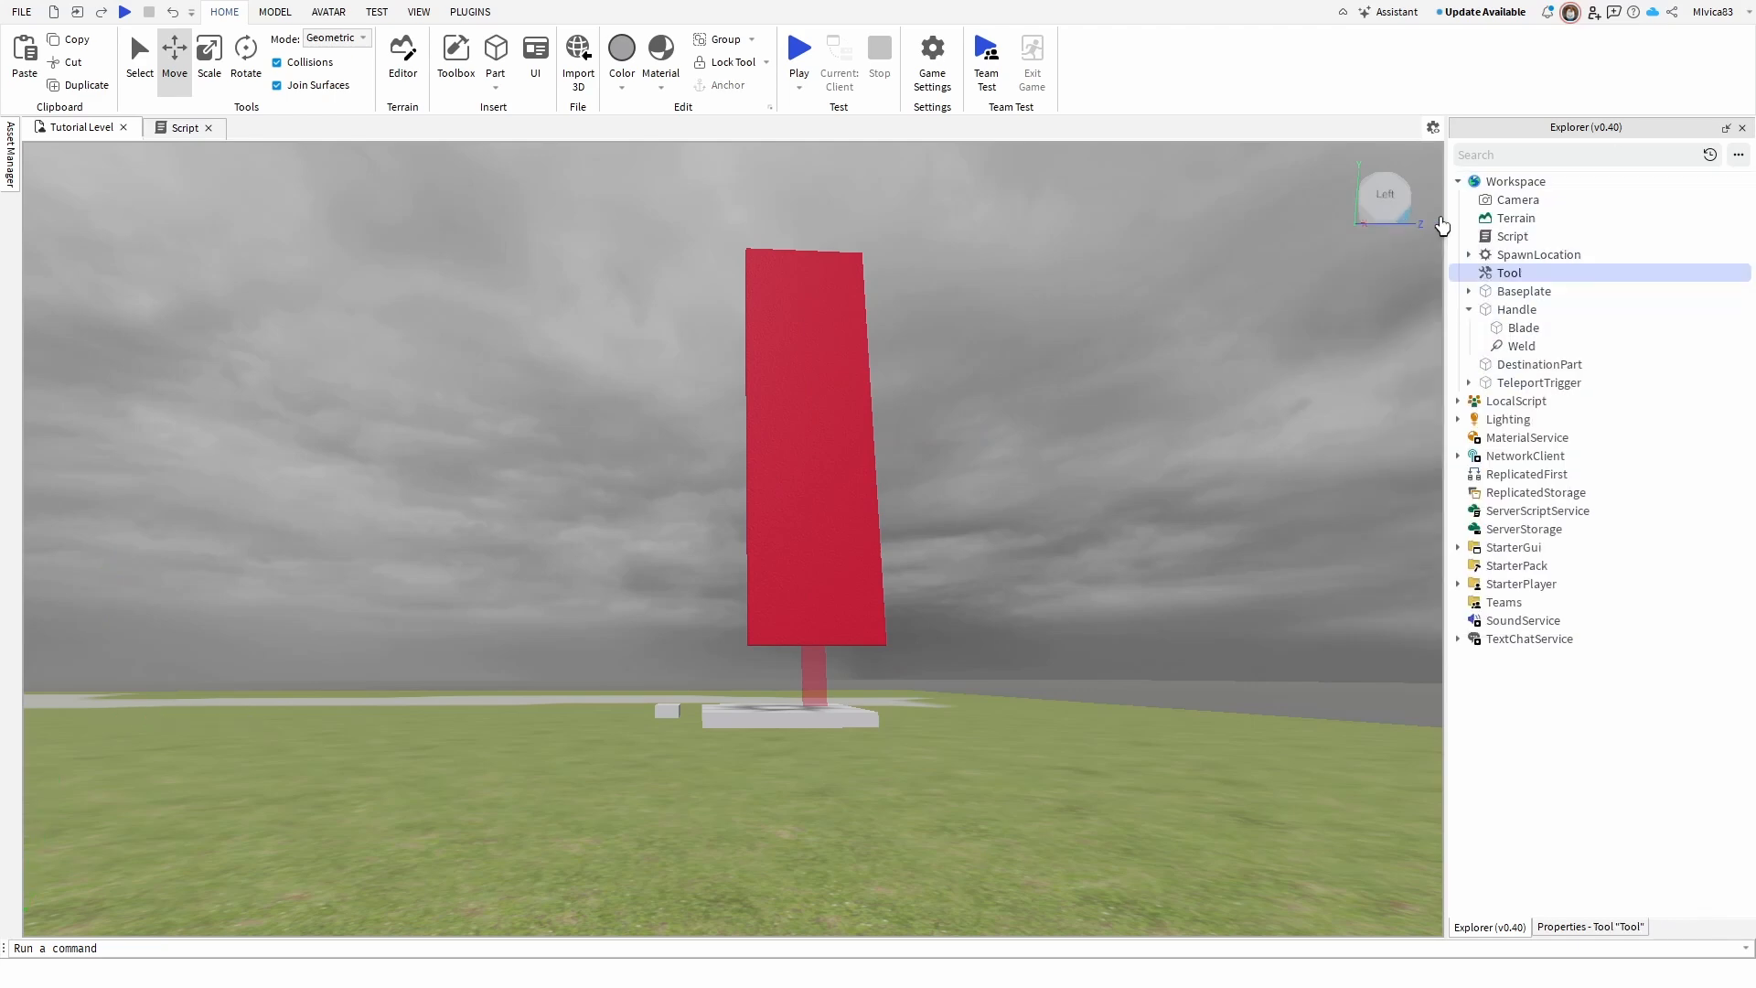
right_click(1511, 274)
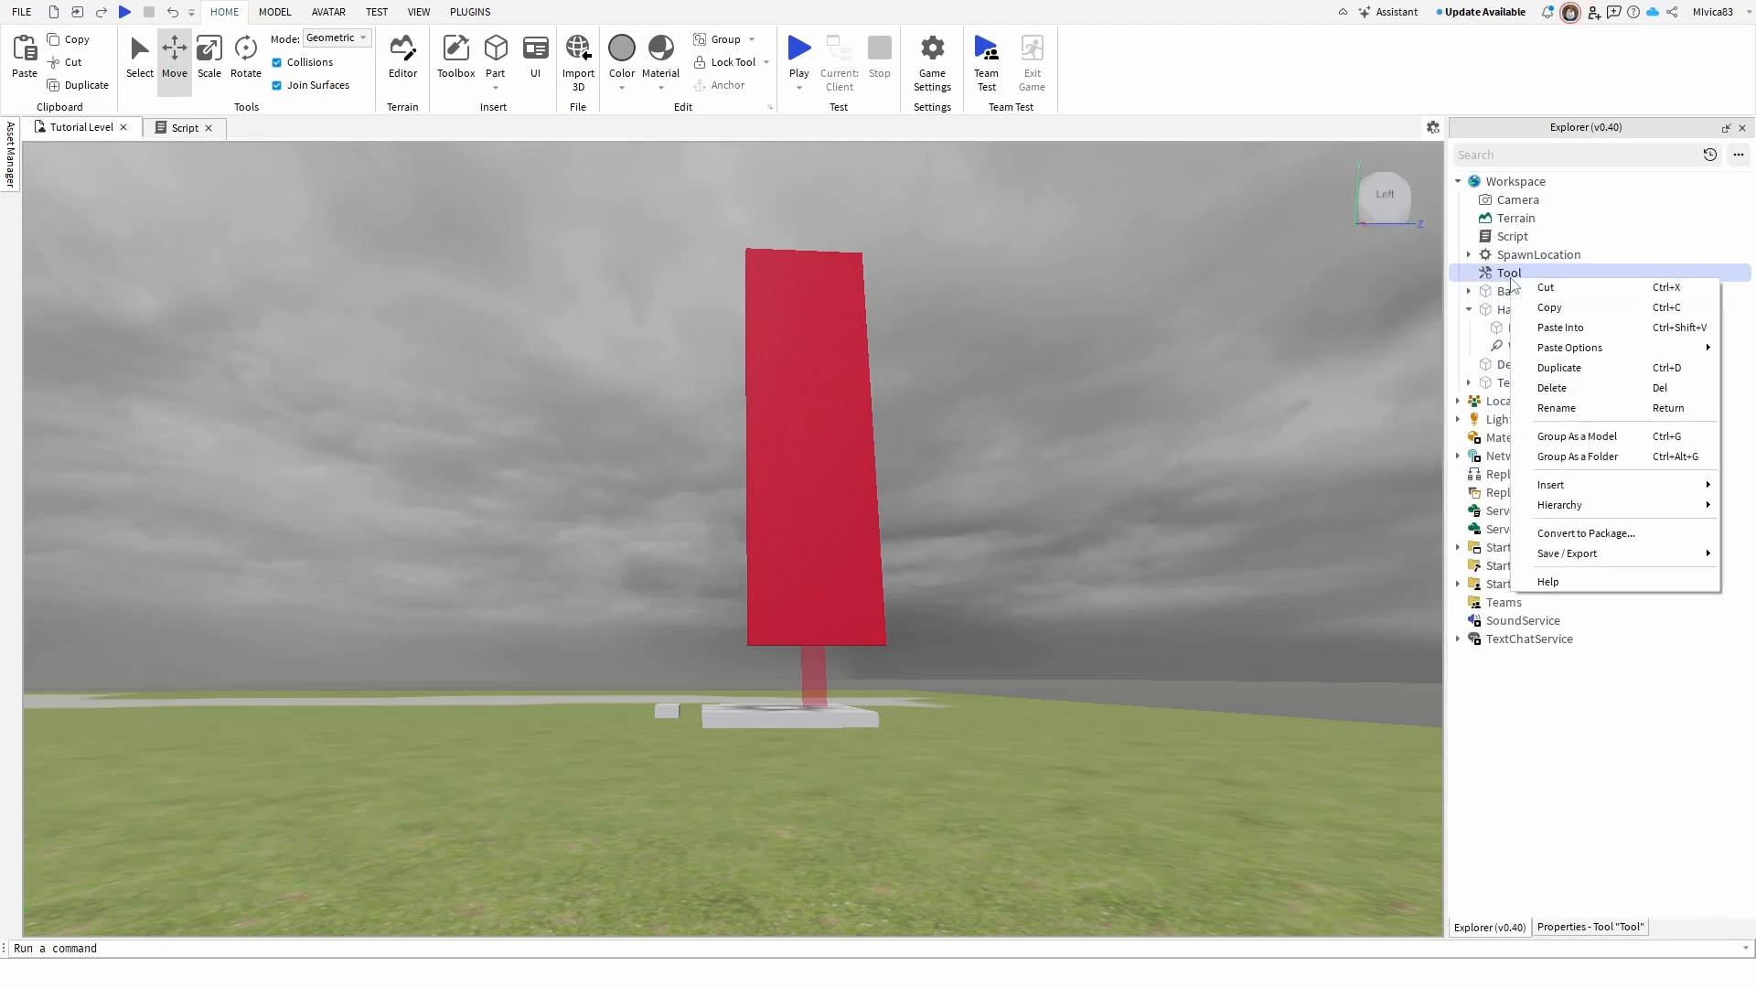
click(1582, 410)
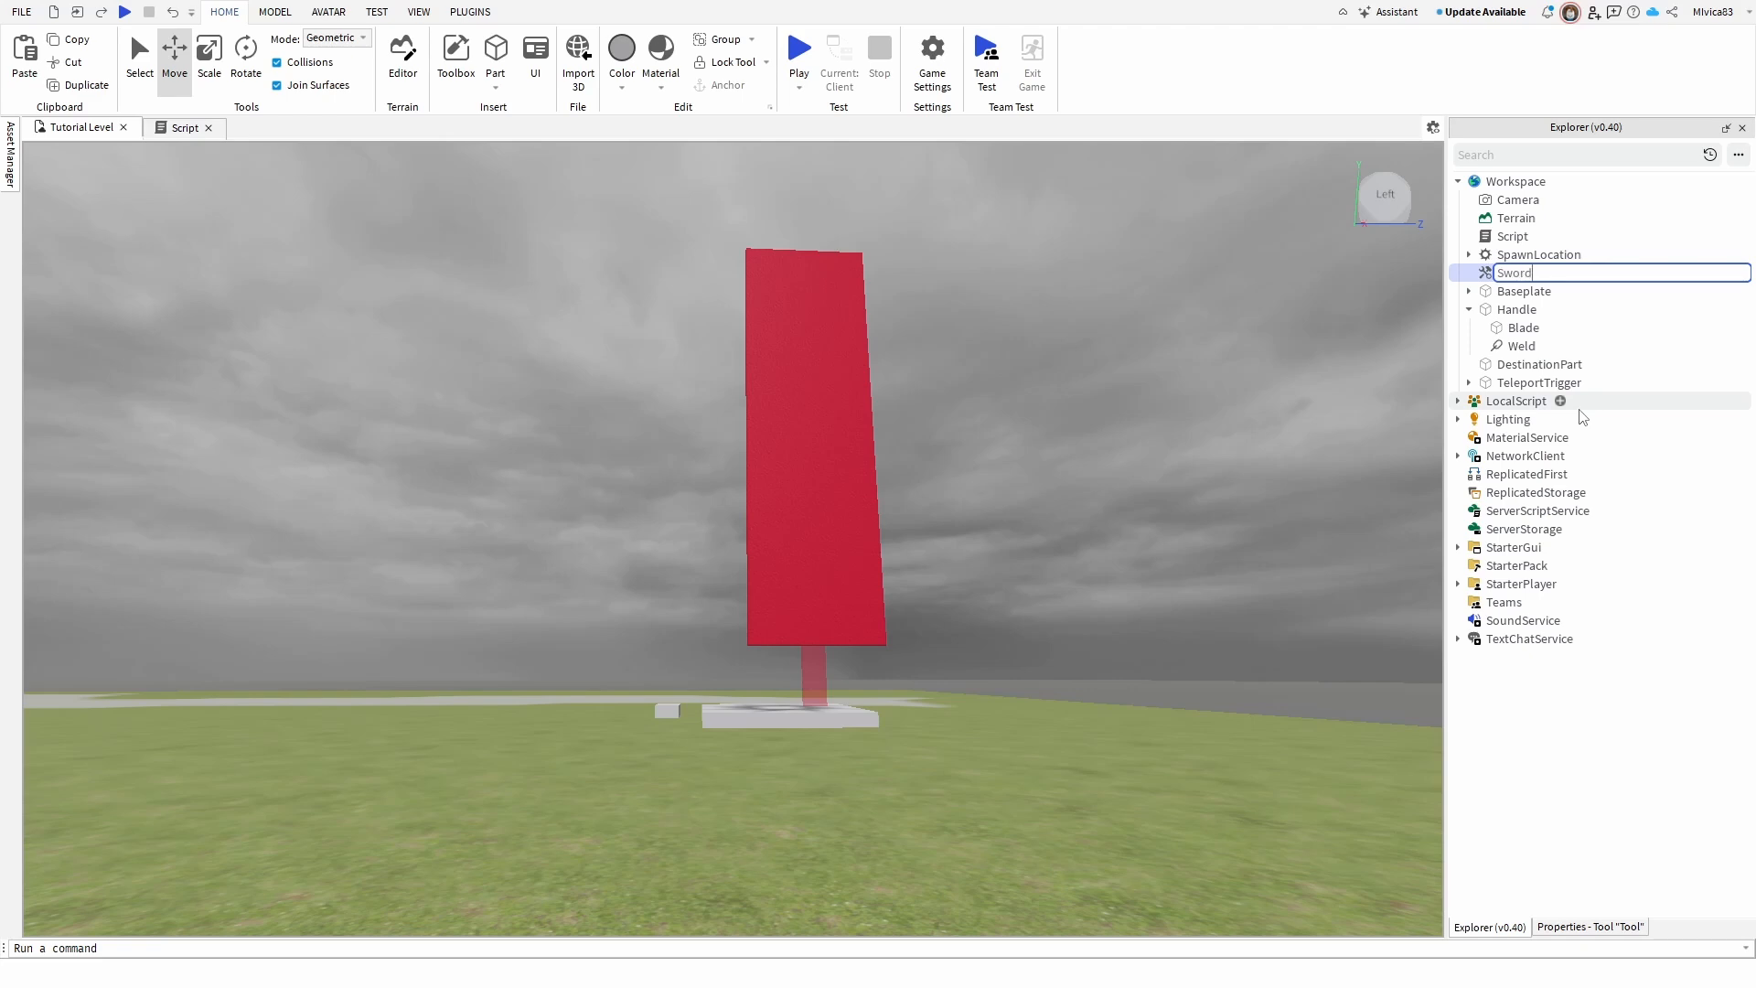
text(Sword)
key(Return)
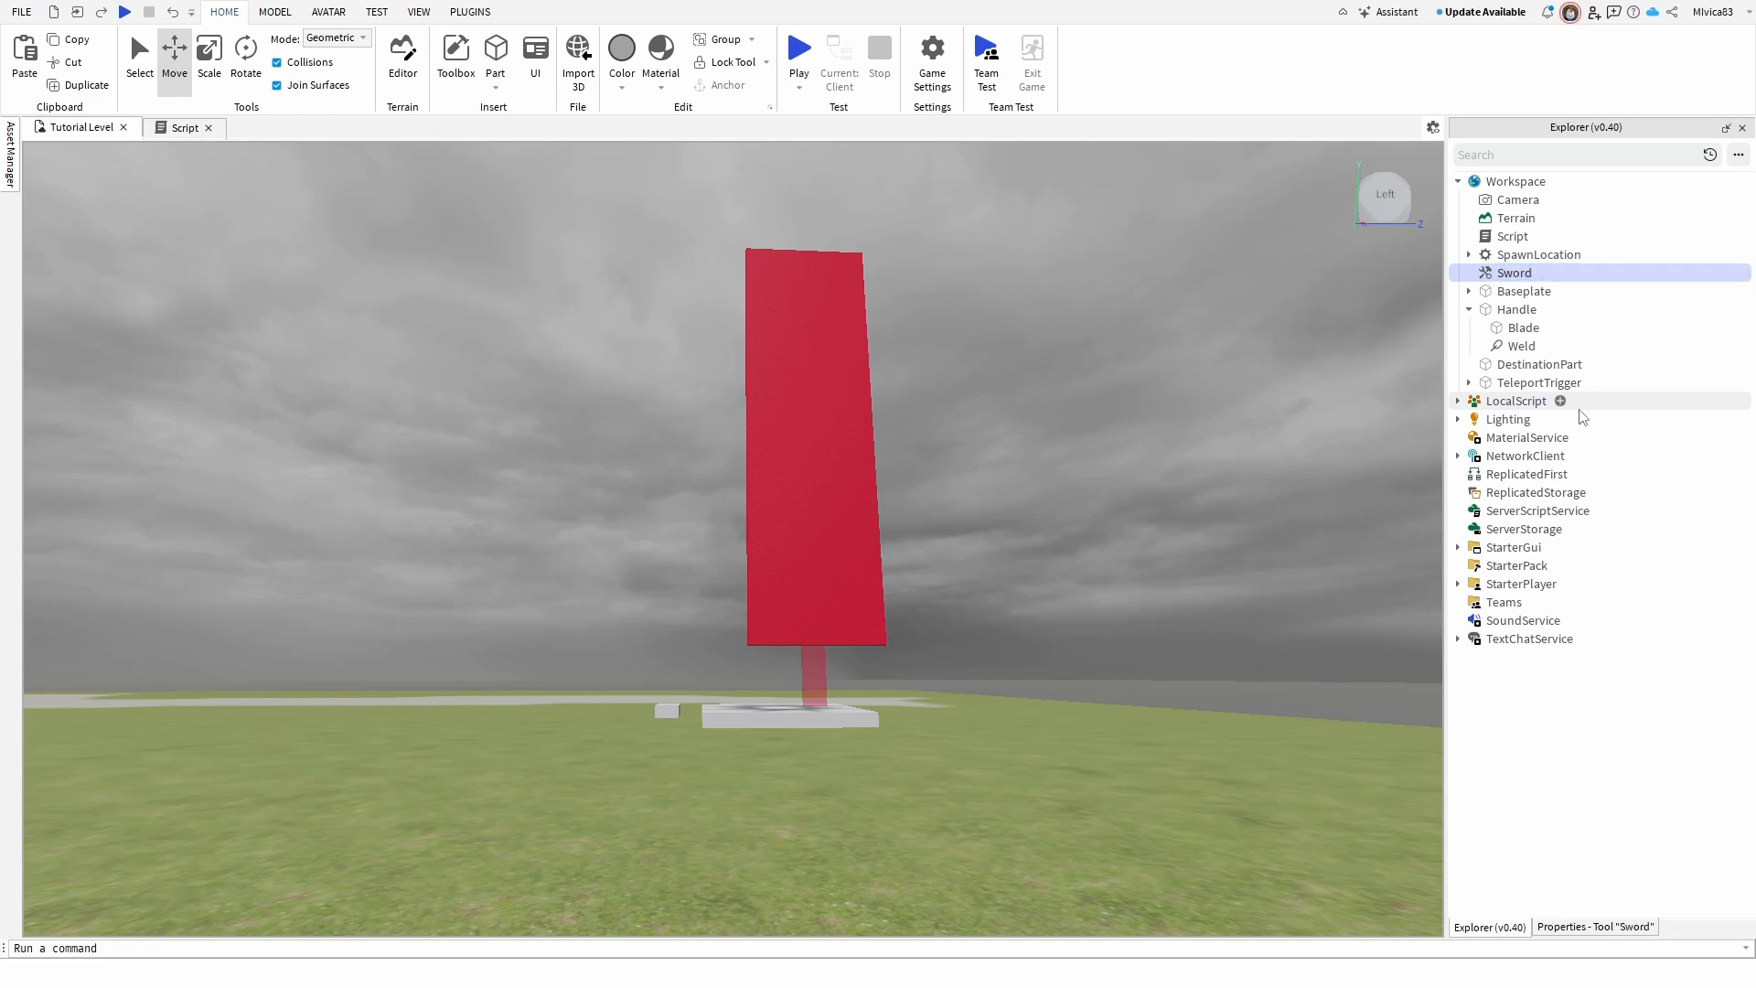
- Place the Handle part with its children inside the Sword tool
click(1522, 310)
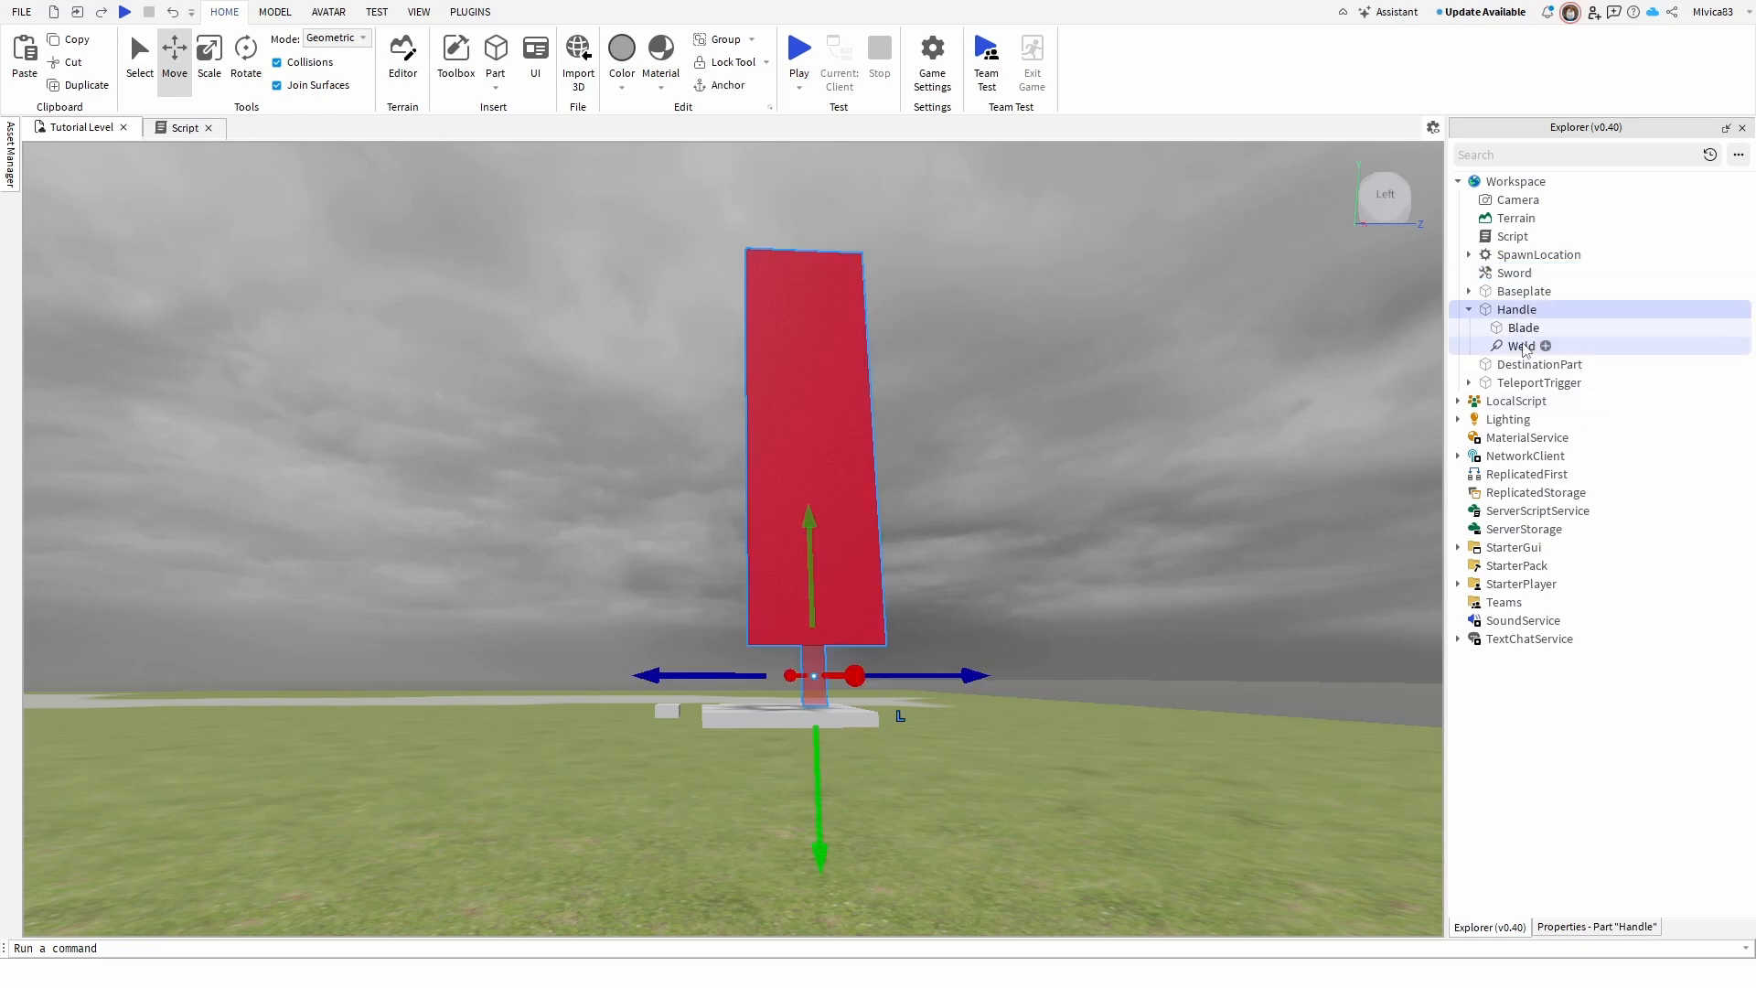
drag(1497, 313, 1538, 276)
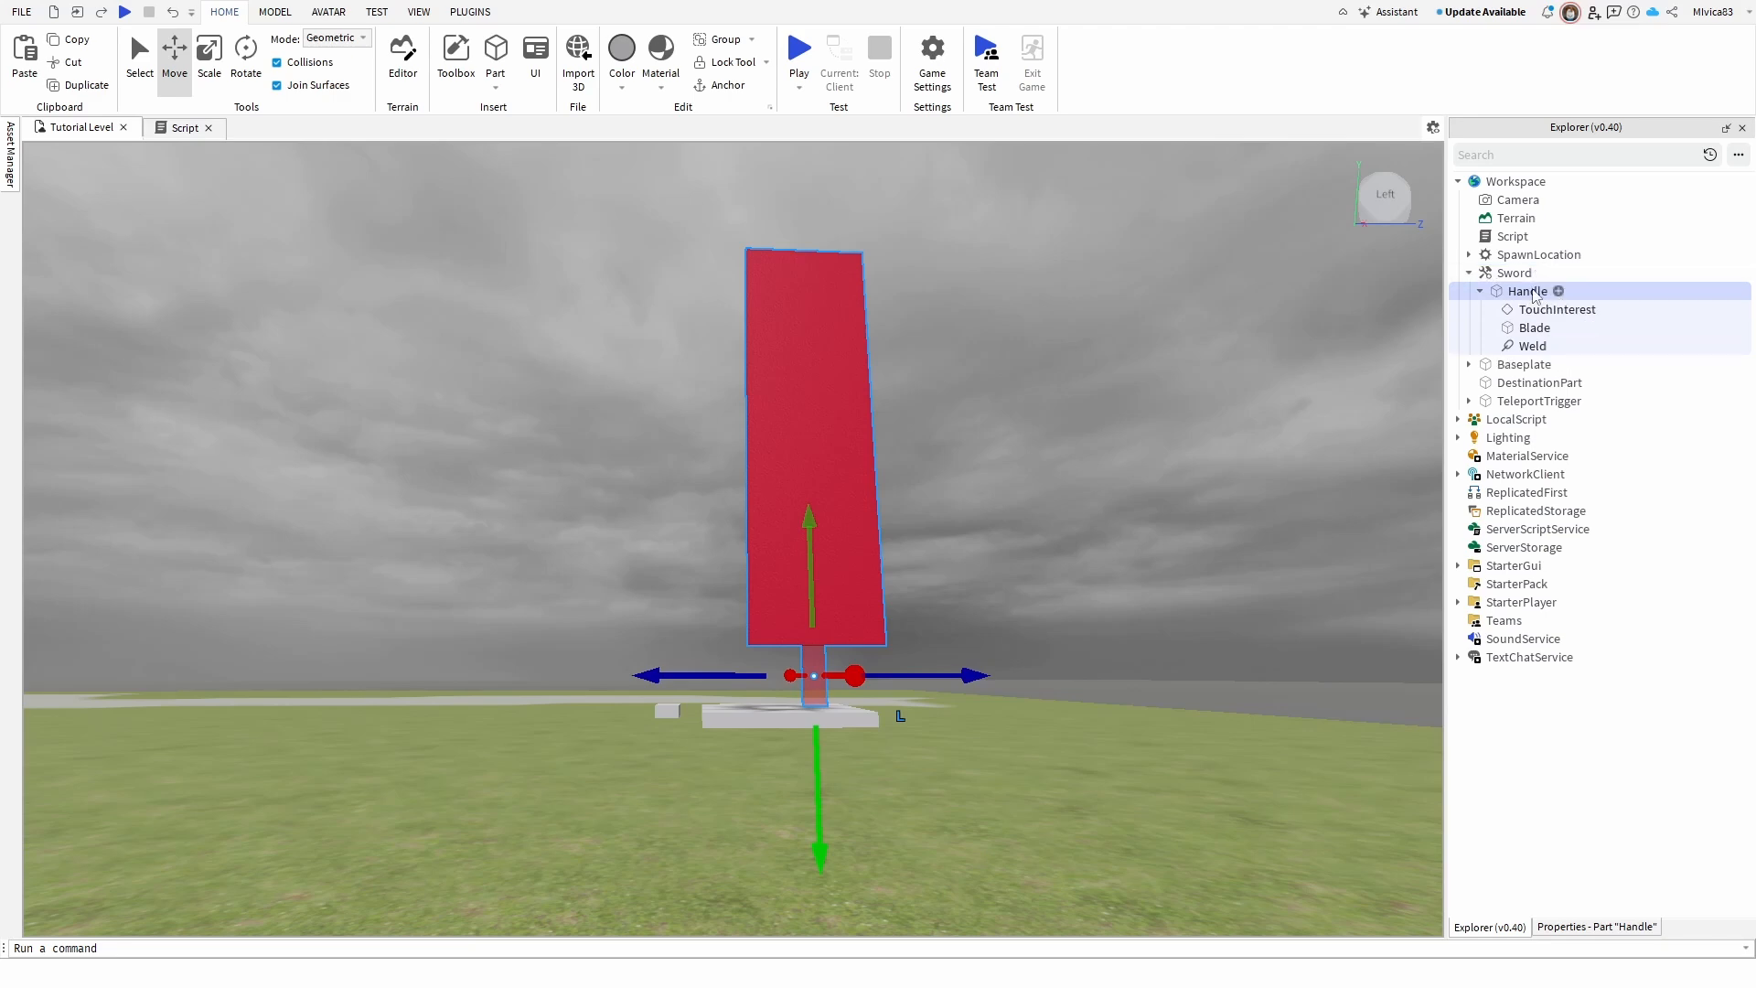
click(1538, 291)
click(1647, 277)
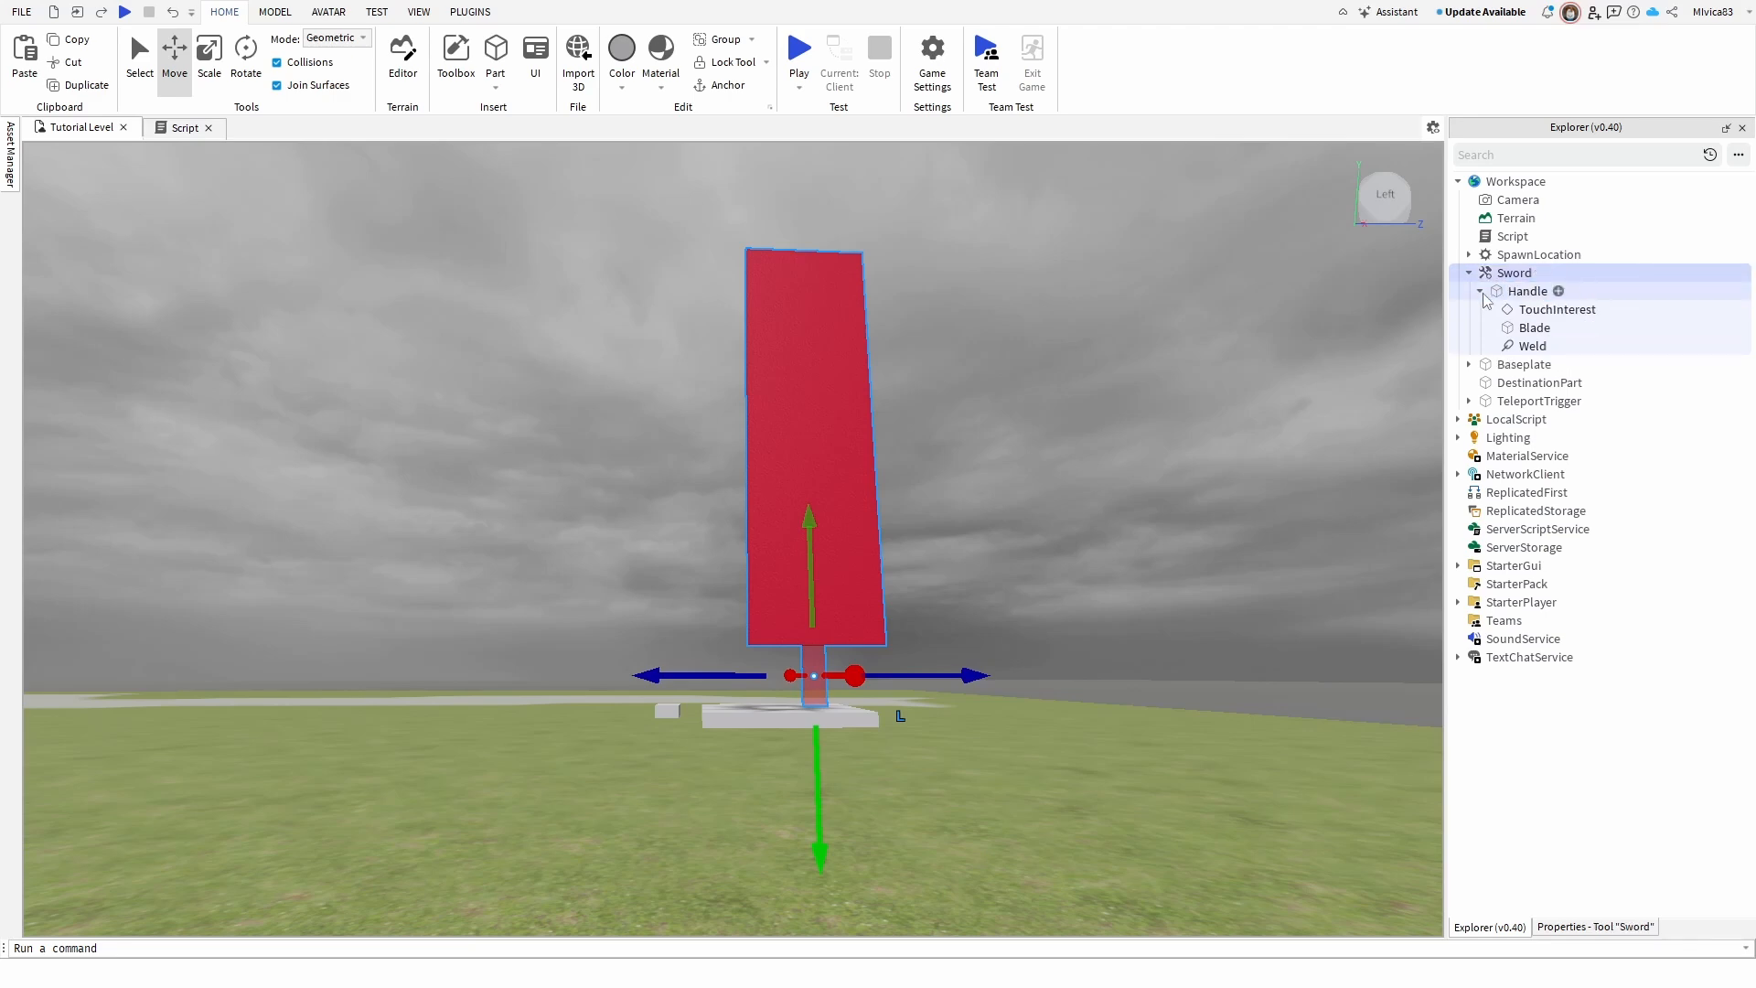
- Add a WeldConstraint object to the Handle part inside the Sword tool
click(1533, 291)
click(1560, 291)
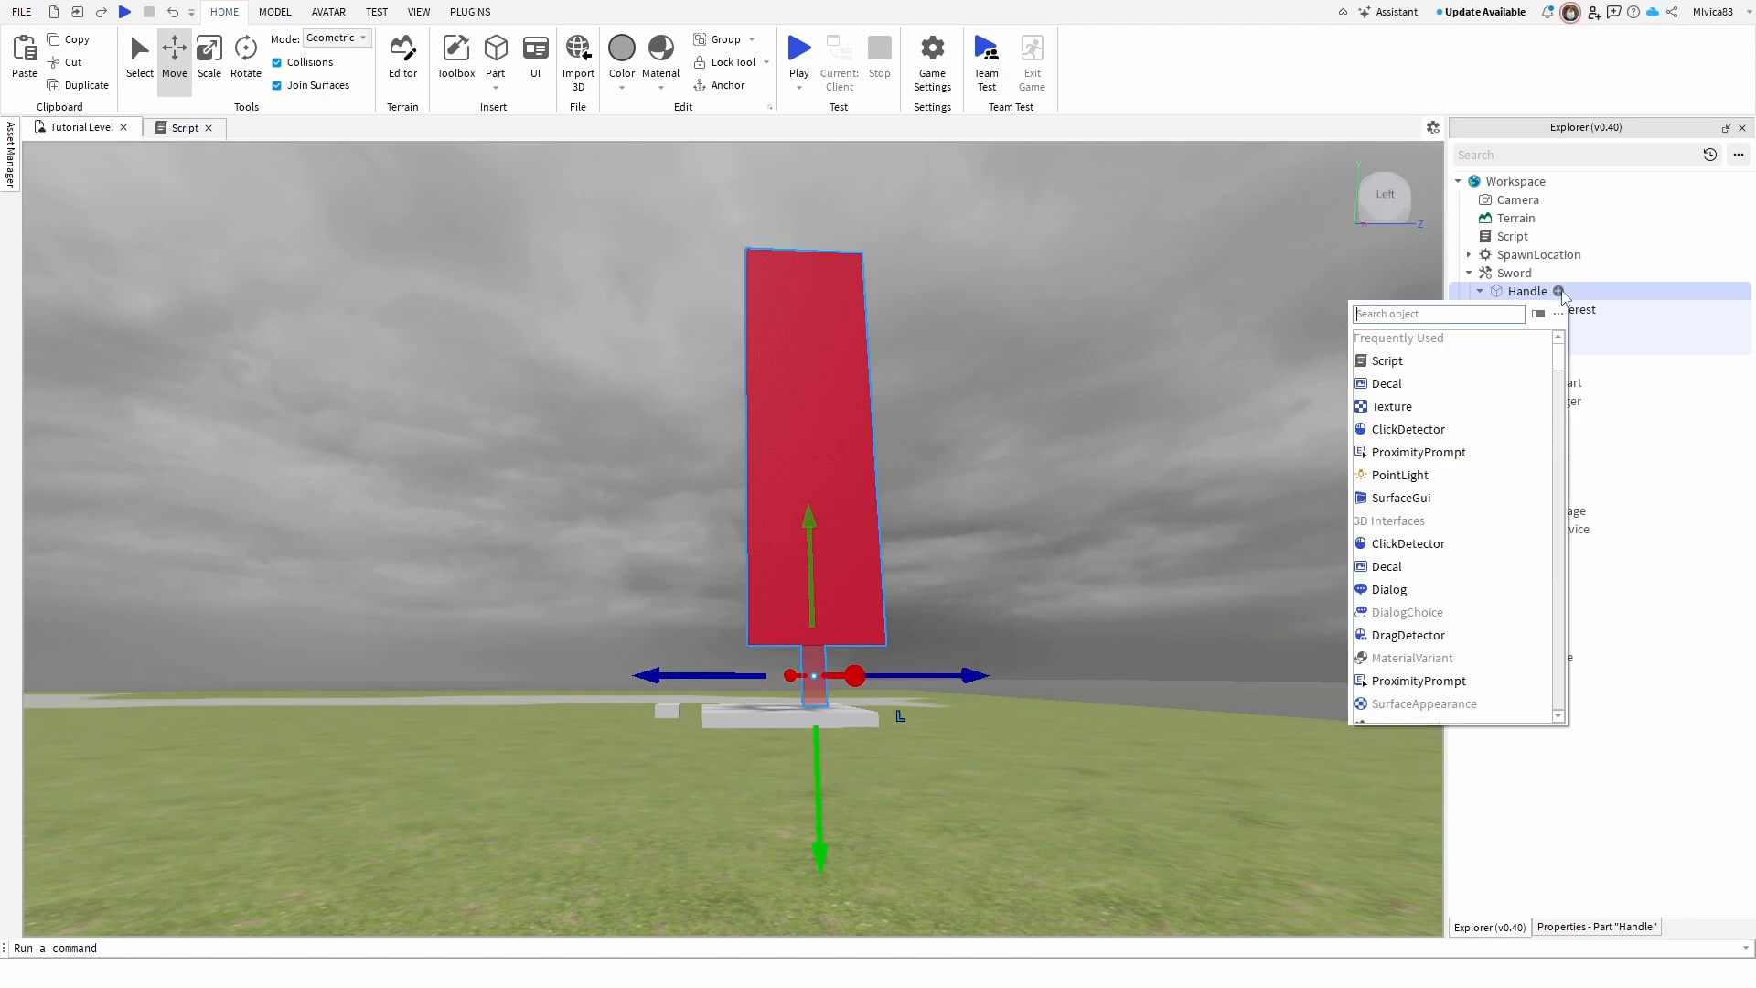
text(wr)
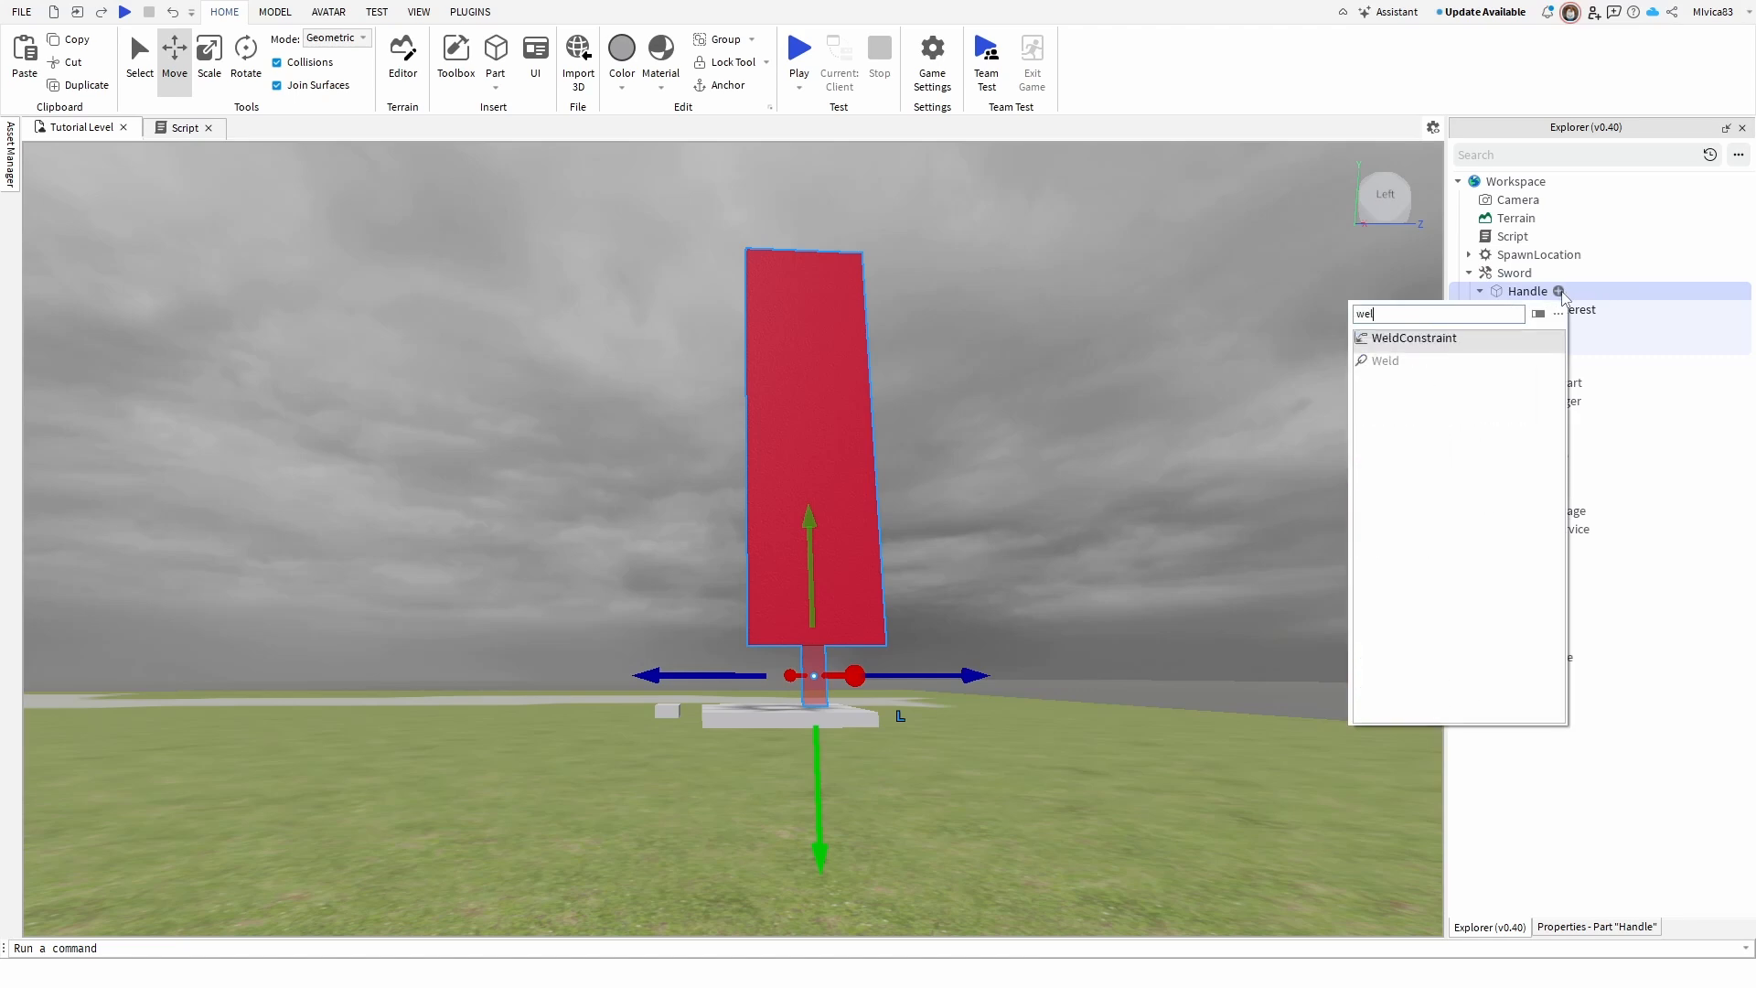
click(1427, 340)
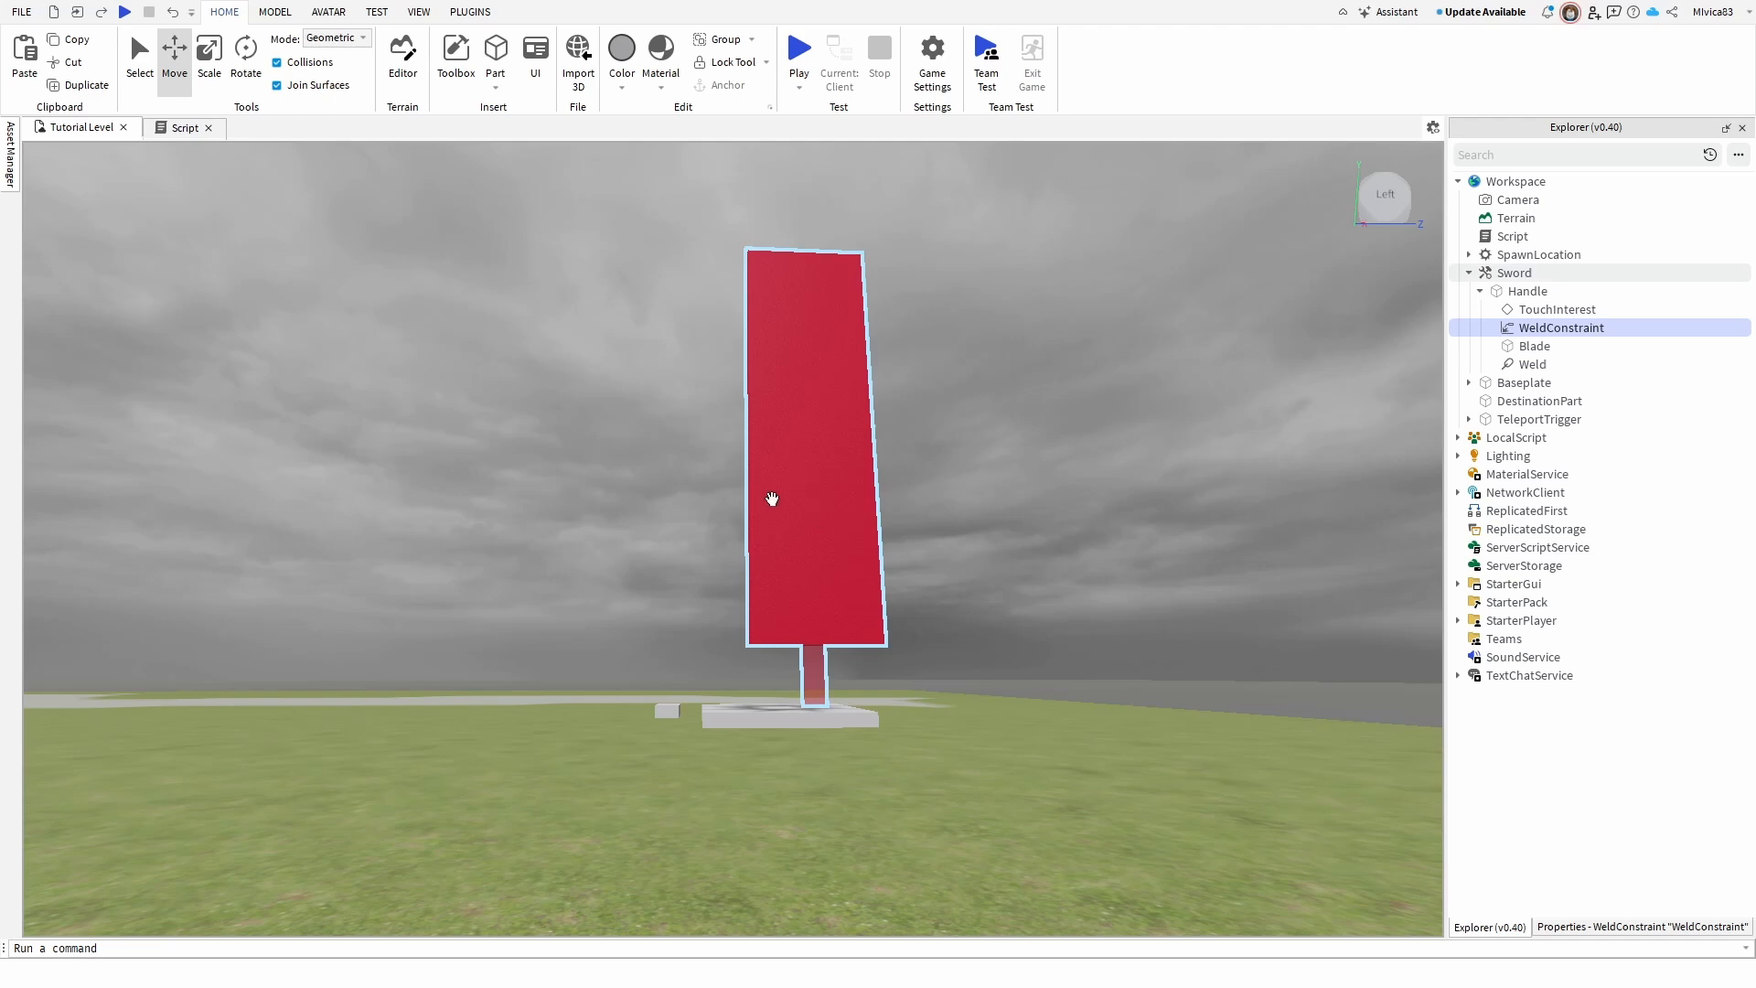
- Collapse the Sword tool and move it from Workspace into StarterPack
click(1469, 273)
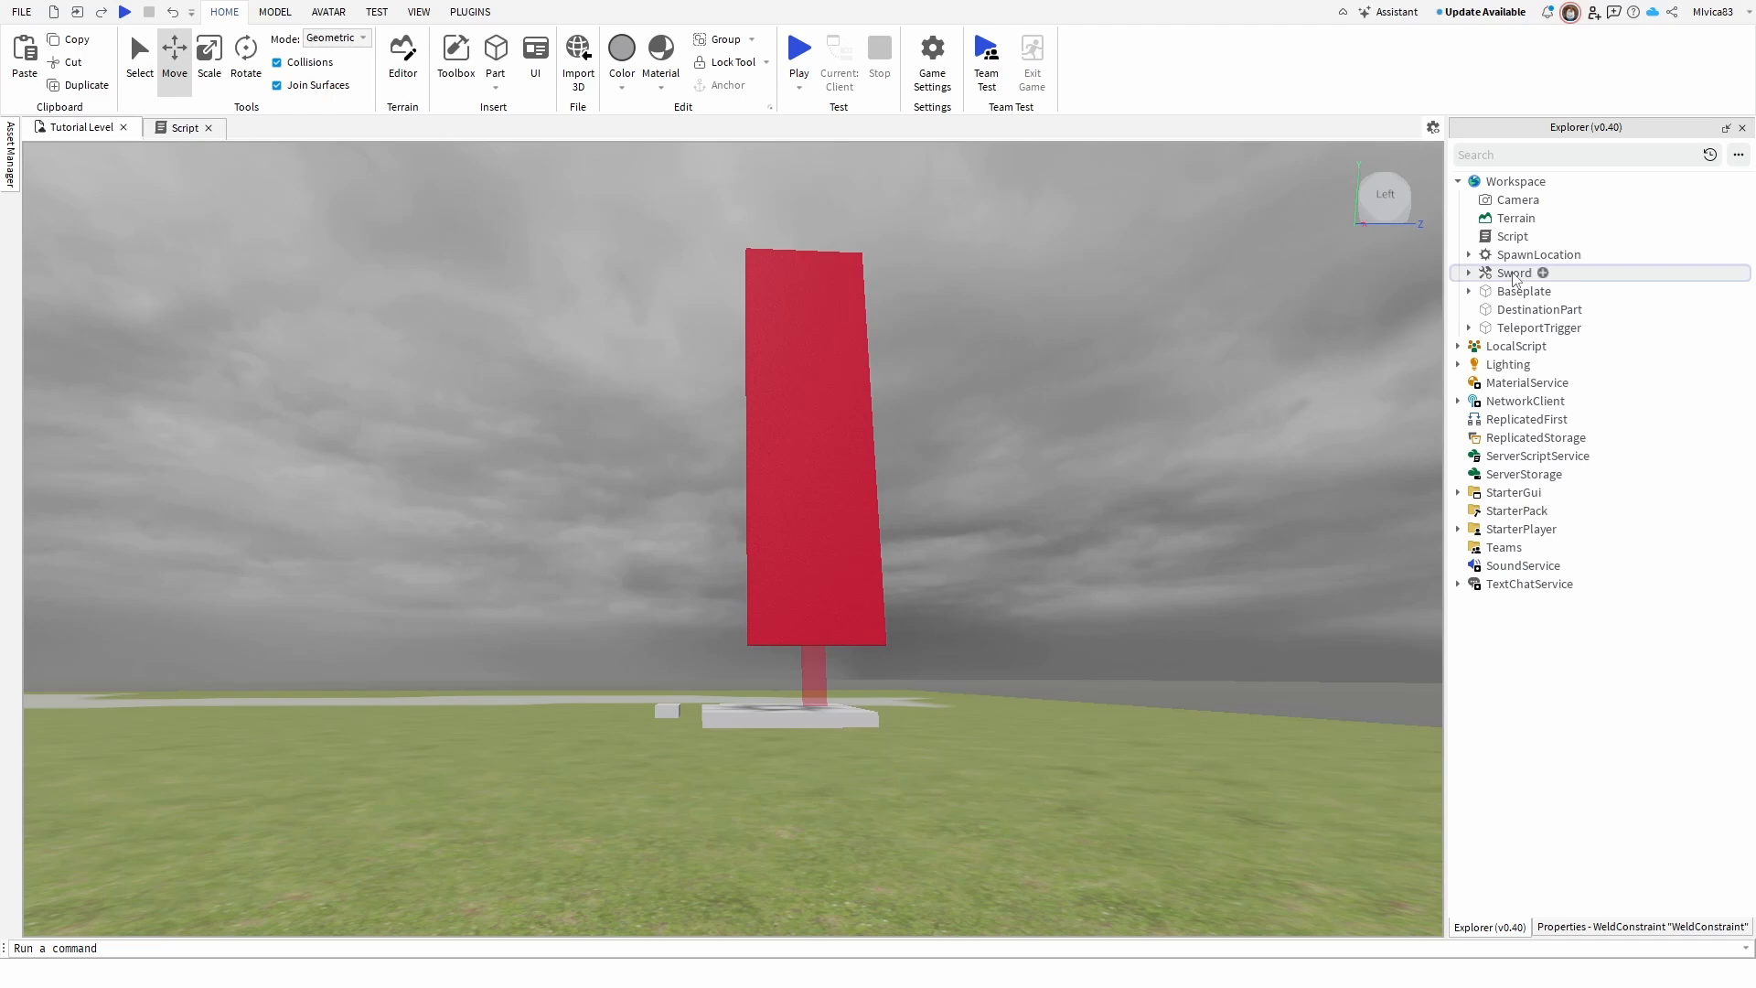
drag(1513, 274, 1530, 519)
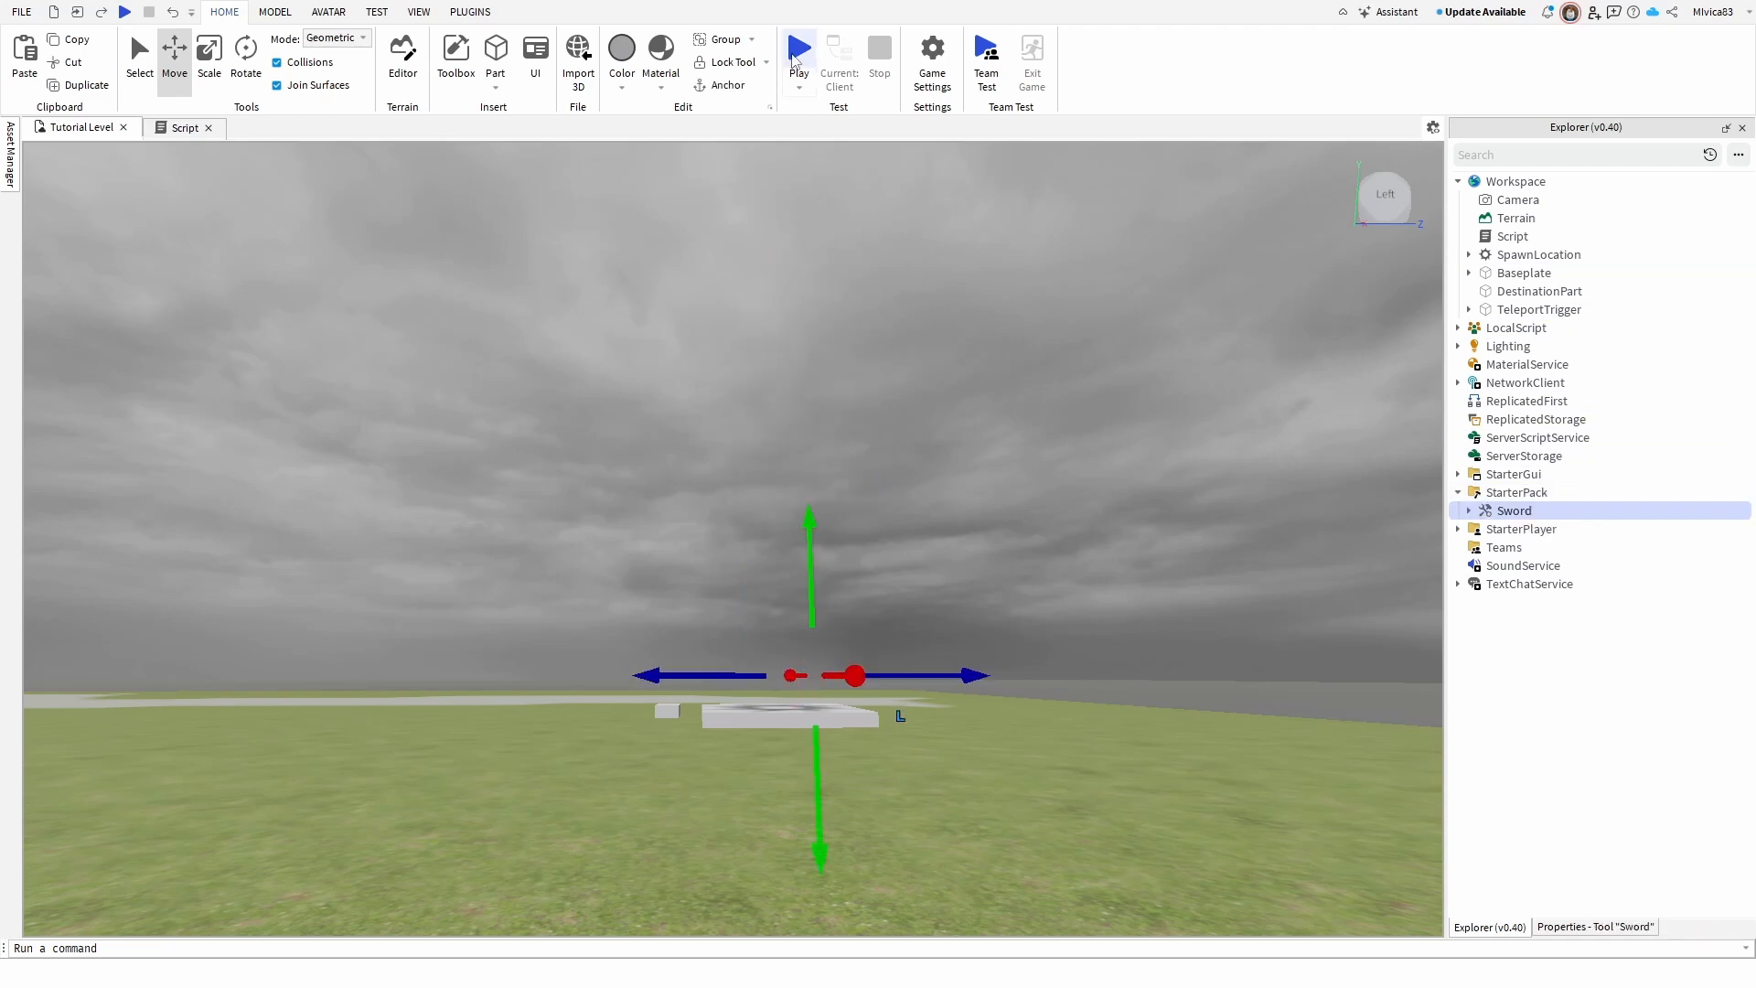
- Playtest the level with the Sword equipped, examine its blade and handle in the character's hand, and end the test
click(796, 55)
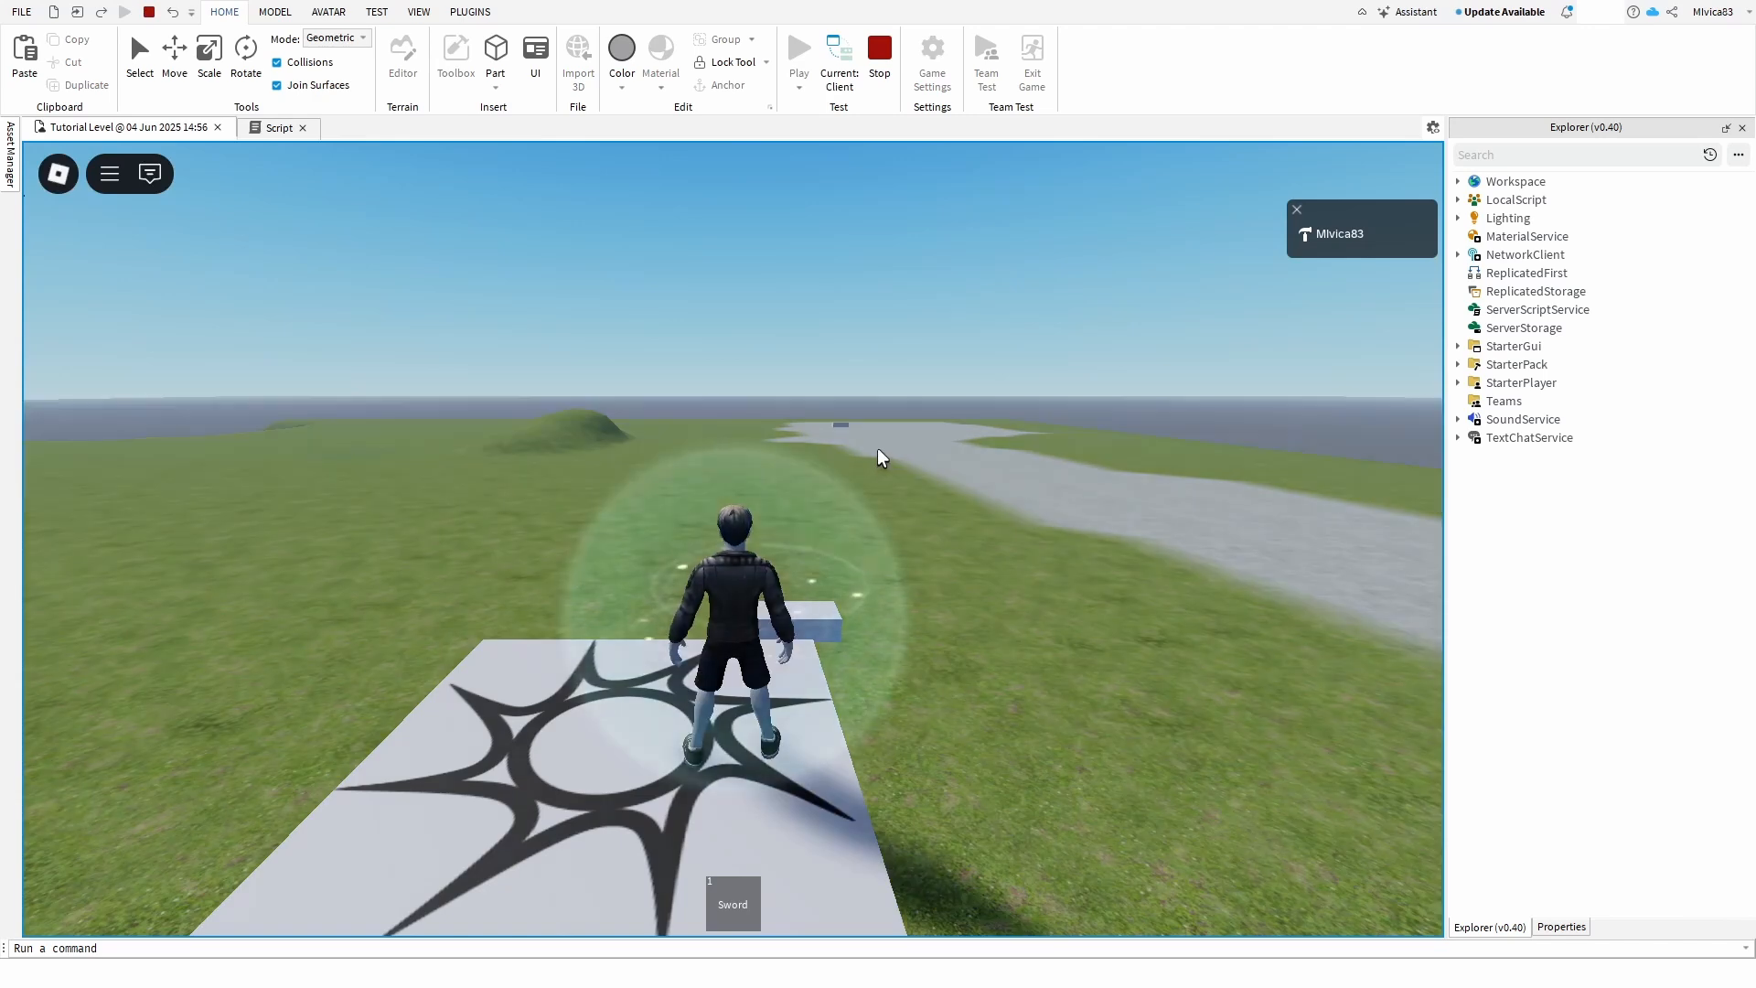
right_drag(939, 631, 938, 631)
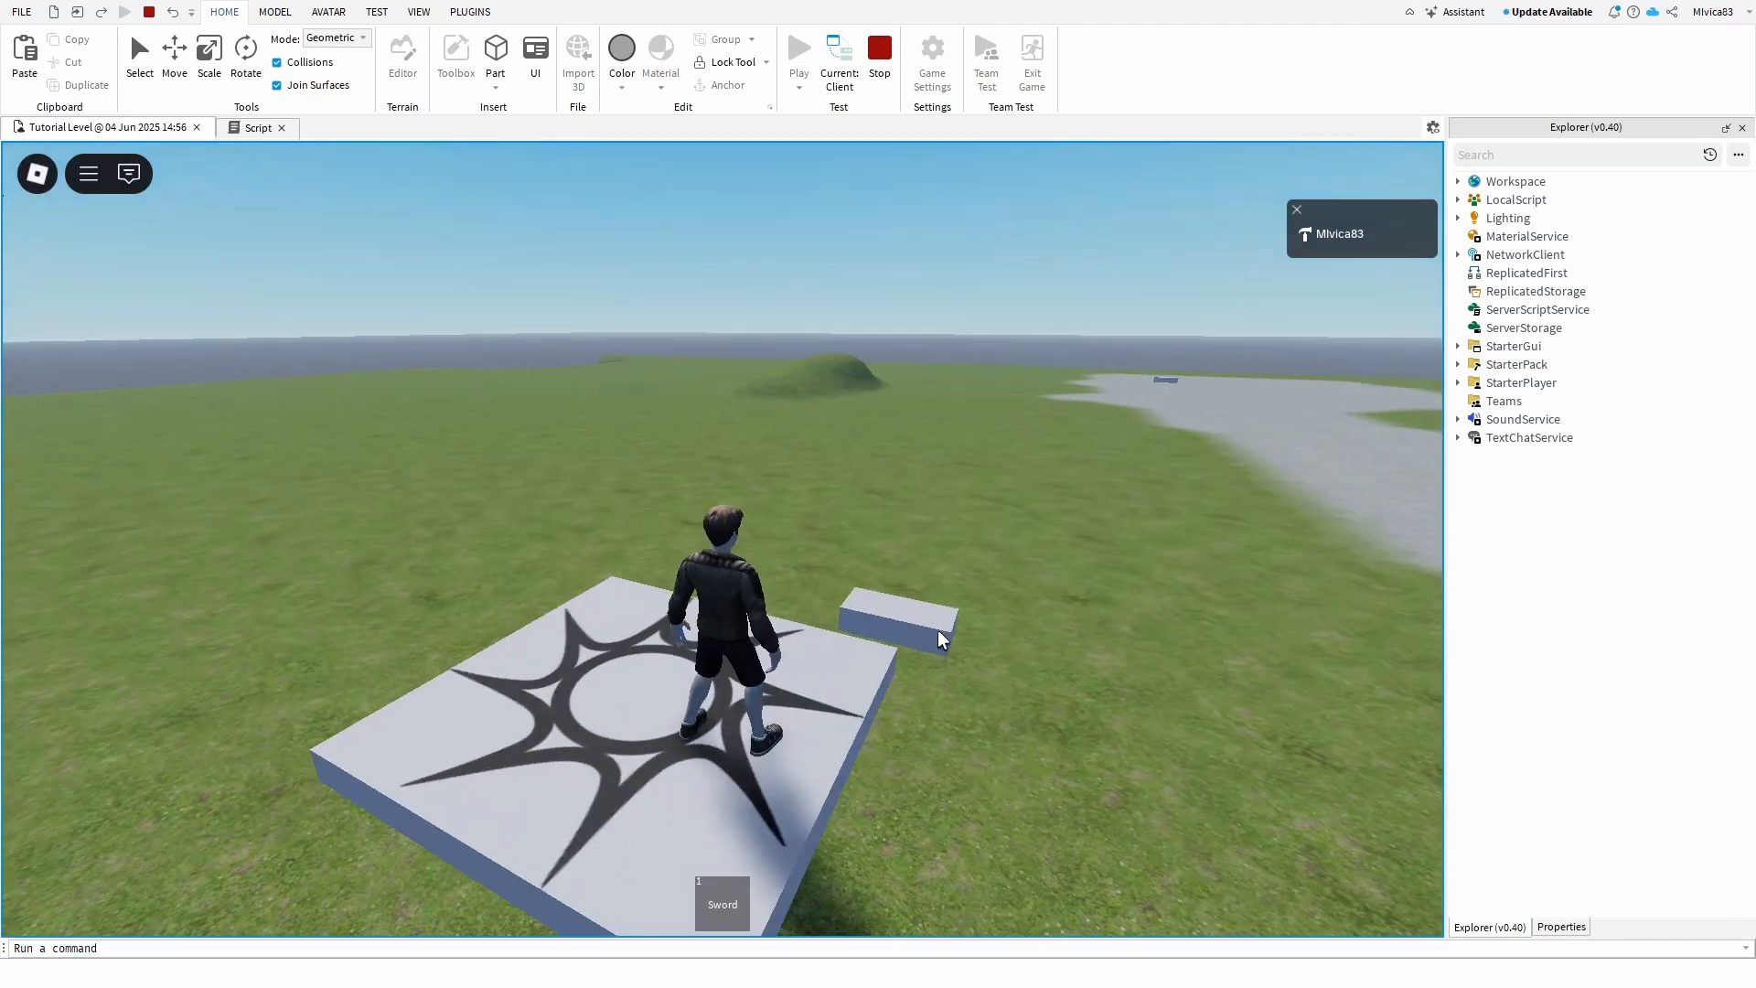
click(717, 910)
right_drag(878, 788, 863, 733)
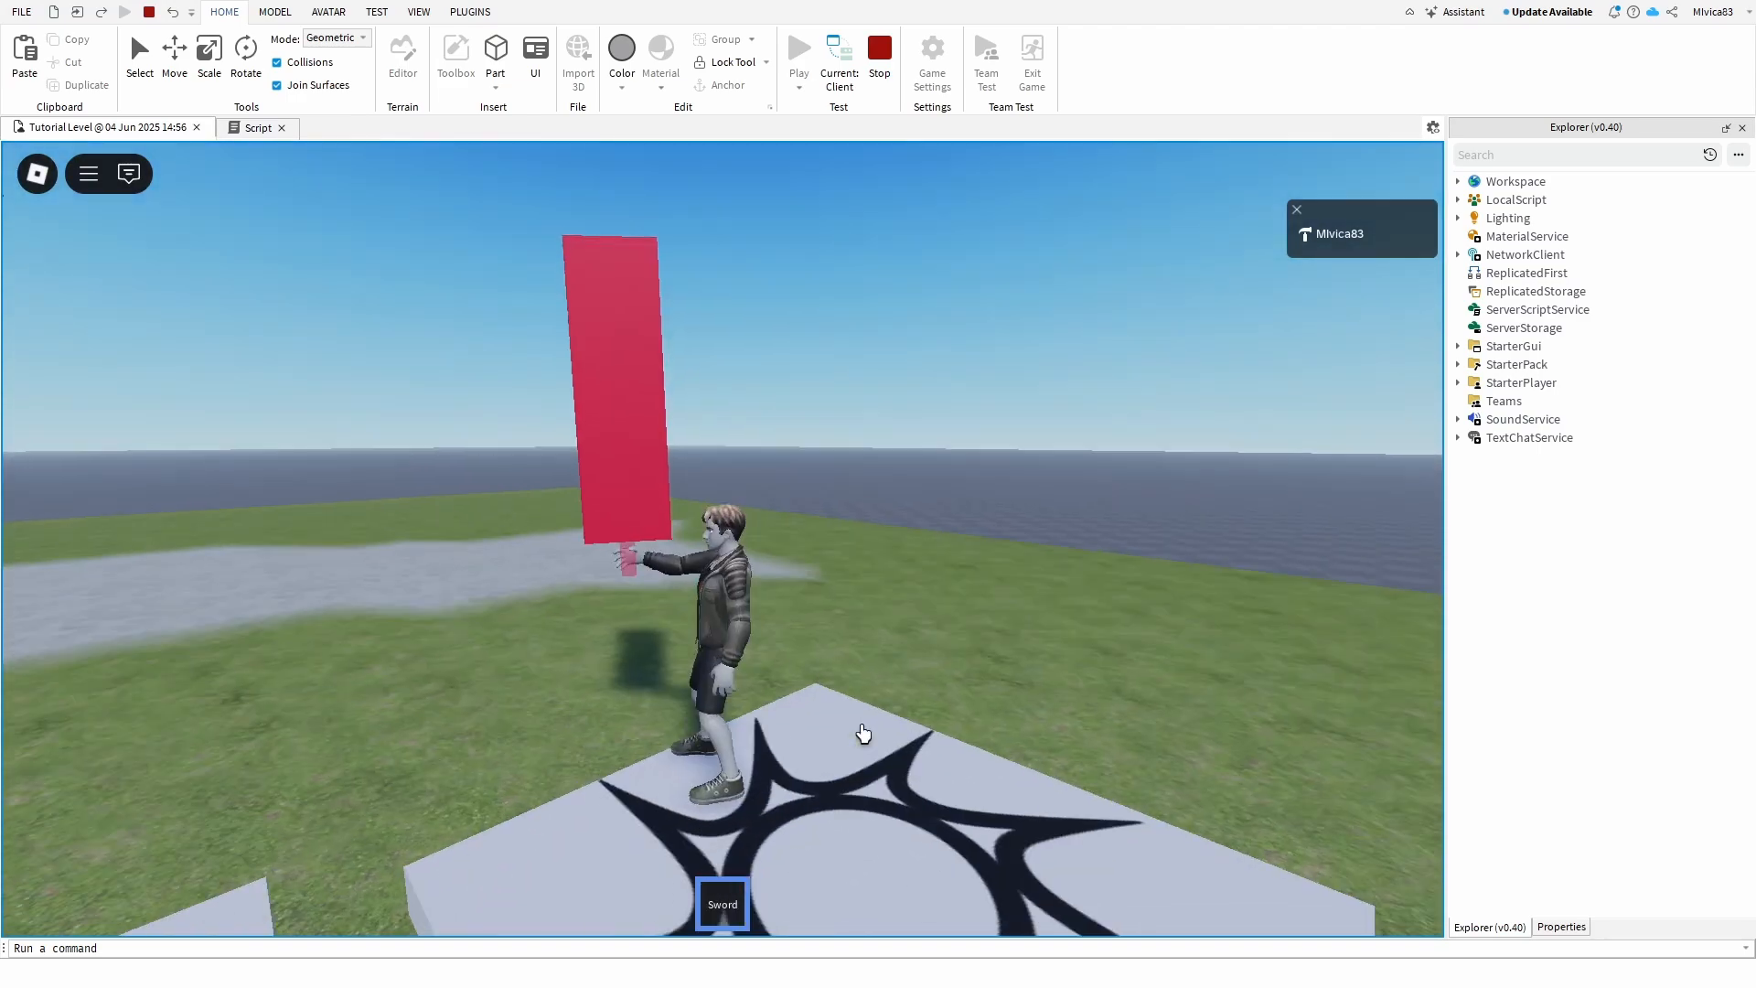
scroll(490, 643, up, 5)
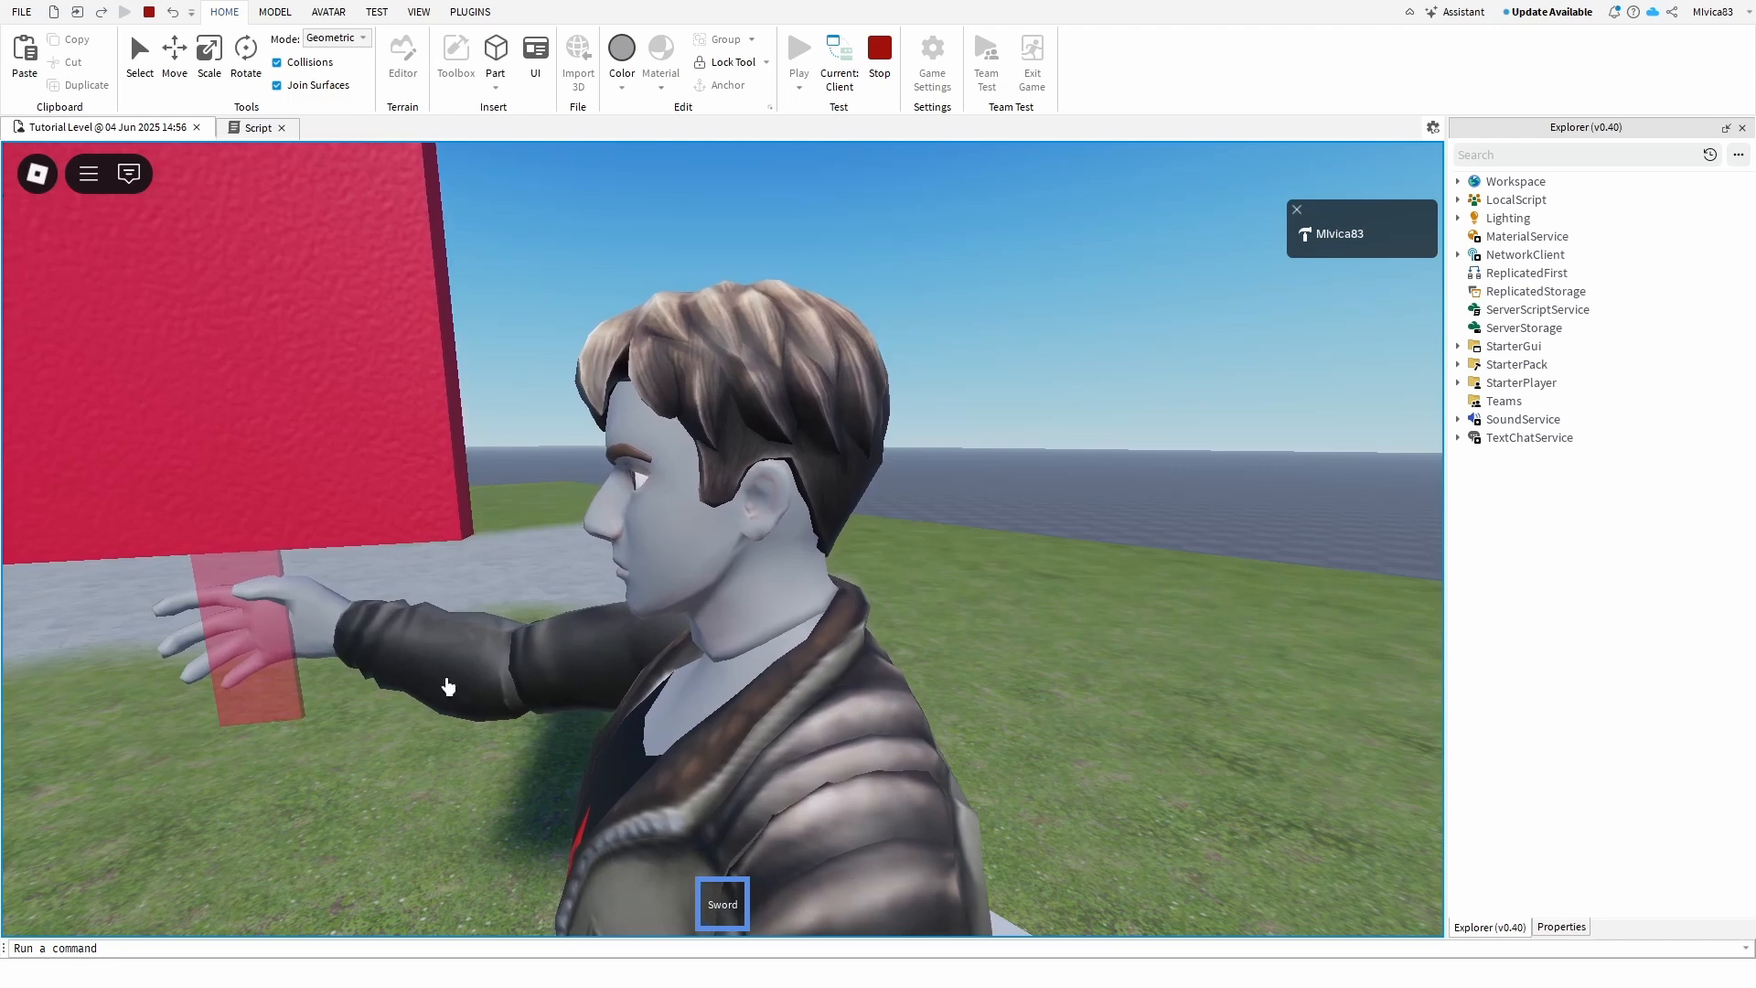
click(884, 71)
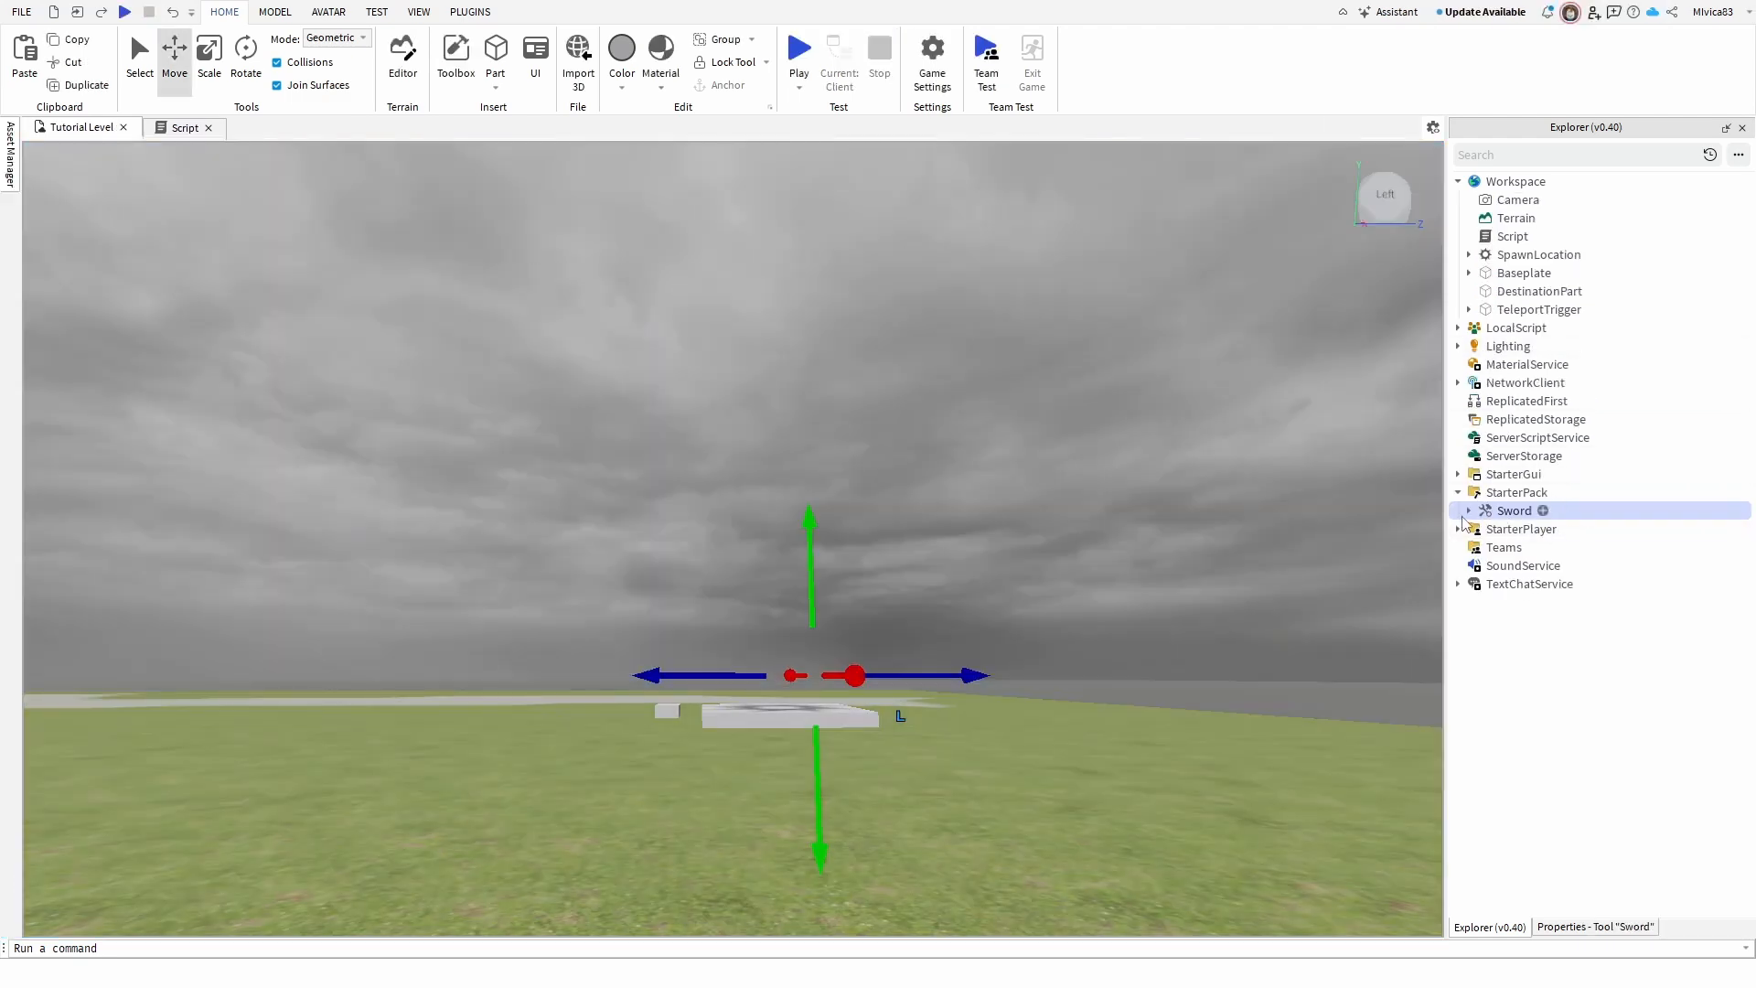
- Set the transparency of the Handle part inside StarterPack's Sword tool to 0
click(1468, 511)
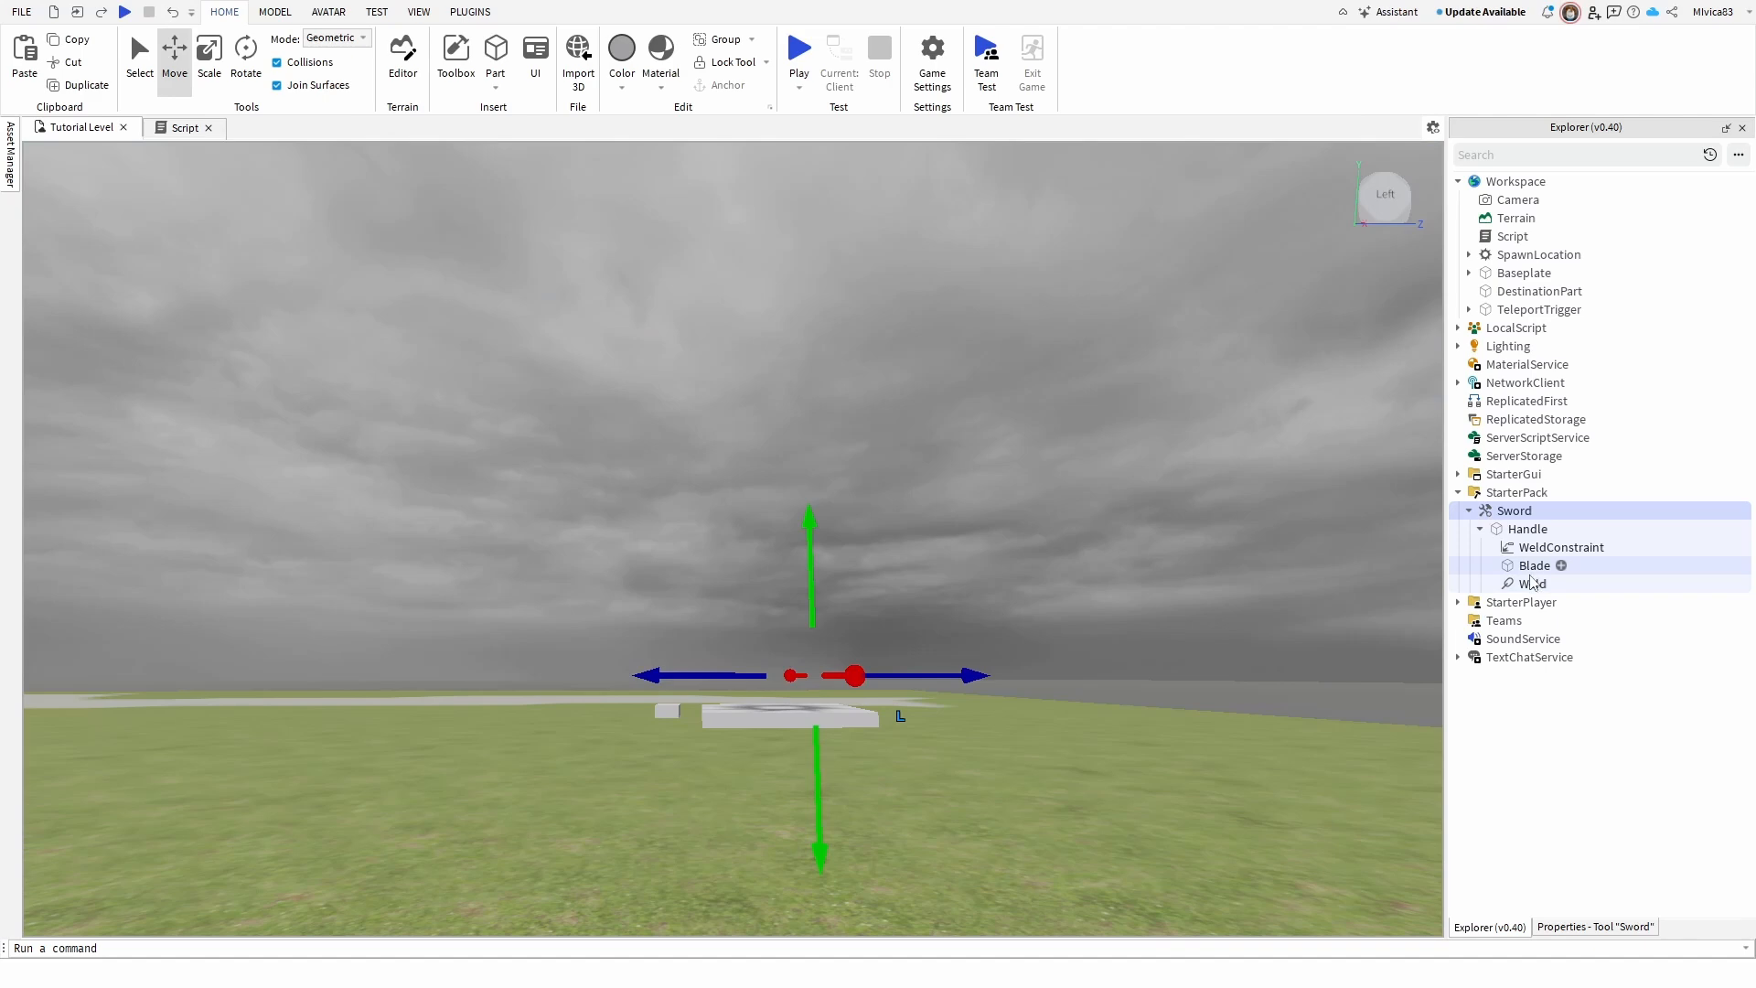
click(1537, 530)
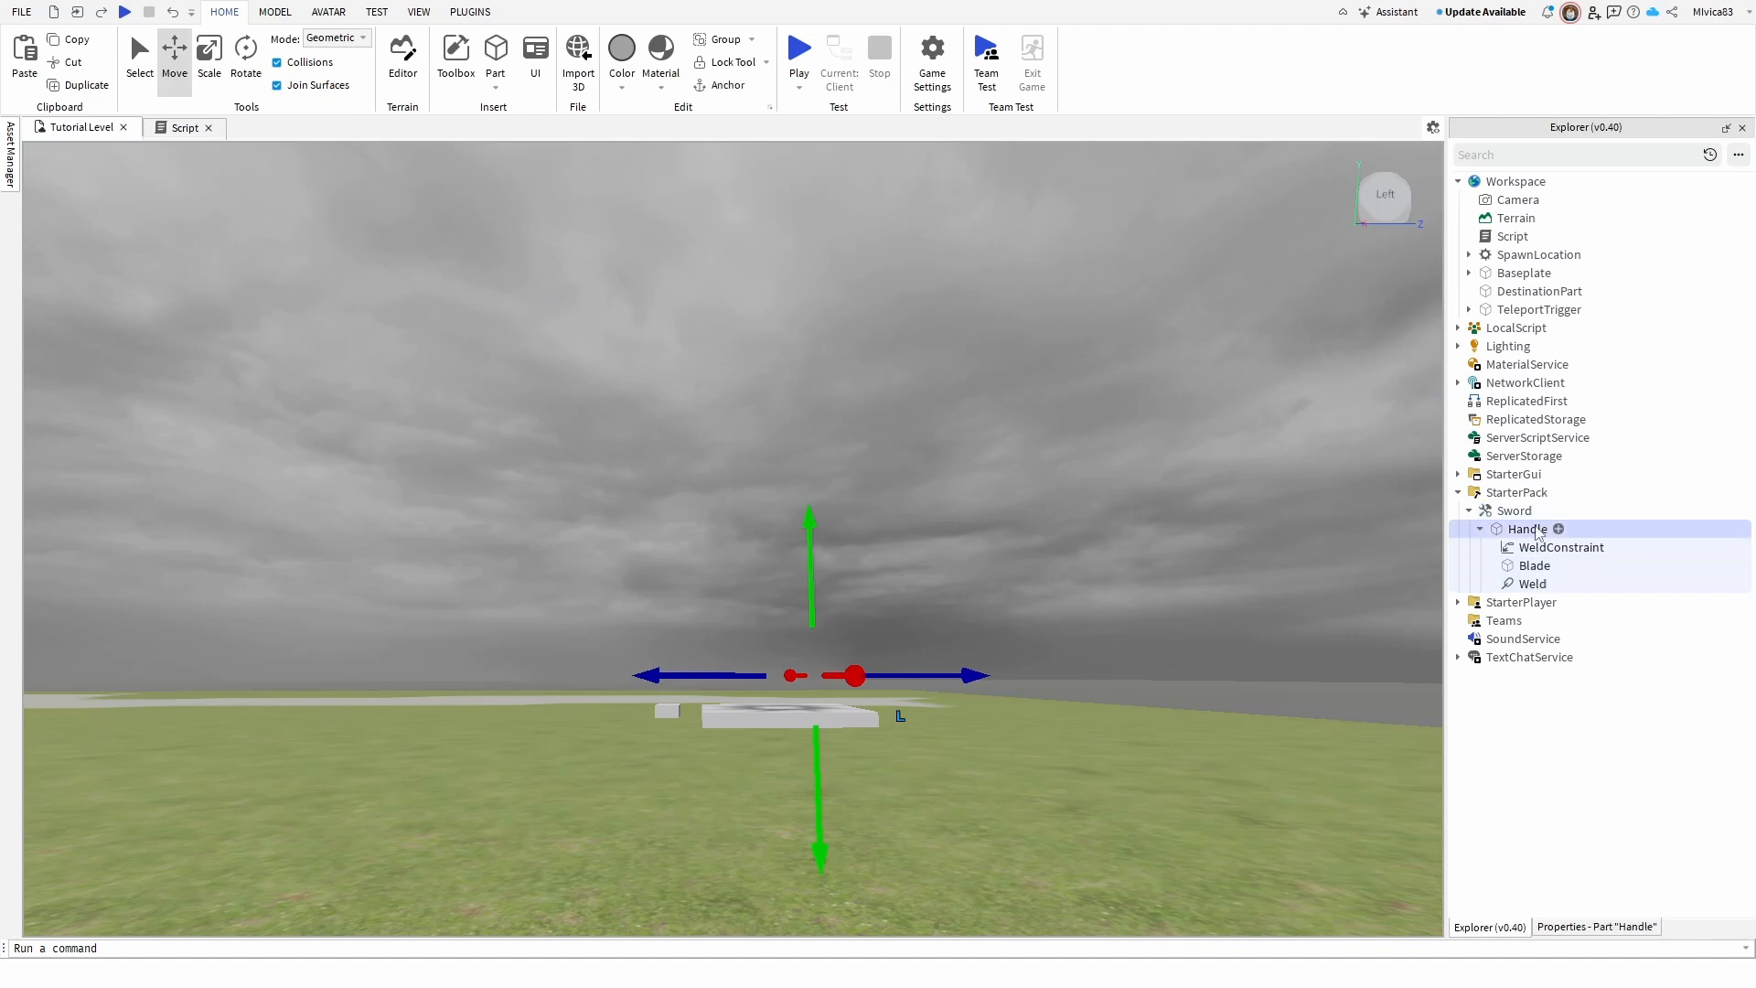
click(1572, 928)
click(1637, 195)
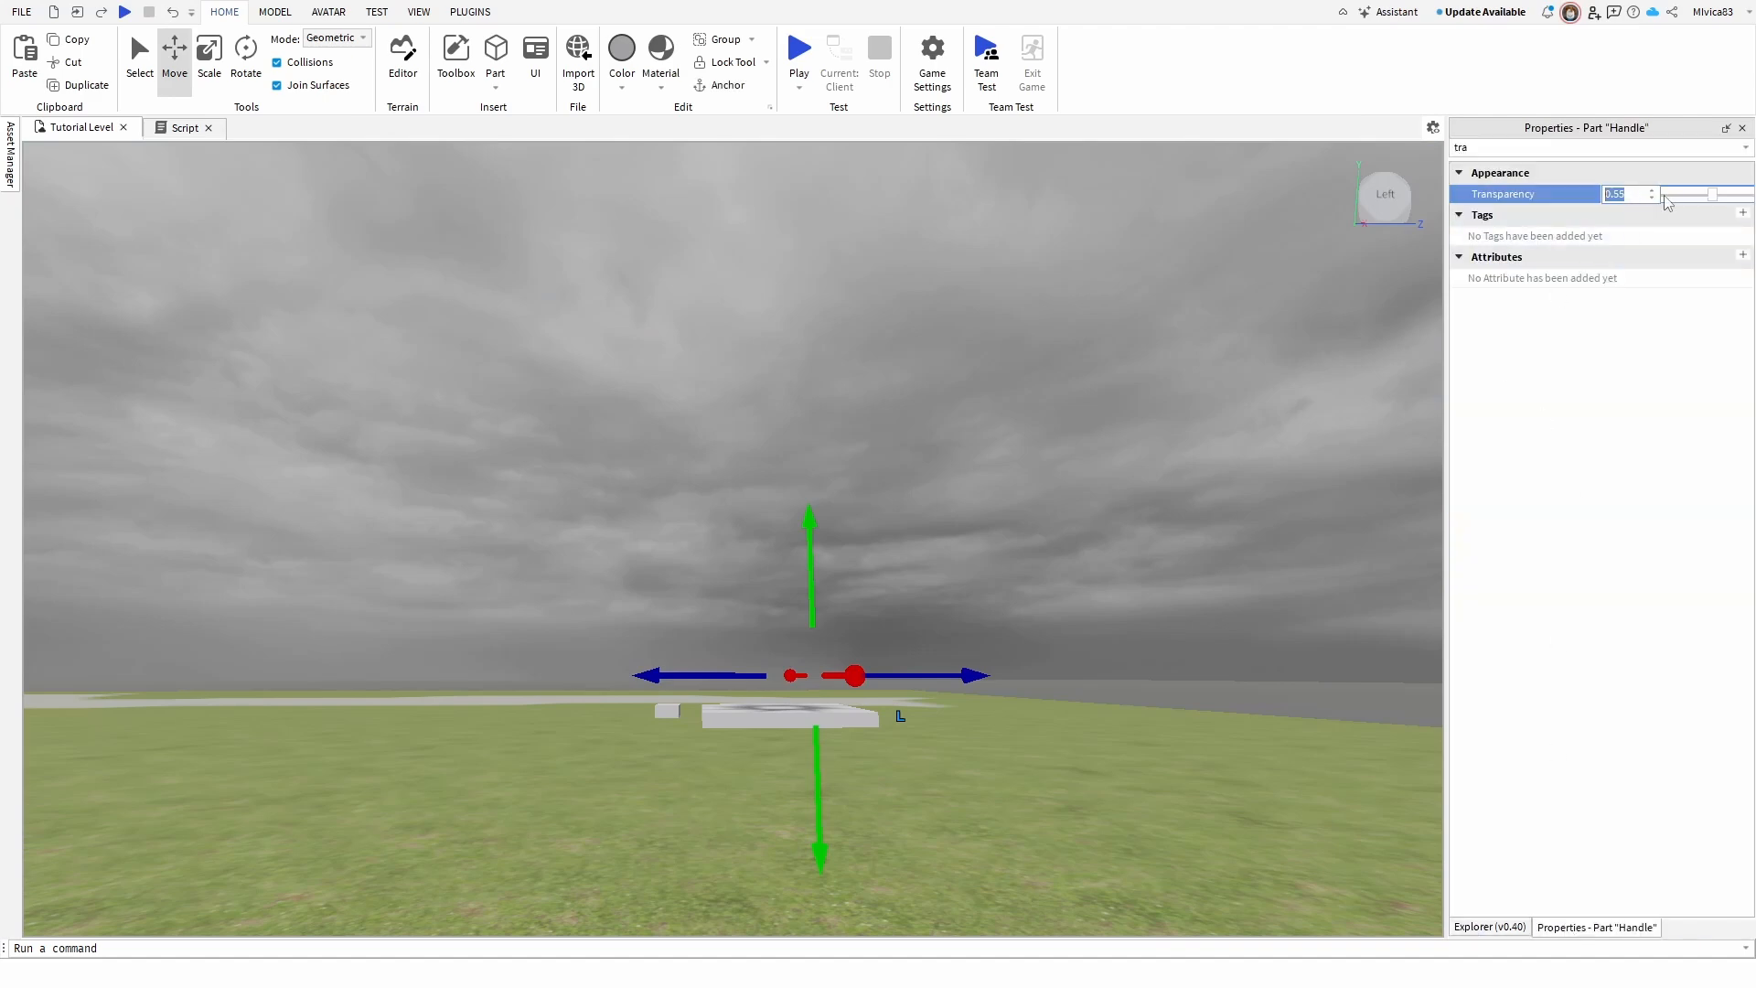
text(0)
key(Return)
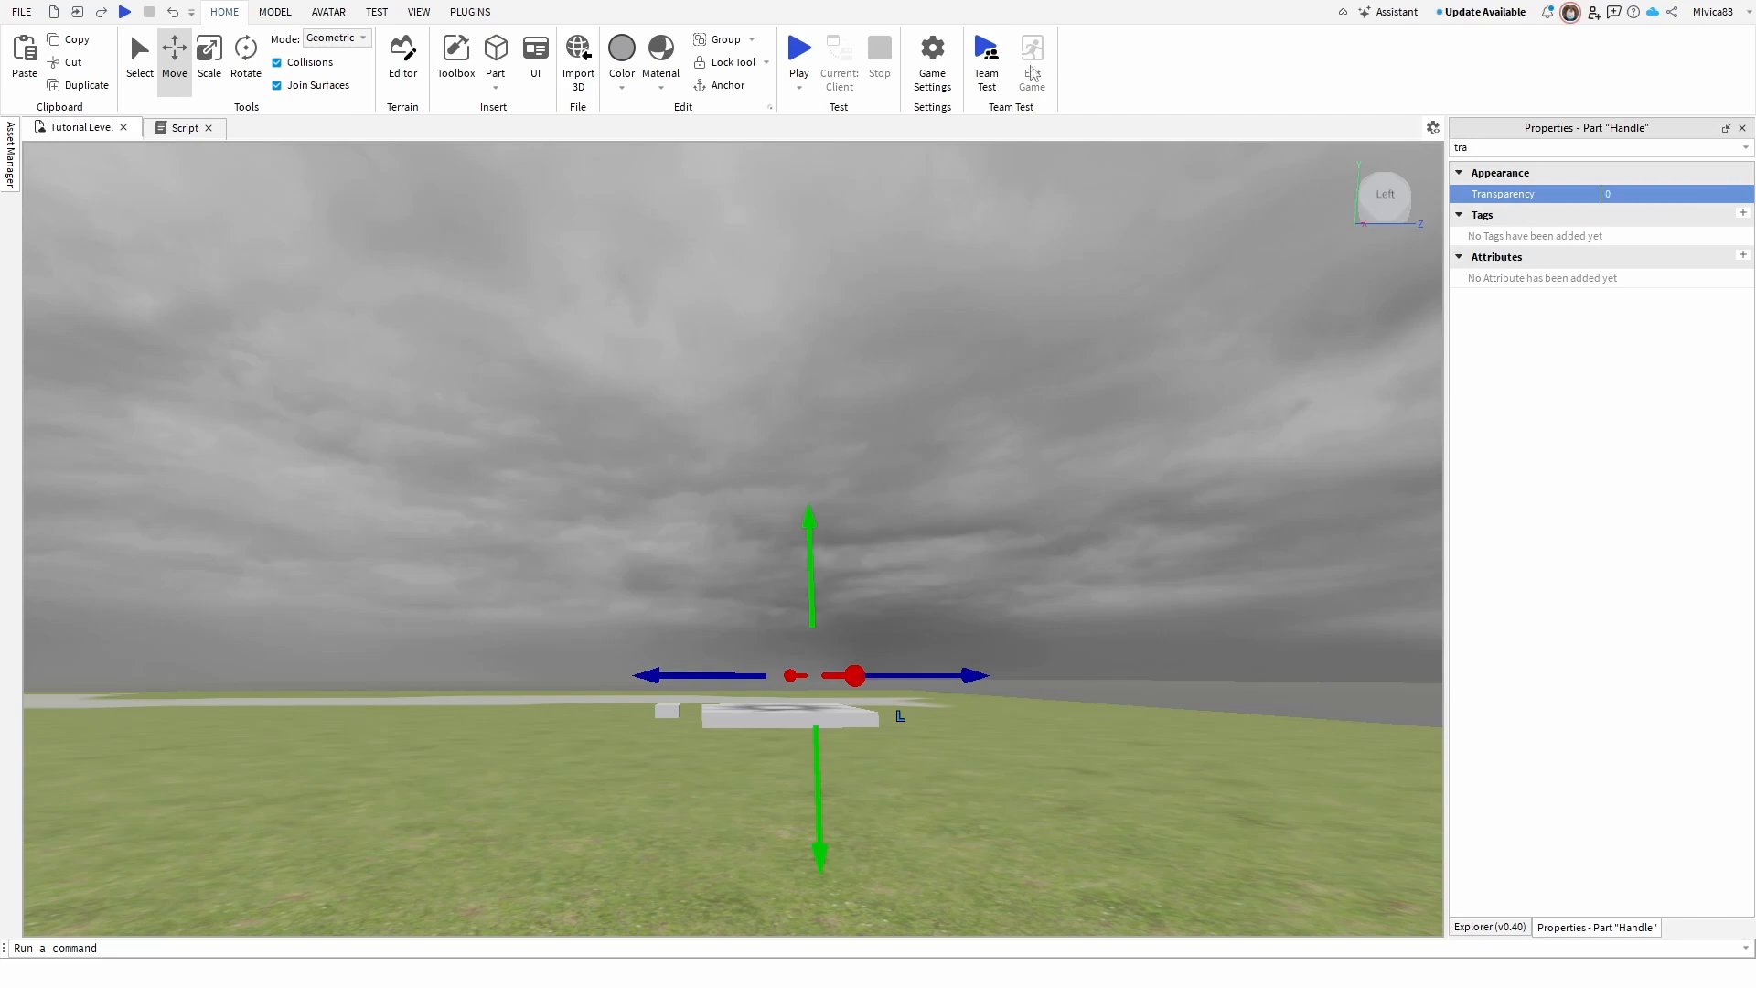
- Start a new playtest with the Sword equipped and examine the handle's appearance in the character's hand from near and far
click(798, 53)
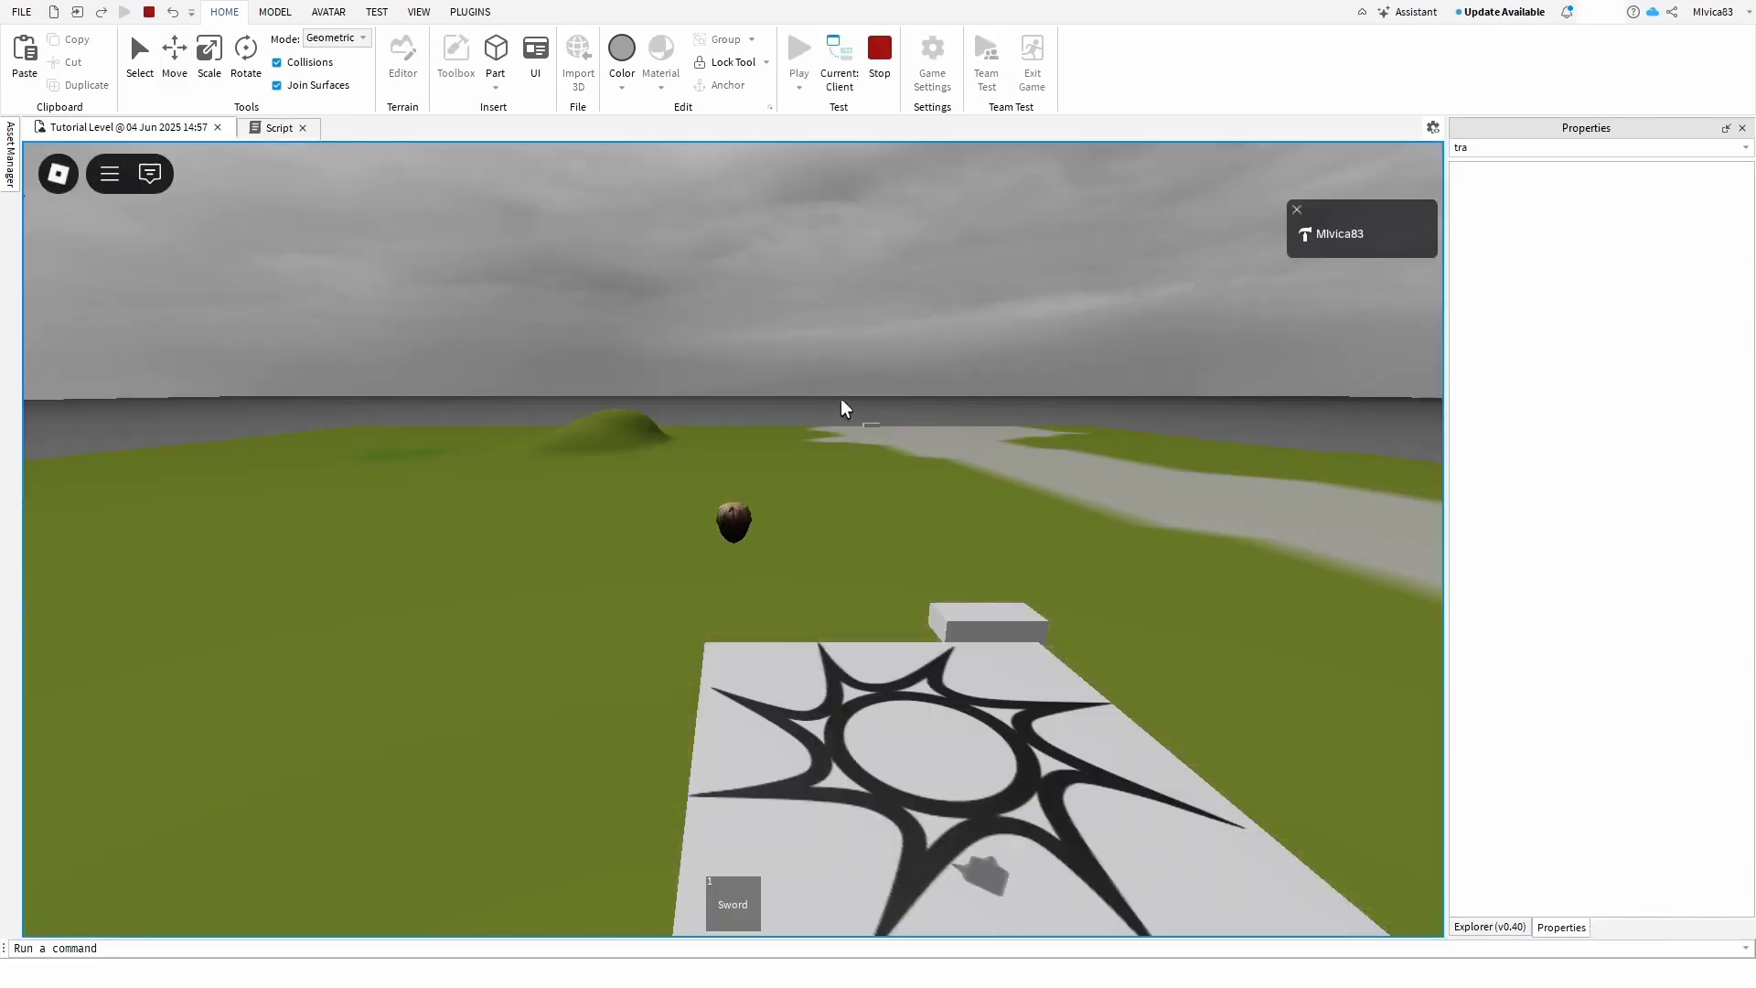
key(1)
right_drag(865, 394, 883, 474)
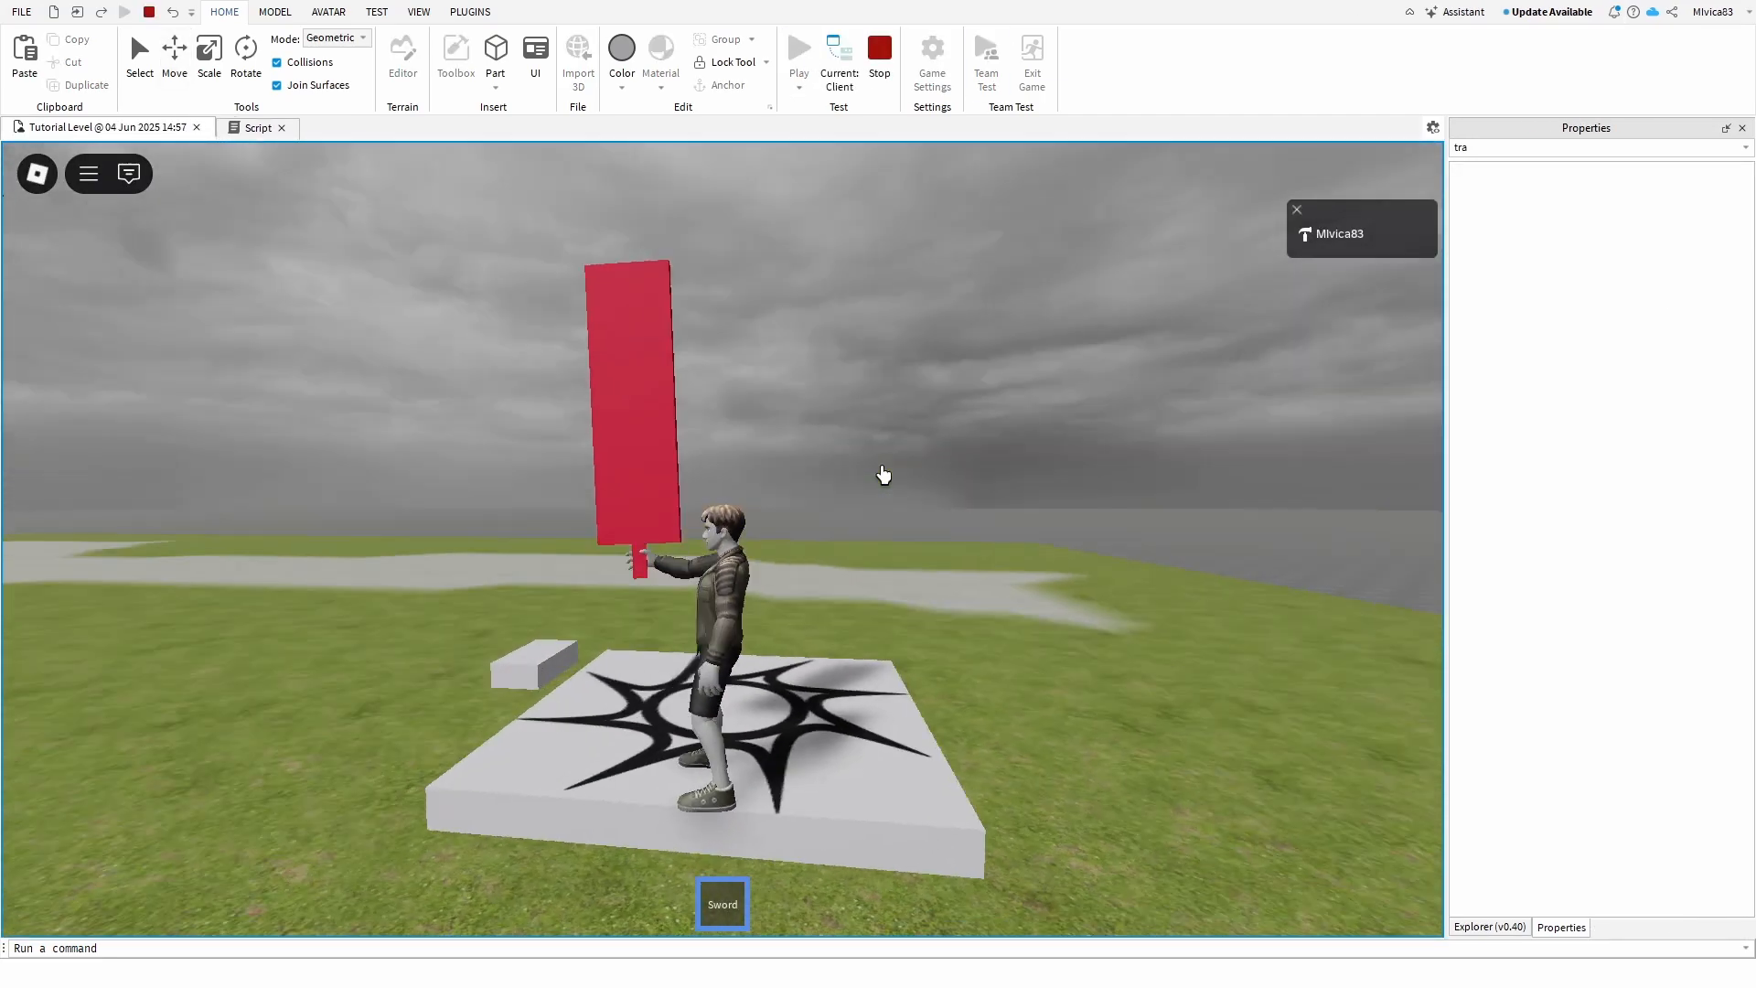
scroll(674, 595, up, 5)
right_drag(674, 595, 425, 613)
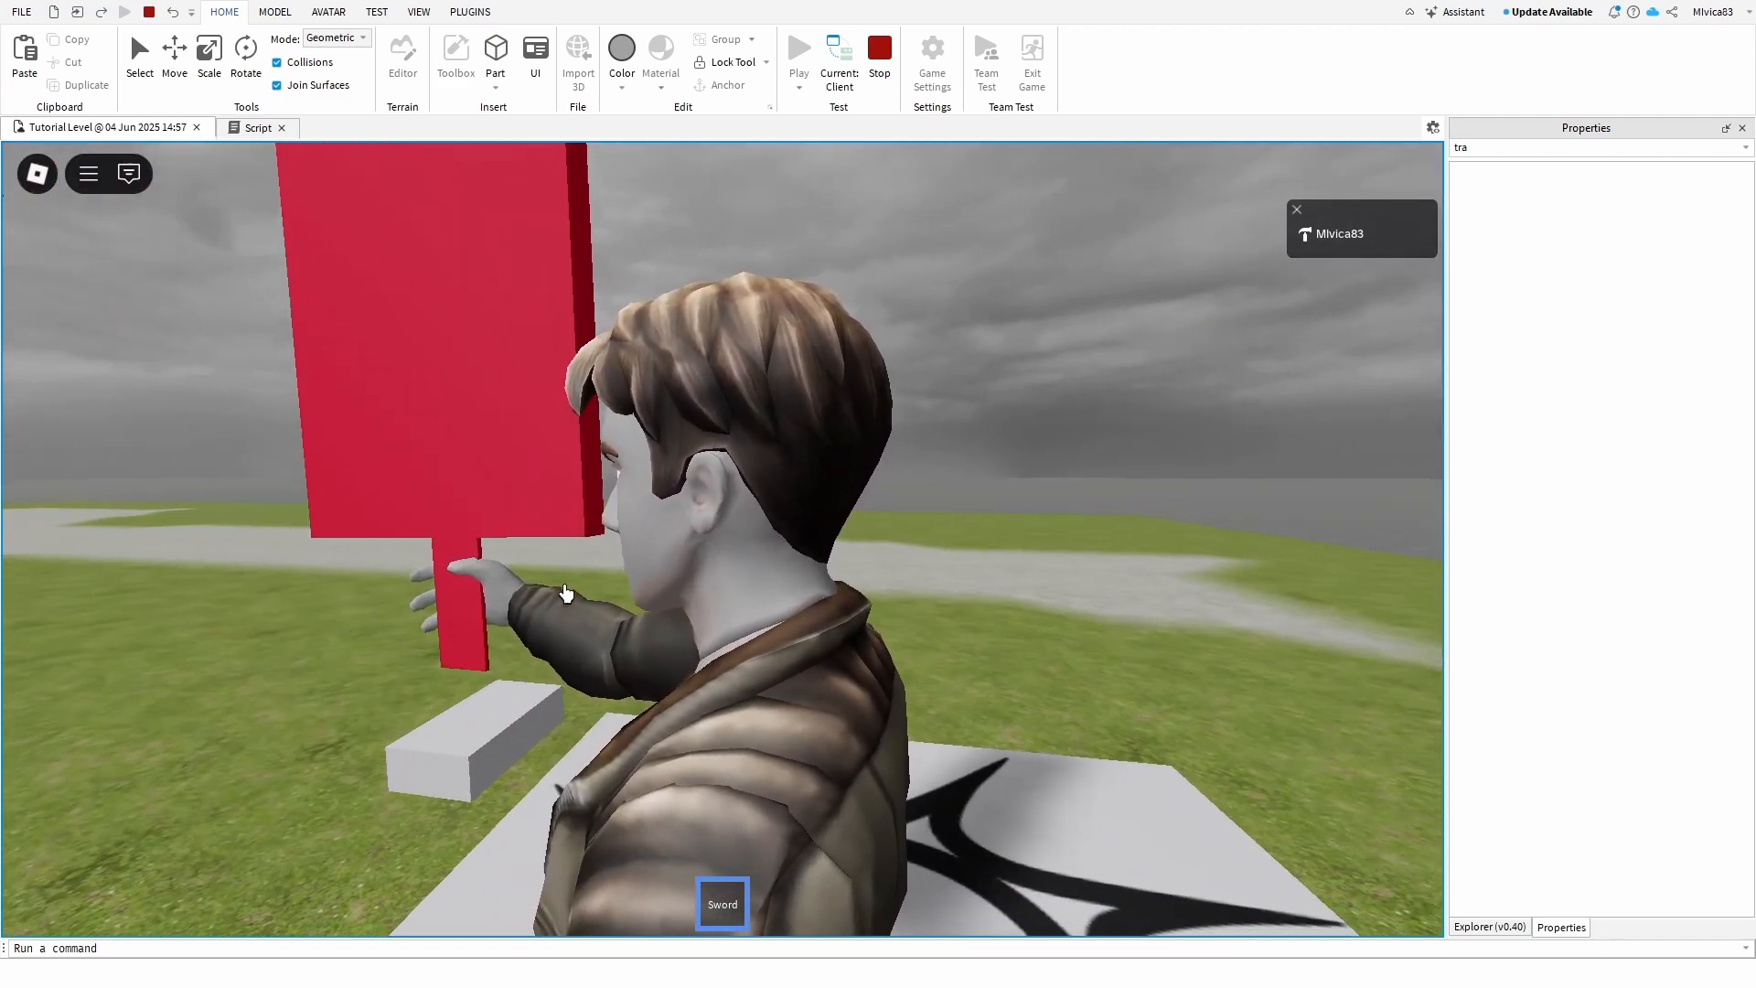
right_drag(568, 588, 560, 588)
scroll(568, 596, down, 5)
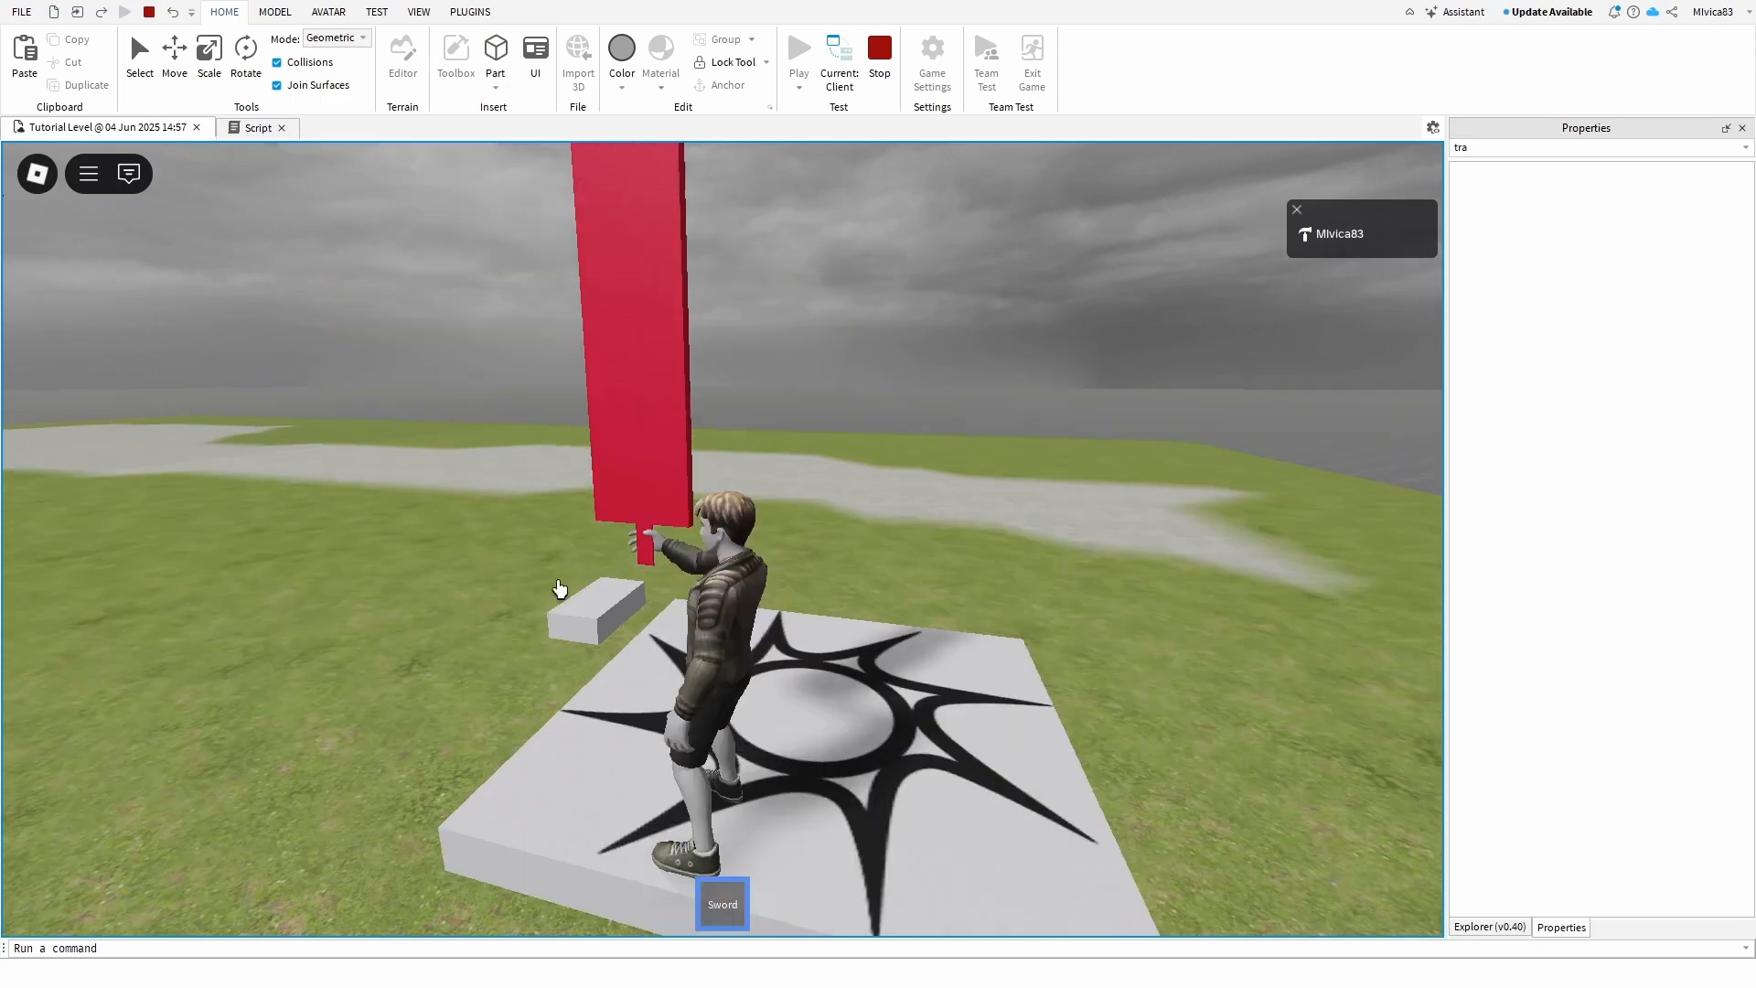
scroll(559, 588, down, 3)
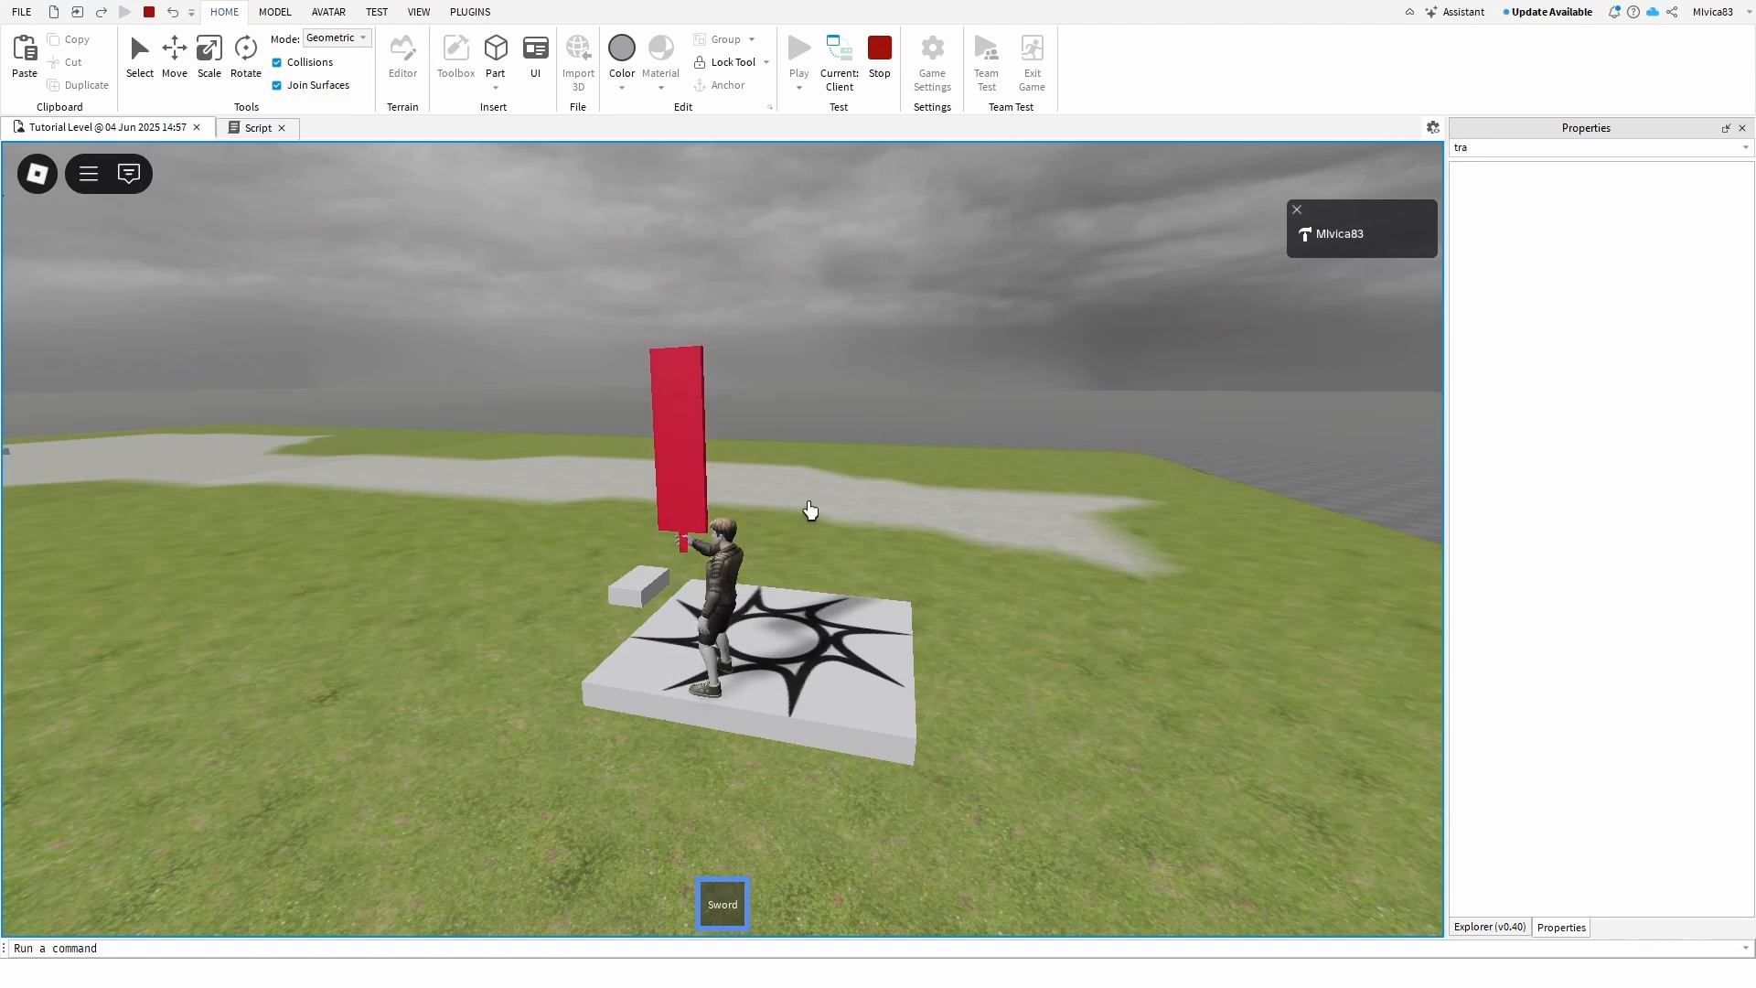
- Test switching the Sword between unequipped and equipped on the character, leaving it unequipped
key(1)
key(1)
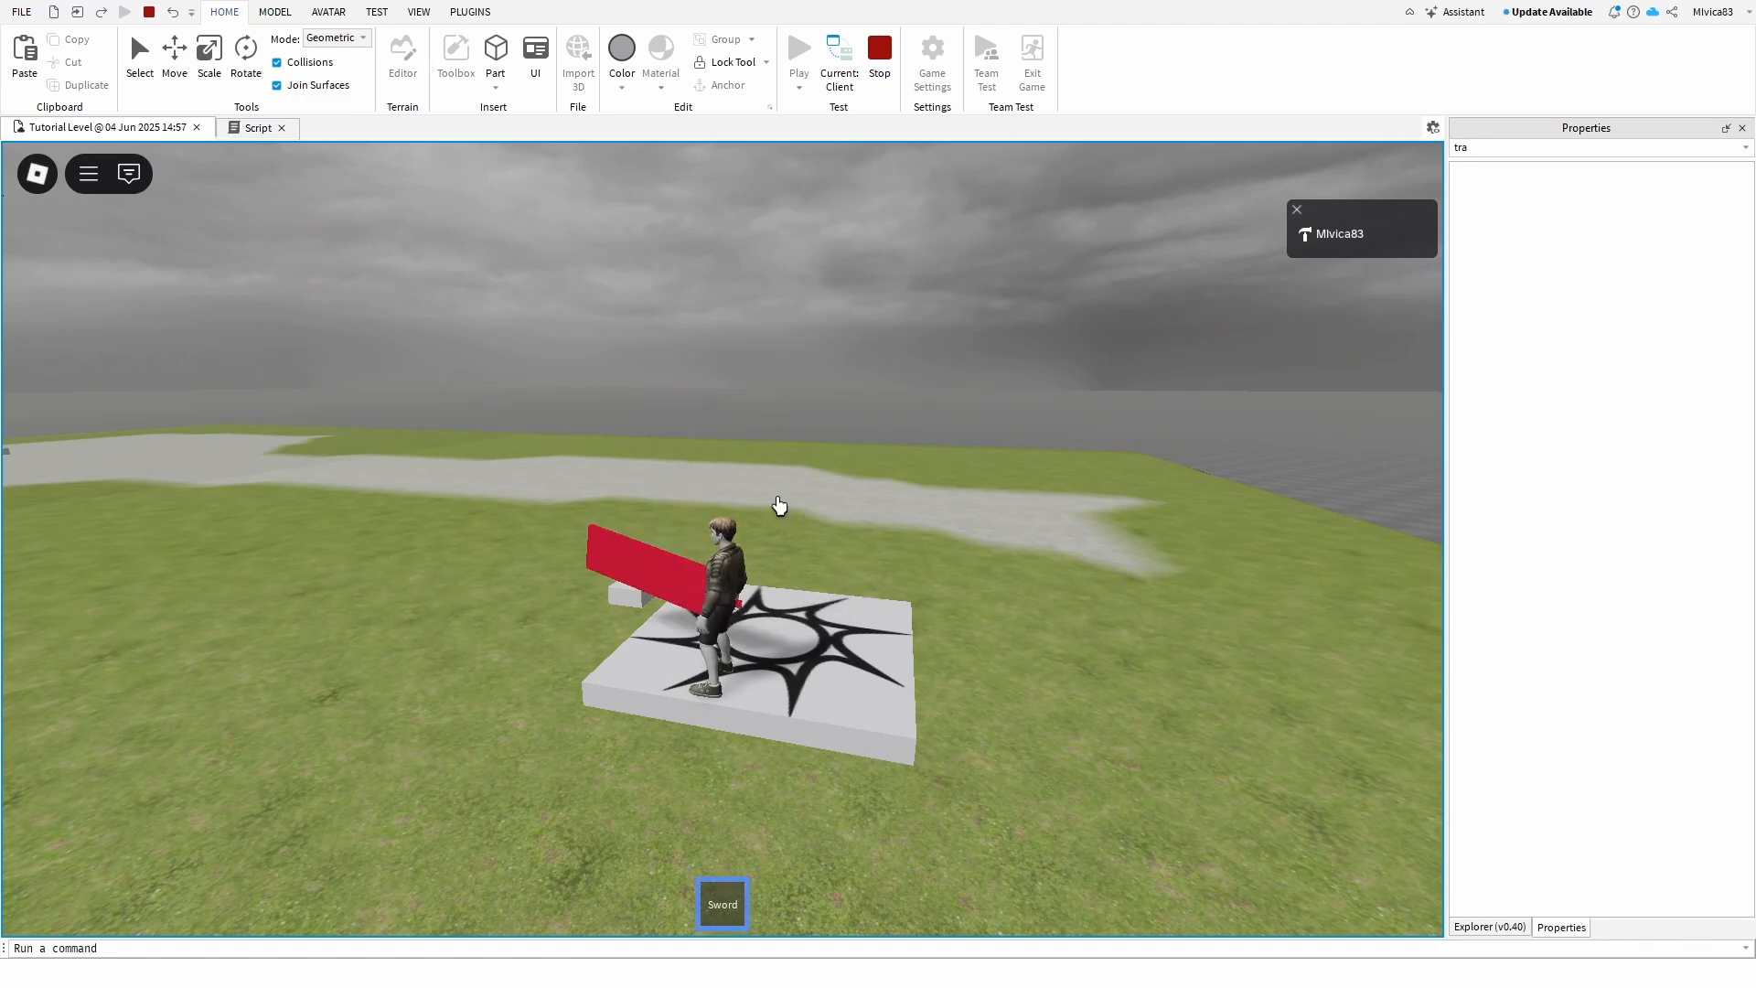
key(1)
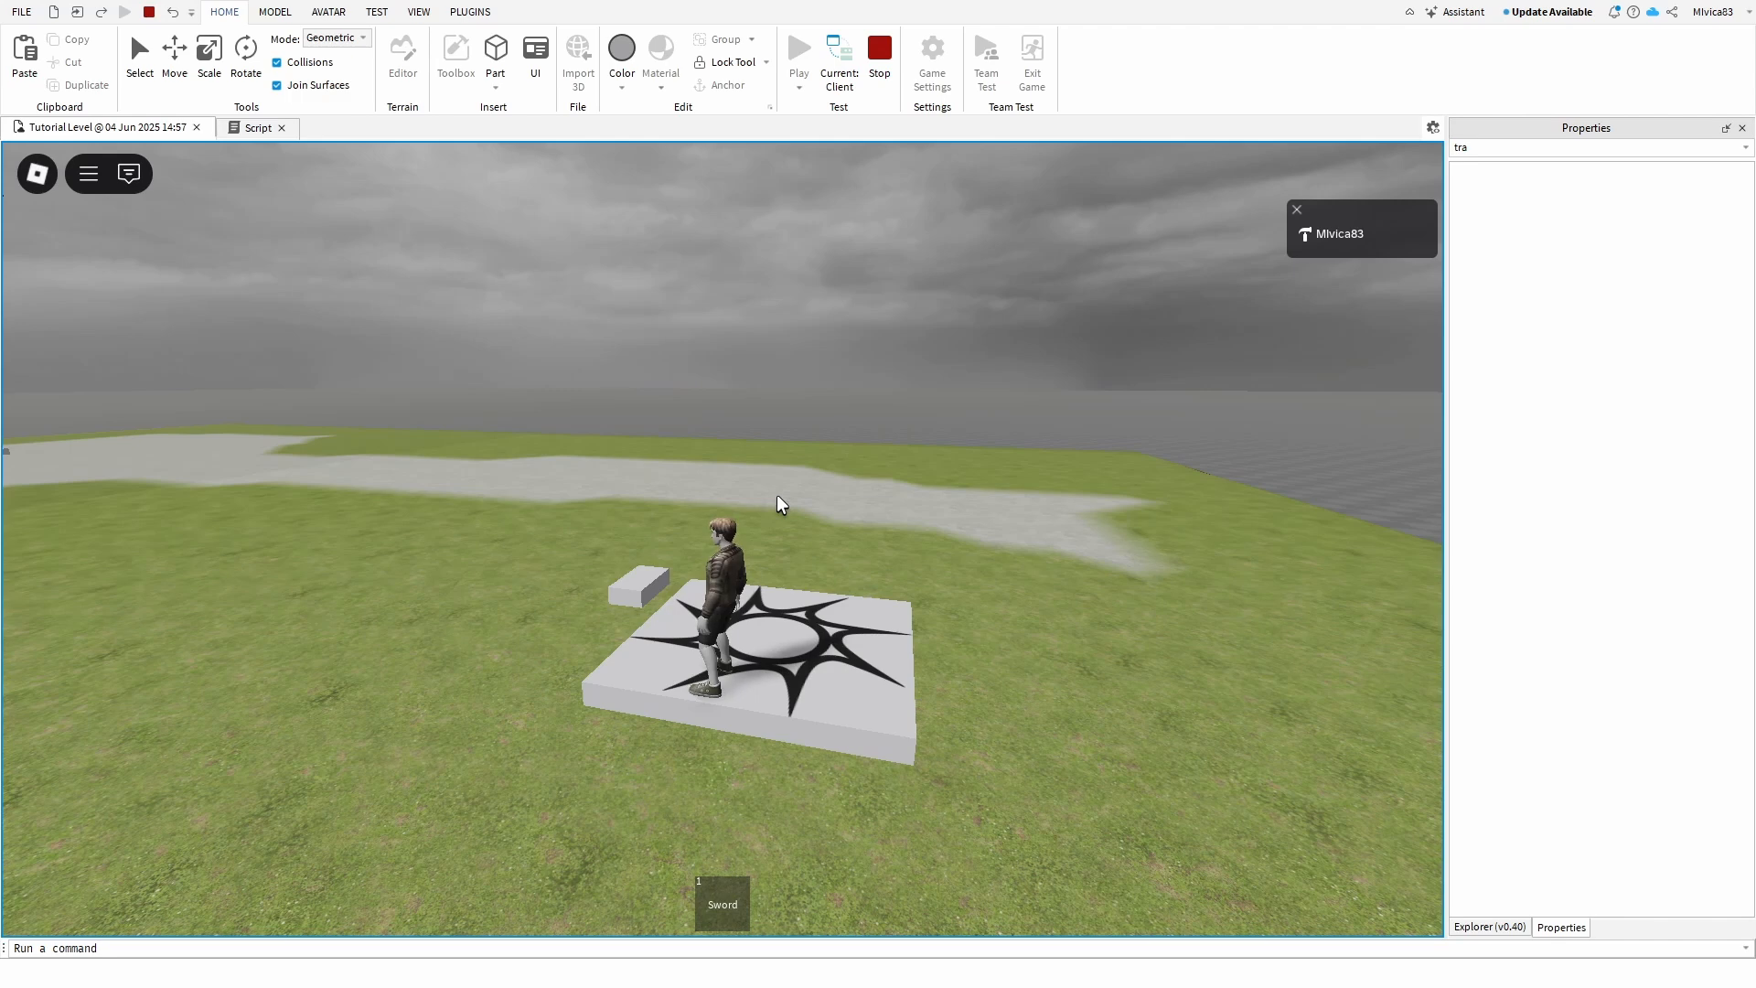